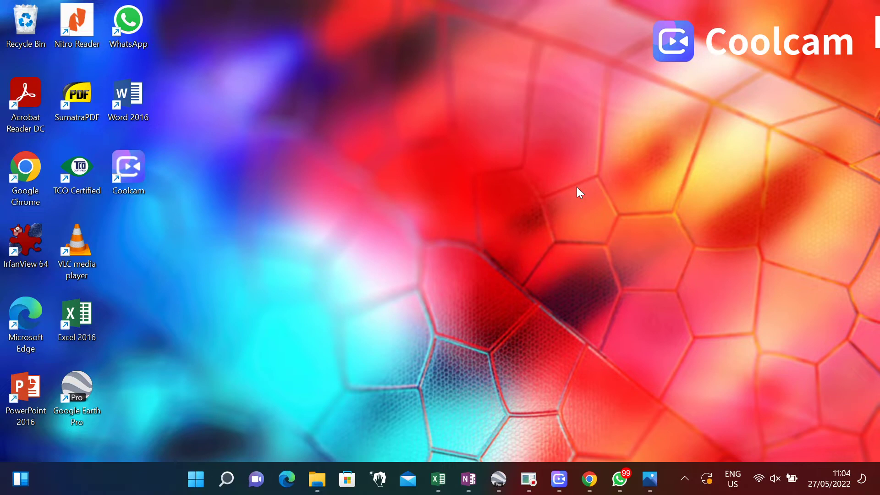
Check and close the Quick Settings panel, then launch Google Chrome from the desktop.
{"action": "left_click", "coordinate": [759, 479]}
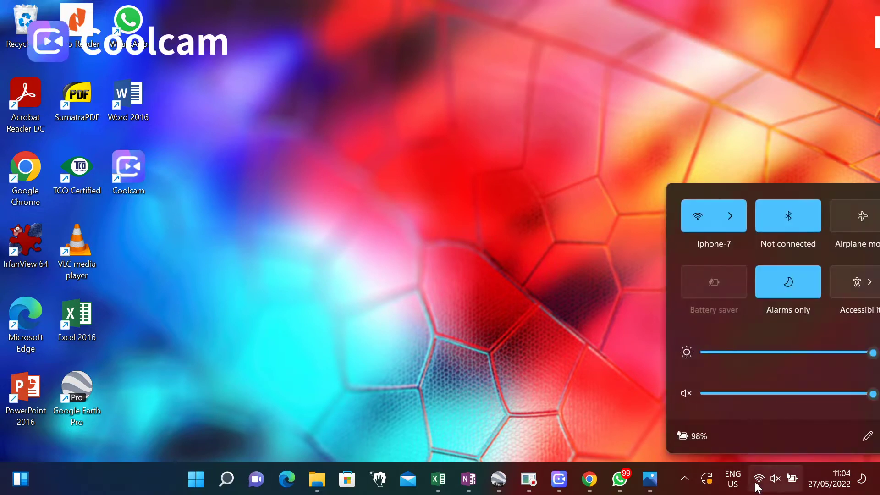
{"action": "left_click", "coordinate": [537, 259]}
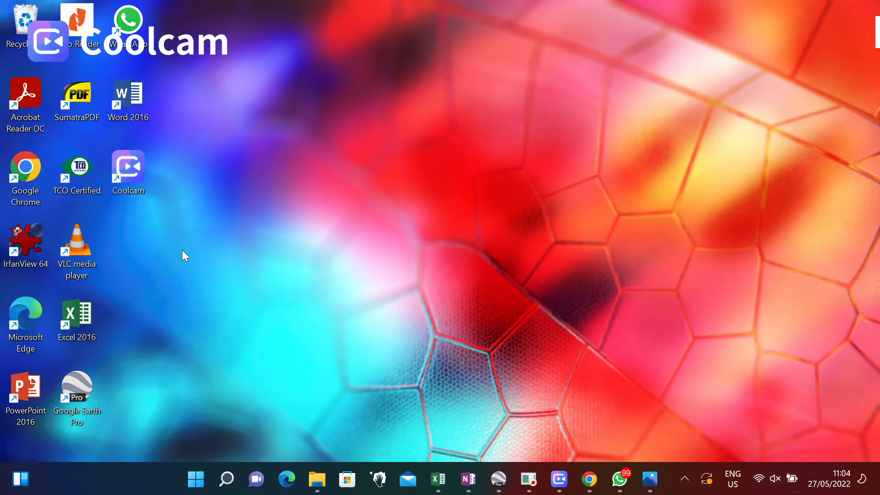
{"action": "double_click", "coordinate": [31, 181]}
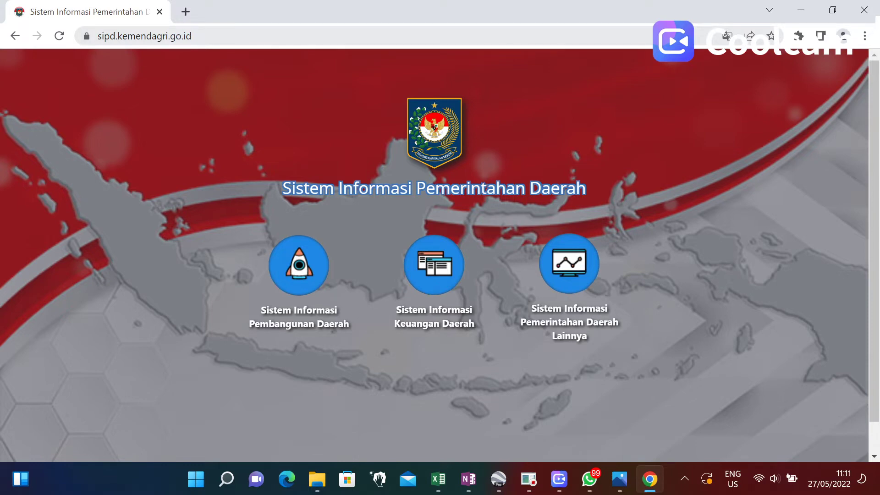
Open the Sistem Informasi Keuangan Daerah login page for 11 Aceh province.
{"action": "left_click", "coordinate": [433, 281]}
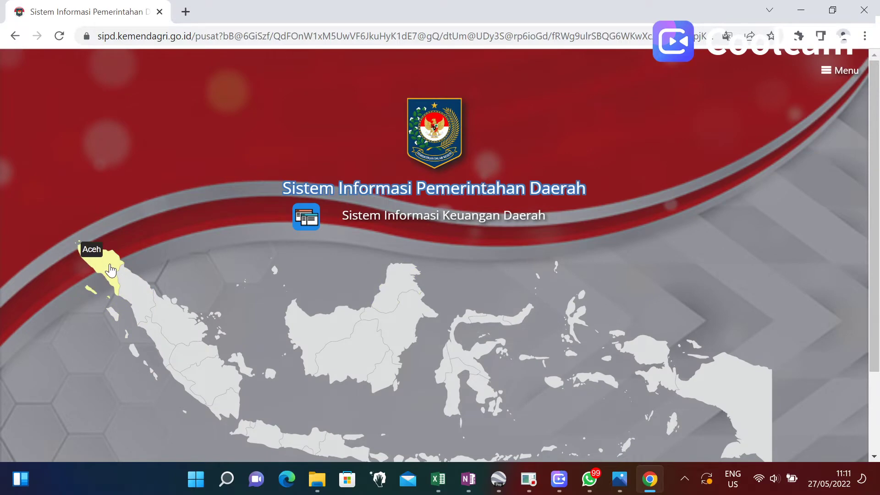
{"action": "left_click", "coordinate": [99, 257]}
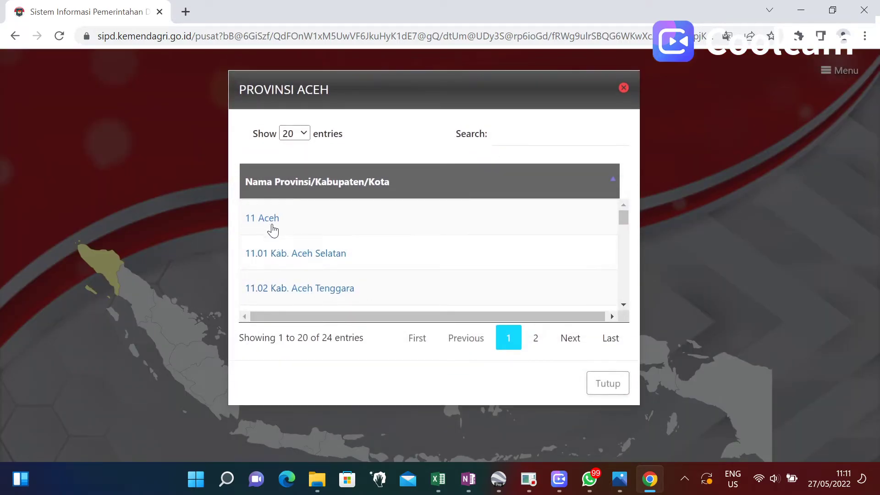
{"action": "left_click", "coordinate": [270, 220]}
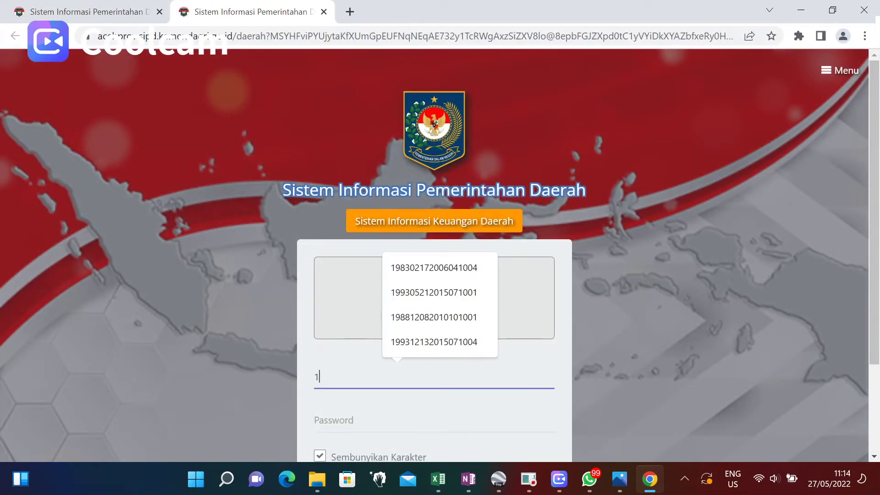
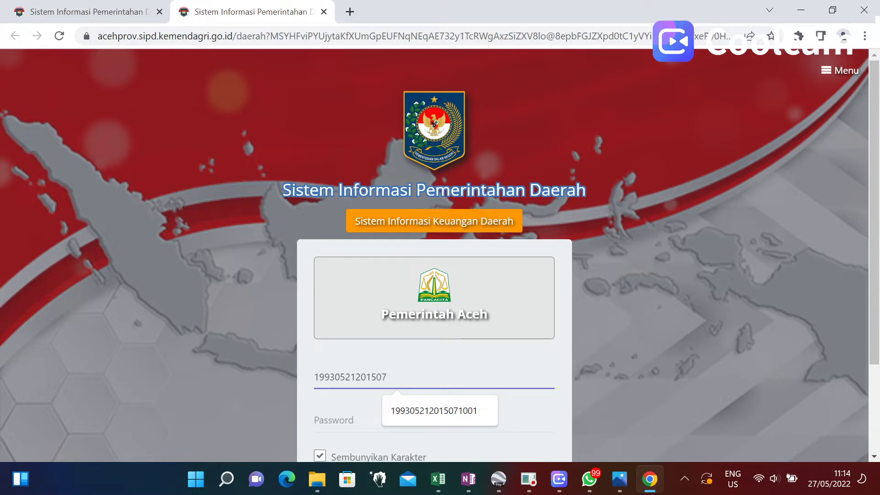
Log in with the username and password and enter the 2023 budgeting year.
{"action": "key", "text": "Tab"}
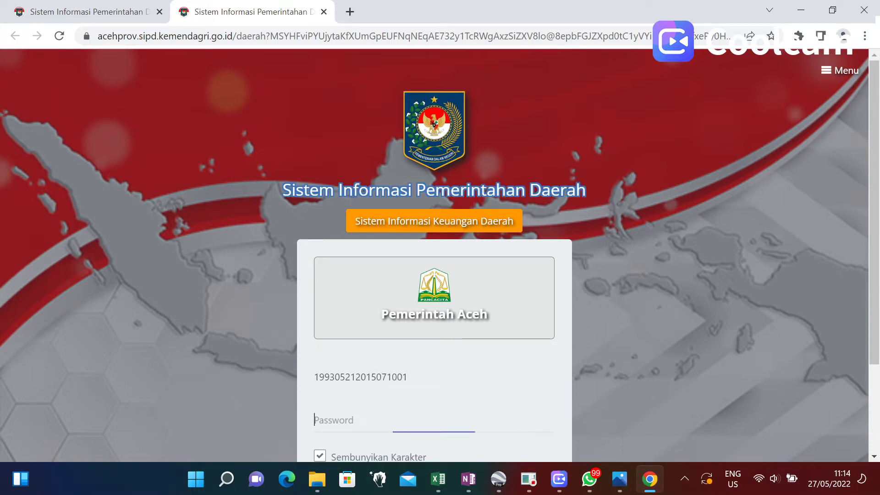
{"action": "type", "text": "•••••••"}
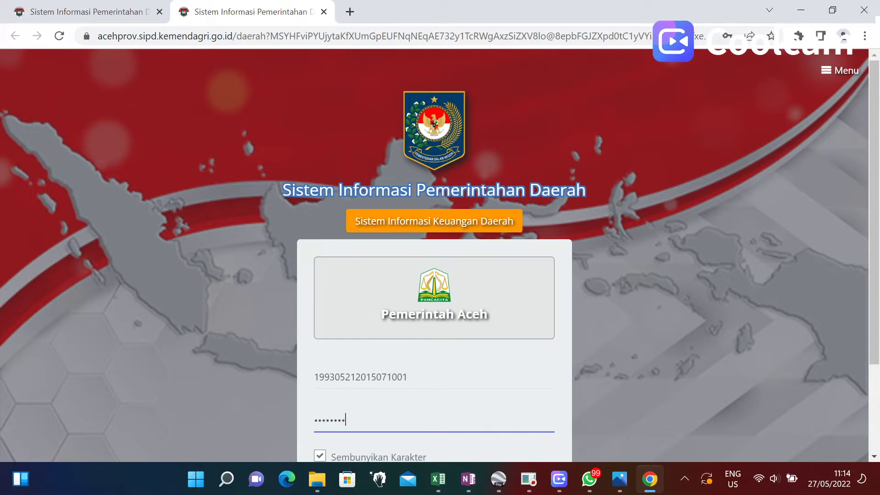
{"action": "scroll", "coordinate": [392, 377], "scroll_direction": "down", "scroll_amount": 3}
{"action": "left_click", "coordinate": [391, 377]}
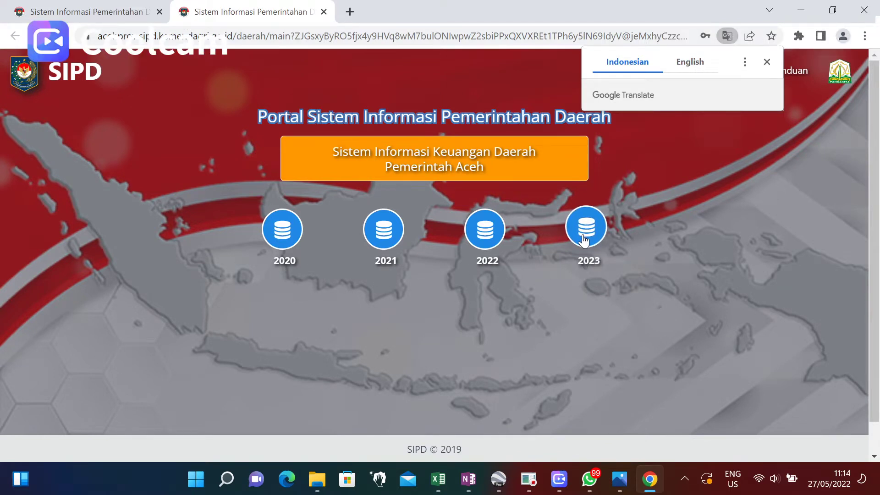
{"action": "left_click", "coordinate": [596, 248]}
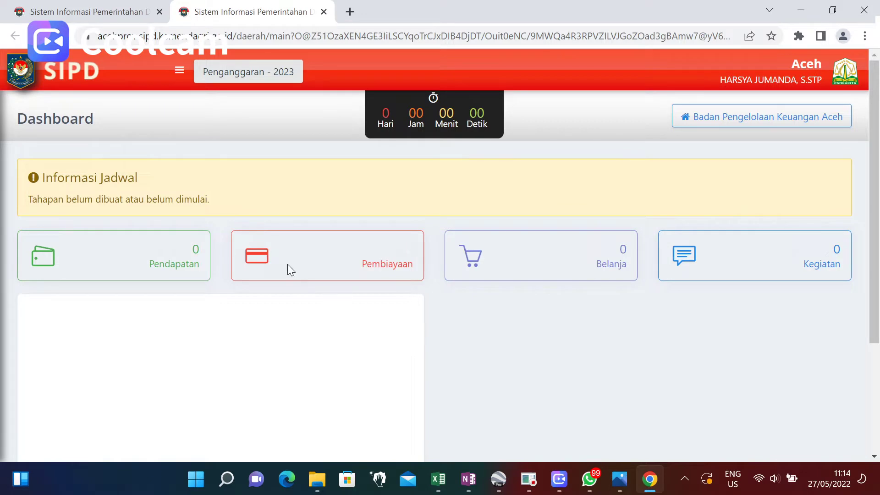
Open the Usulan Standar Harga page from the navigation sidebar.
{"action": "left_click", "coordinate": [179, 70]}
{"action": "left_click", "coordinate": [179, 70]}
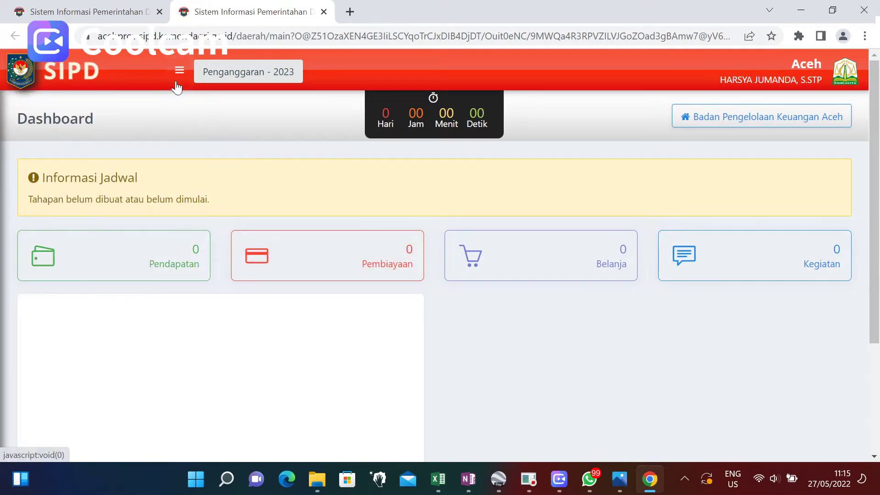
{"action": "left_click", "coordinate": [180, 73]}
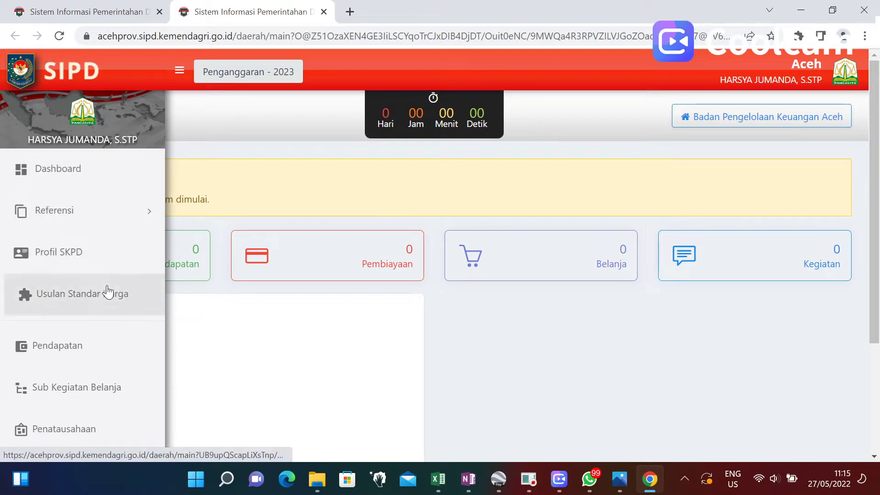
{"action": "left_click", "coordinate": [82, 301]}
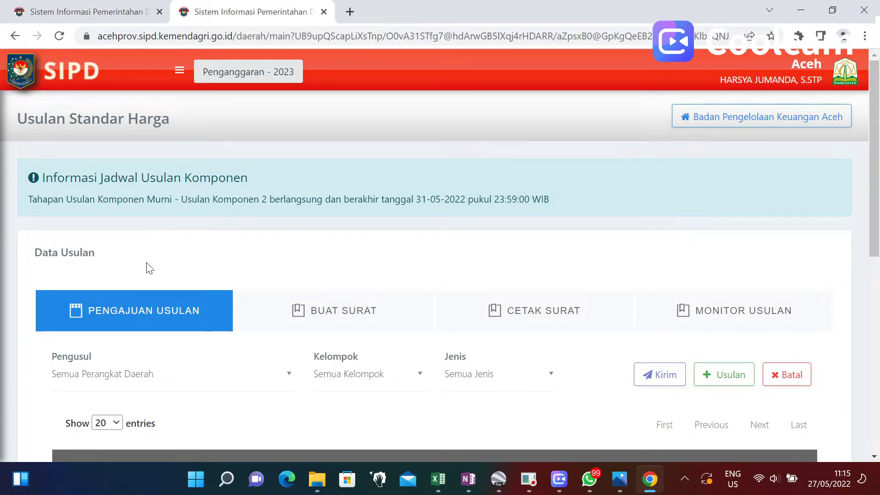
Review the proposal schedule information and start a new proposal with + Usulan.
{"action": "scroll", "coordinate": [147, 266], "scroll_direction": "down", "scroll_amount": 3}
{"action": "scroll", "coordinate": [152, 256], "scroll_direction": "up", "scroll_amount": 3}
{"action": "left_click_drag", "start_coordinate": [31, 200], "coordinate": [515, 216]}
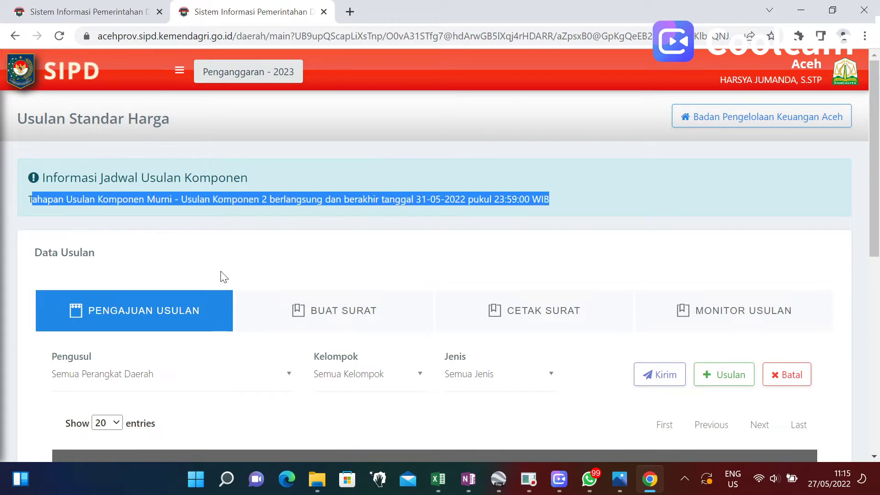
{"action": "scroll", "coordinate": [223, 277], "scroll_direction": "down", "scroll_amount": 1}
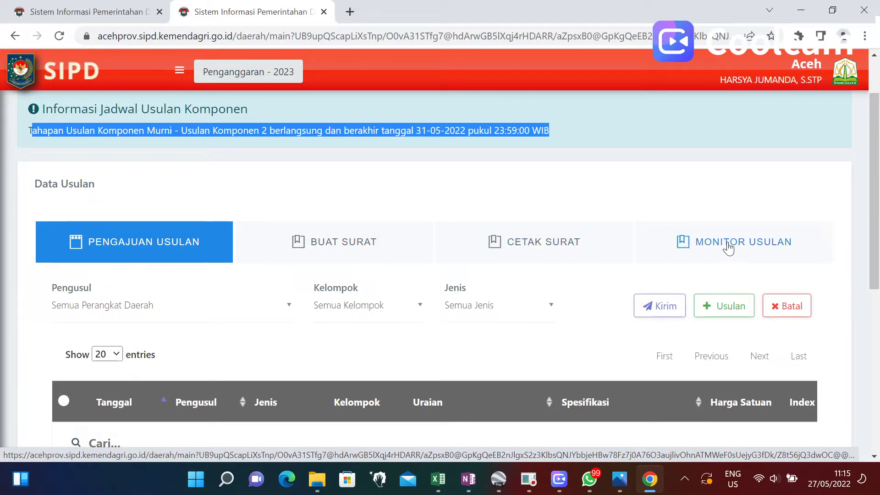
{"action": "scroll", "coordinate": [356, 268], "scroll_direction": "down", "scroll_amount": 2}
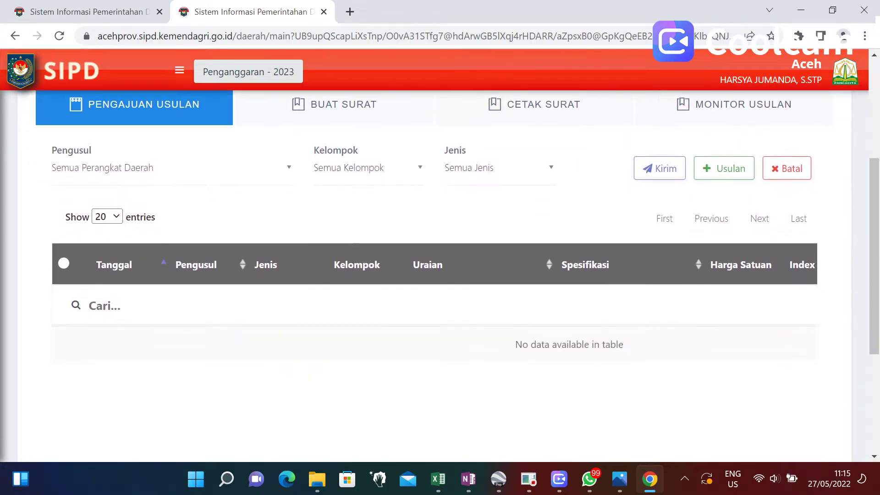
{"action": "scroll", "coordinate": [344, 274], "scroll_direction": "up", "scroll_amount": 1}
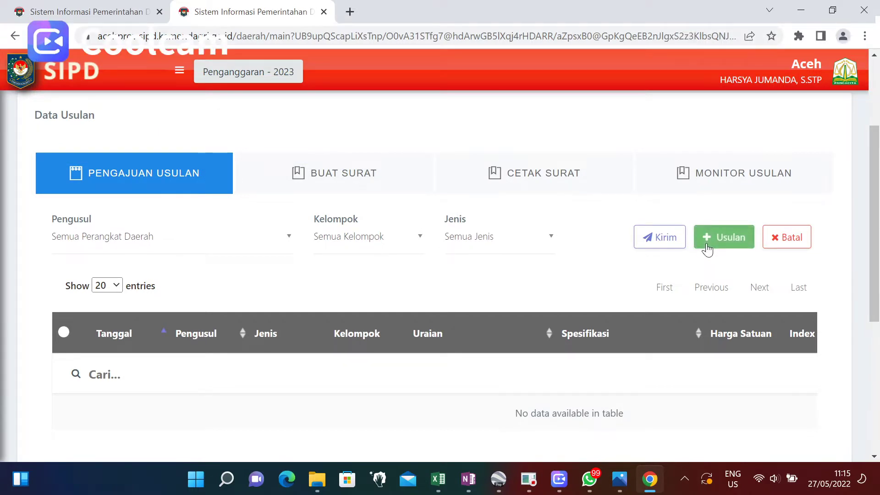
{"action": "left_click", "coordinate": [708, 247]}
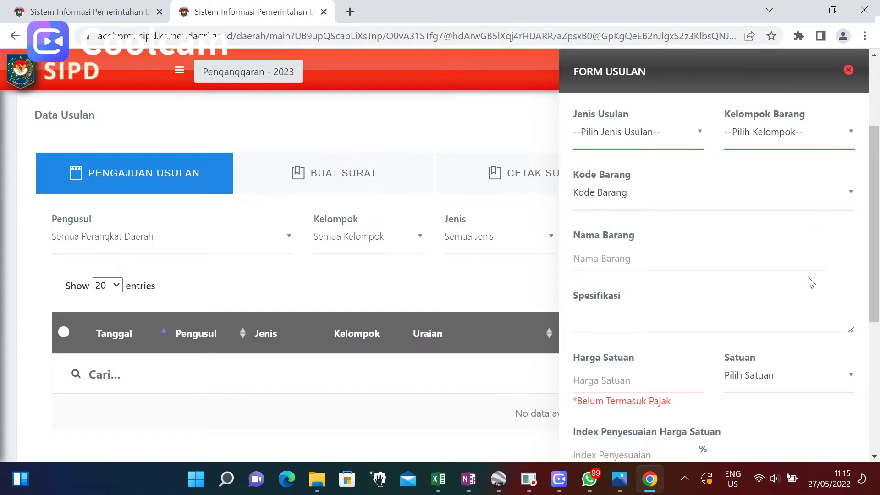
Set Jenis Usulan to Standar Harga Baru and open the Kelompok Barang list.
{"action": "mouse_move", "coordinate": [873, 211]}
{"action": "left_mouse_down"}
{"action": "mouse_move", "coordinate": [874, 251]}
{"action": "mouse_move", "coordinate": [876, 213]}
{"action": "left_mouse_up"}
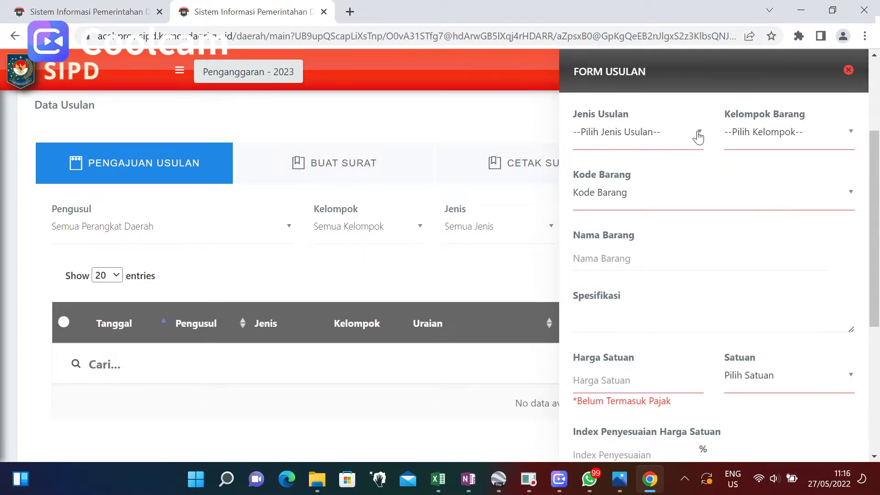
{"action": "left_click", "coordinate": [698, 134]}
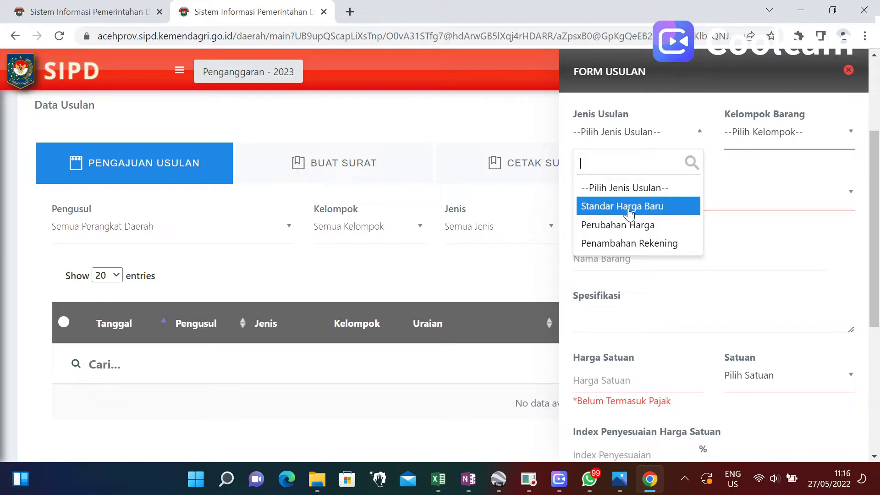
{"action": "left_click", "coordinate": [630, 213]}
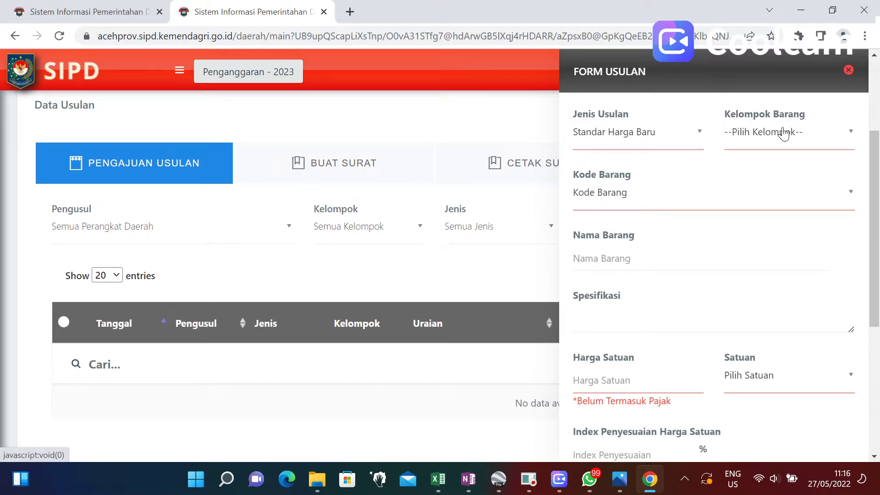
{"action": "left_click", "coordinate": [854, 134]}
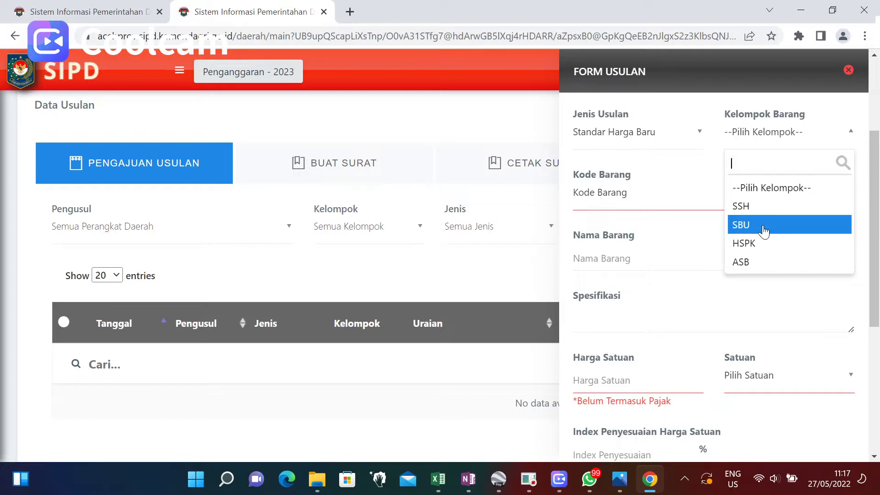
{"action": "mouse_move", "coordinate": [438, 487]}
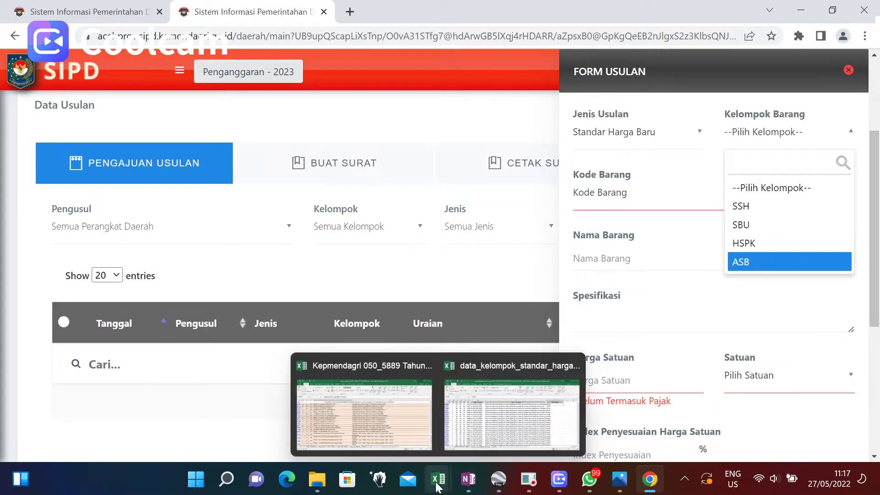
{"action": "left_click", "coordinate": [485, 421]}
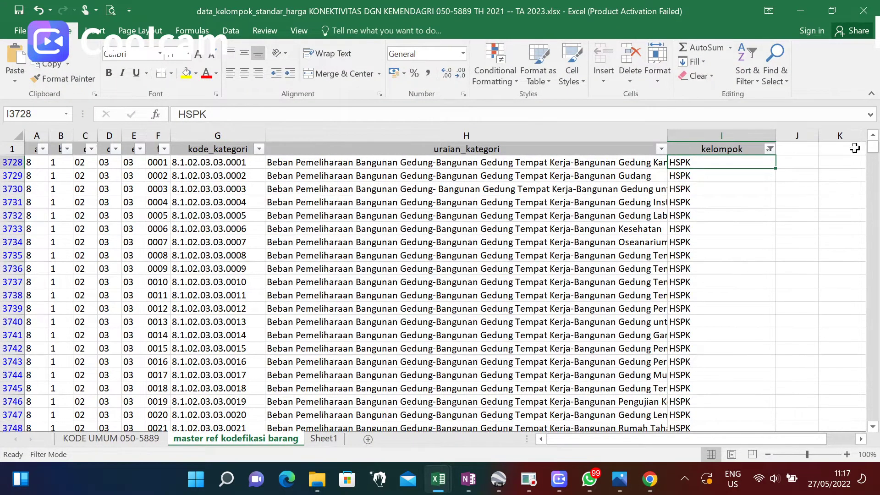
{"action": "left_click", "coordinate": [770, 149]}
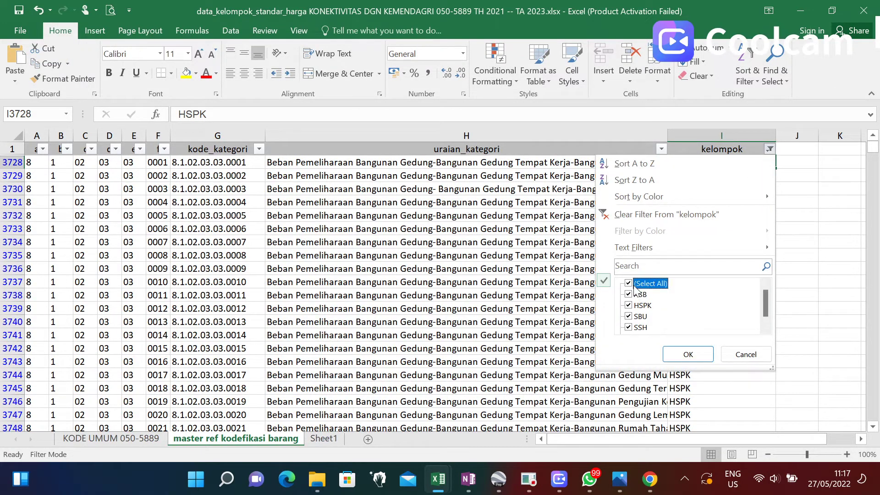
{"action": "left_click", "coordinate": [688, 355]}
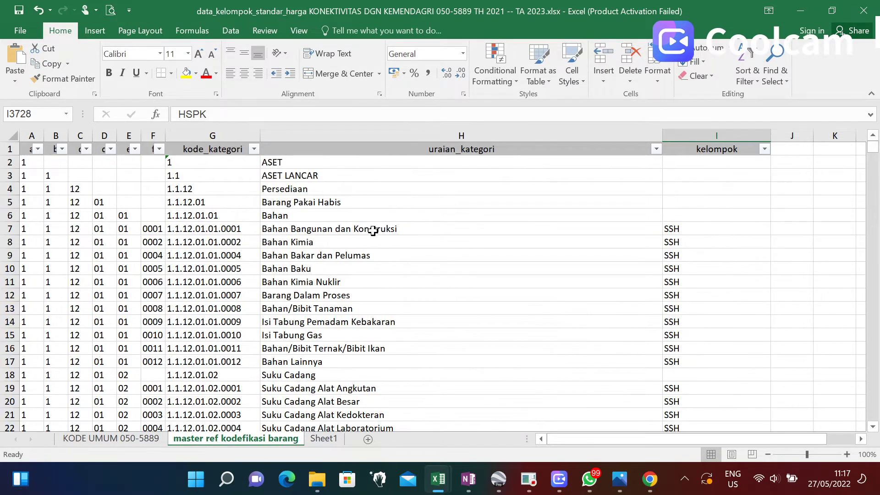
{"action": "scroll", "coordinate": [372, 230], "scroll_direction": "down", "scroll_amount": 20}
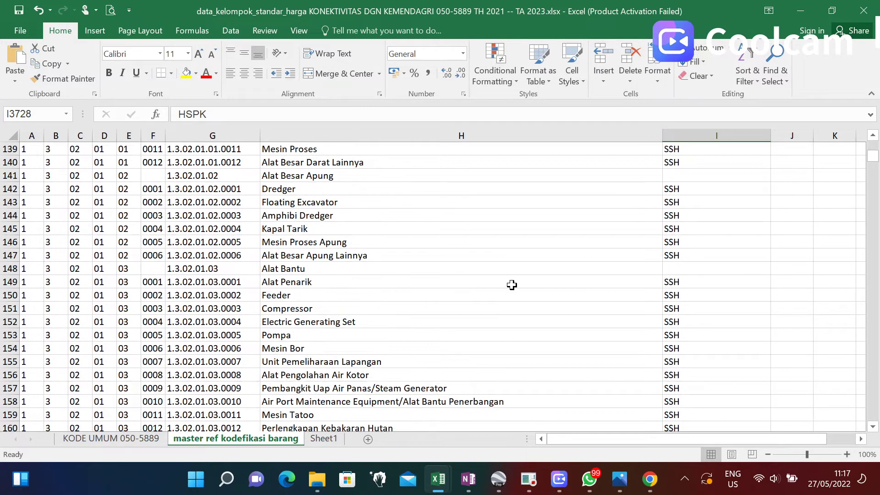
{"action": "scroll", "coordinate": [512, 285], "scroll_direction": "down", "scroll_amount": 3}
{"action": "scroll", "coordinate": [512, 285], "scroll_direction": "up", "scroll_amount": 20}
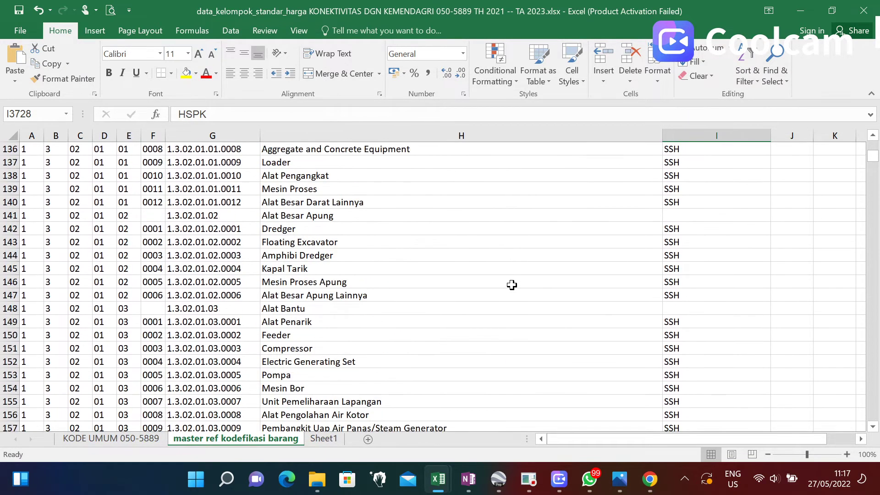
{"action": "scroll", "coordinate": [512, 285], "scroll_direction": "up", "scroll_amount": 15}
{"action": "left_click_drag", "start_coordinate": [870, 155], "coordinate": [870, 144]}
{"action": "left_click", "coordinate": [765, 149]}
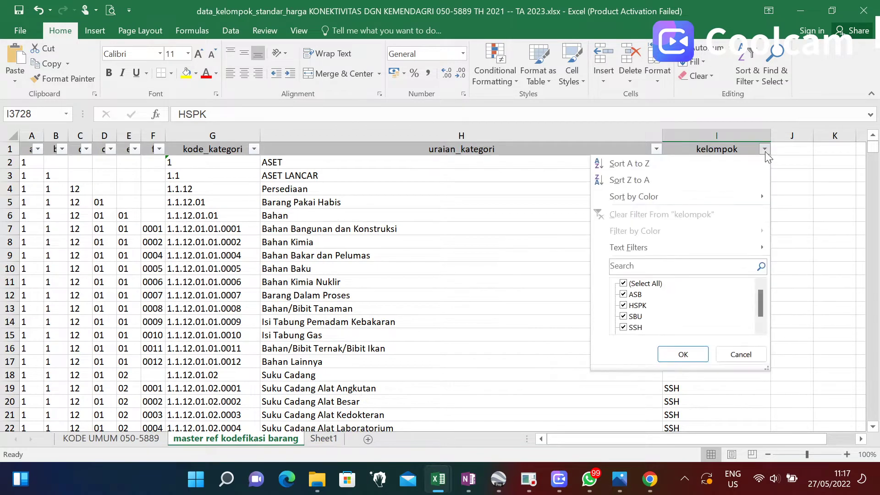
{"action": "left_click", "coordinate": [701, 356]}
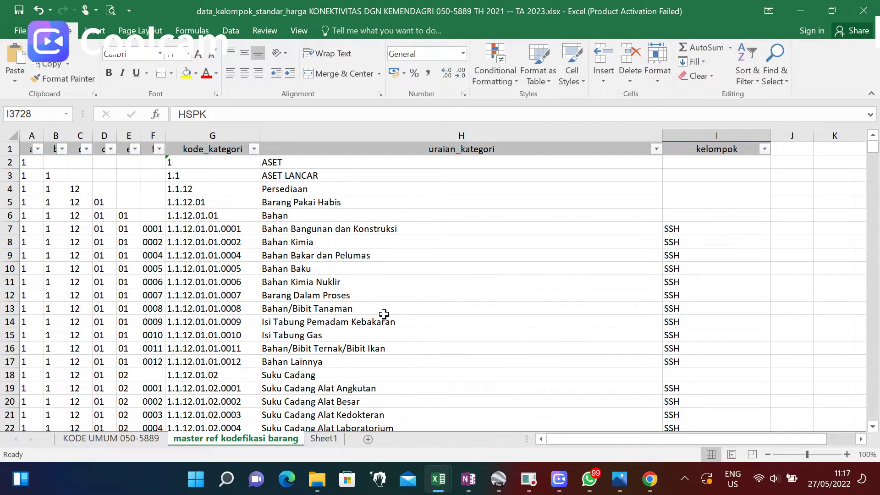
{"action": "scroll", "coordinate": [383, 312], "scroll_direction": "down", "scroll_amount": 20}
{"action": "scroll", "coordinate": [405, 296], "scroll_direction": "down", "scroll_amount": 14}
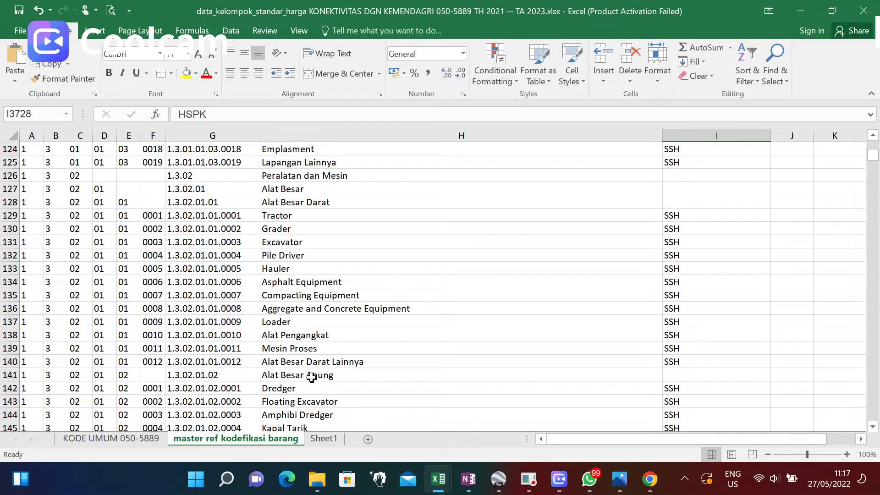
{"action": "left_click", "coordinate": [284, 351]}
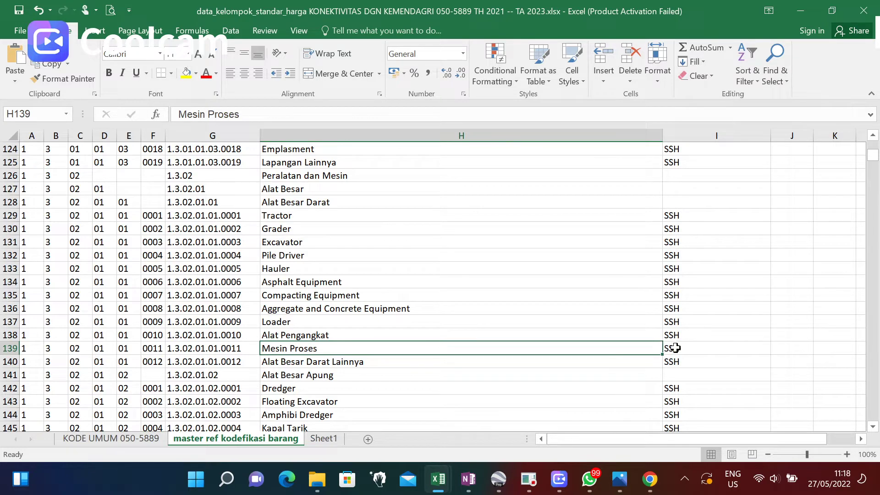
{"action": "scroll", "coordinate": [821, 155], "scroll_direction": "up", "scroll_amount": 20}
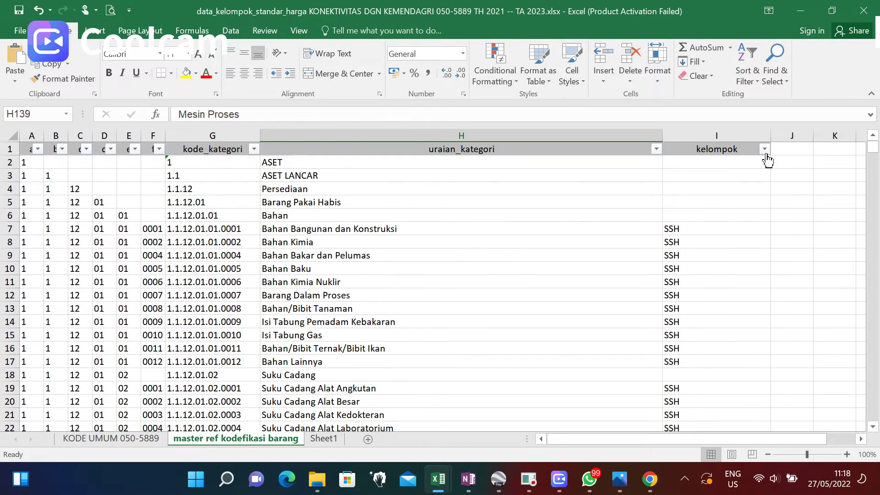
Filter the kelompok column to show only SBU rows.
{"action": "left_click", "coordinate": [765, 149]}
{"action": "left_click", "coordinate": [650, 284]}
{"action": "left_click", "coordinate": [635, 317]}
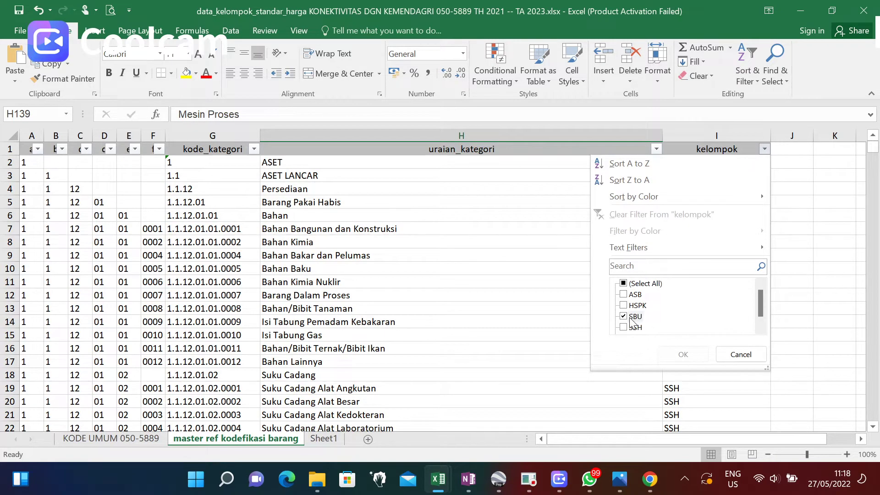
{"action": "left_click", "coordinate": [683, 354]}
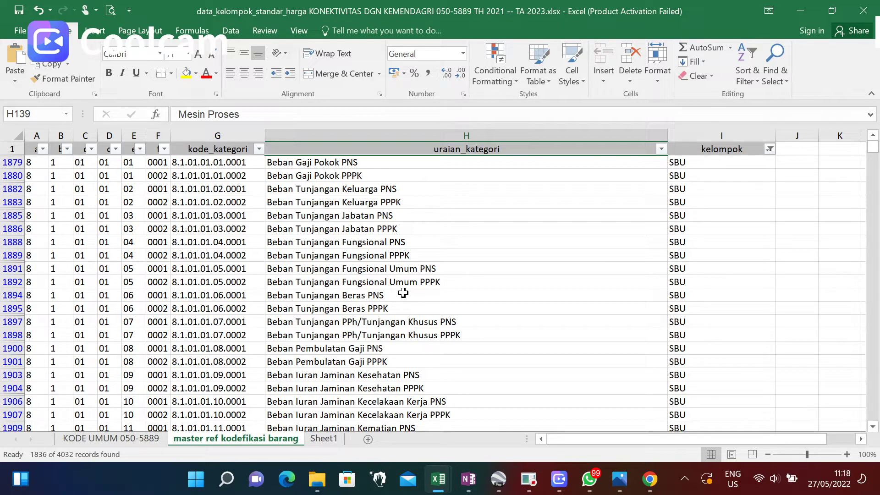
Browse through the 1836 filtered SBU item-code records.
{"action": "scroll", "coordinate": [316, 257], "scroll_direction": "down", "scroll_amount": 6}
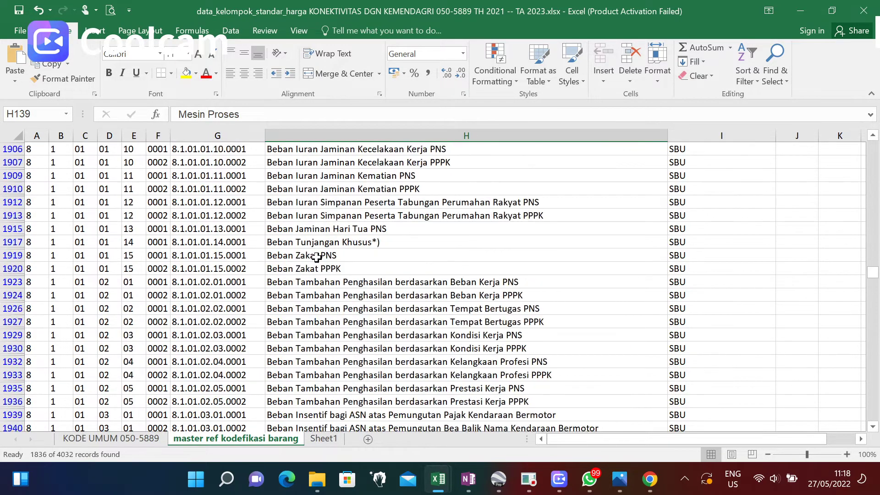
{"action": "scroll", "coordinate": [317, 257], "scroll_direction": "down", "scroll_amount": 20}
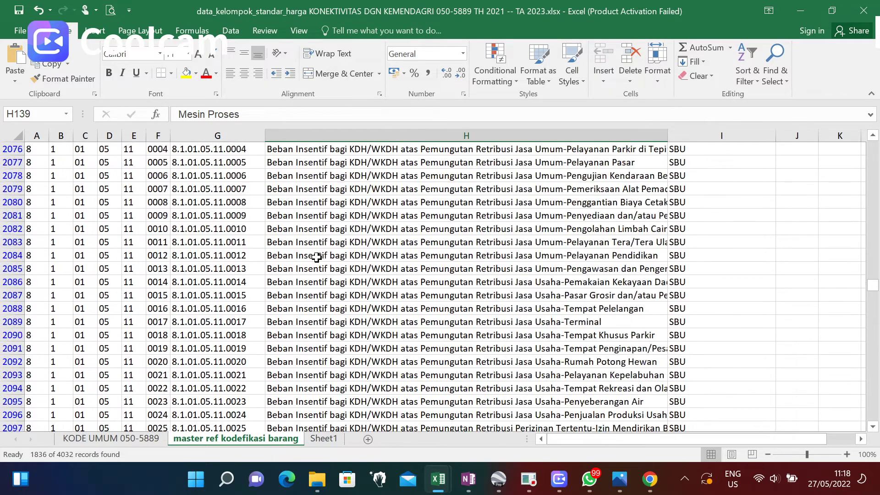
{"action": "scroll", "coordinate": [316, 257], "scroll_direction": "down", "scroll_amount": 9}
{"action": "scroll", "coordinate": [316, 258], "scroll_direction": "up", "scroll_amount": 5}
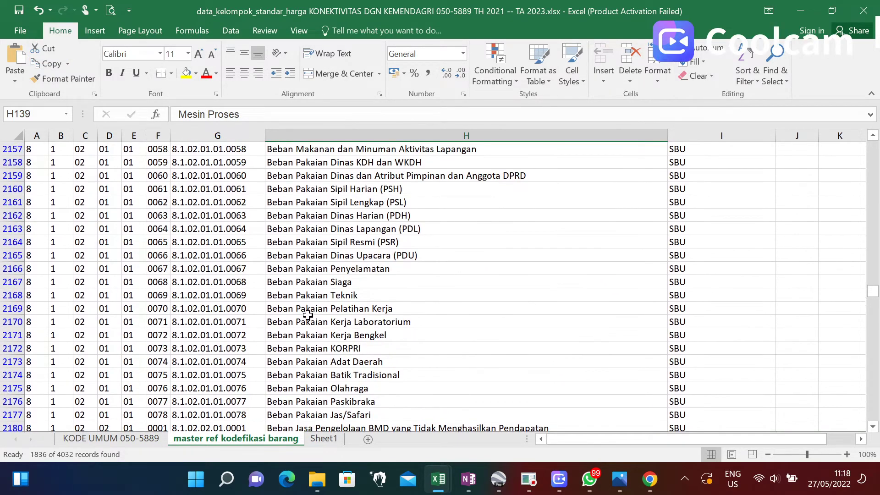
{"action": "scroll", "coordinate": [307, 315], "scroll_direction": "down", "scroll_amount": 20}
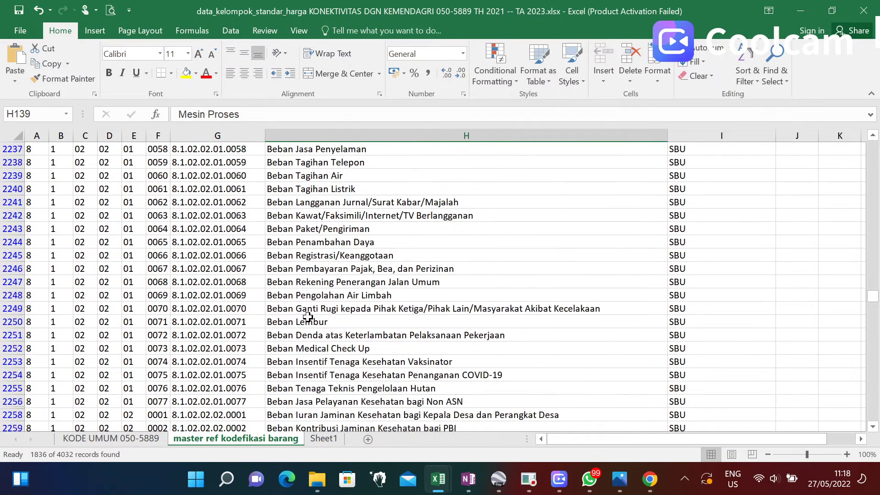
{"action": "scroll", "coordinate": [308, 317], "scroll_direction": "down", "scroll_amount": 20}
{"action": "scroll", "coordinate": [308, 317], "scroll_direction": "down", "scroll_amount": 20}
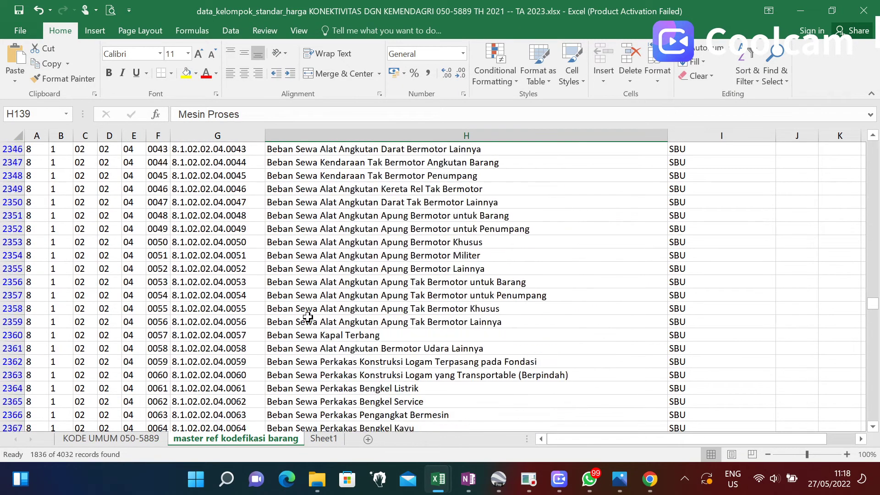
{"action": "scroll", "coordinate": [307, 316], "scroll_direction": "down", "scroll_amount": 20}
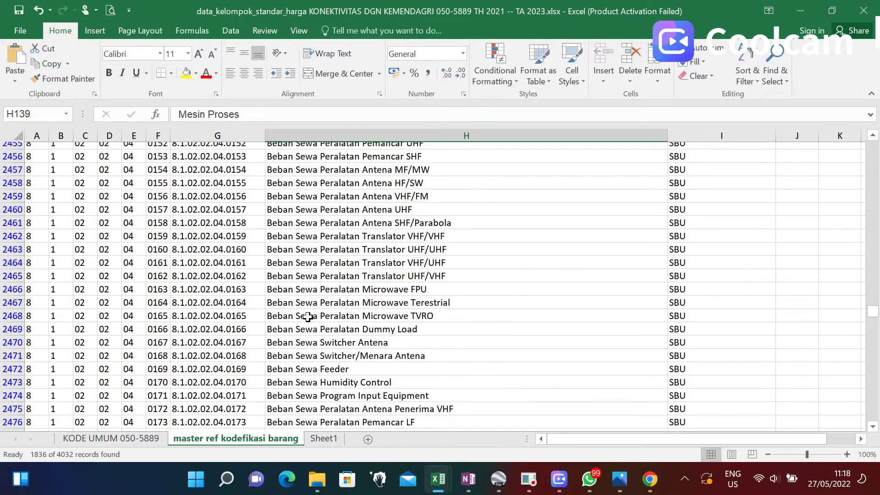
{"action": "scroll", "coordinate": [307, 316], "scroll_direction": "down", "scroll_amount": 20}
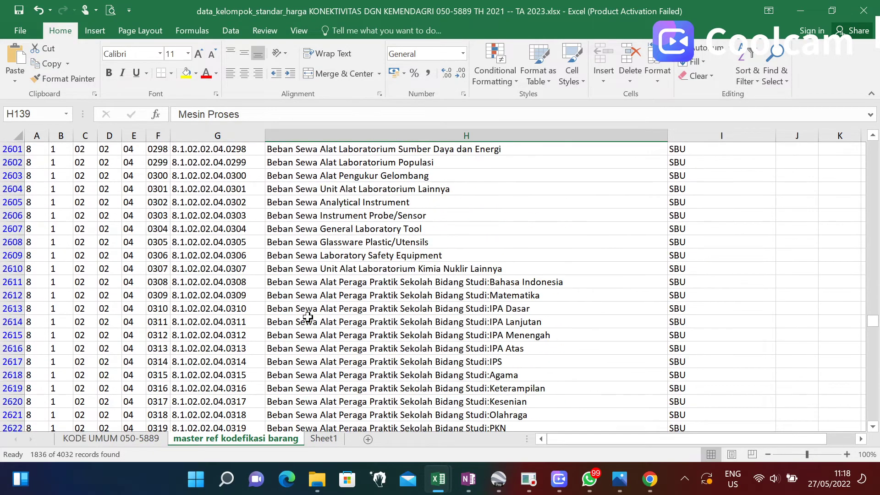
{"action": "scroll", "coordinate": [307, 316], "scroll_direction": "down", "scroll_amount": 9}
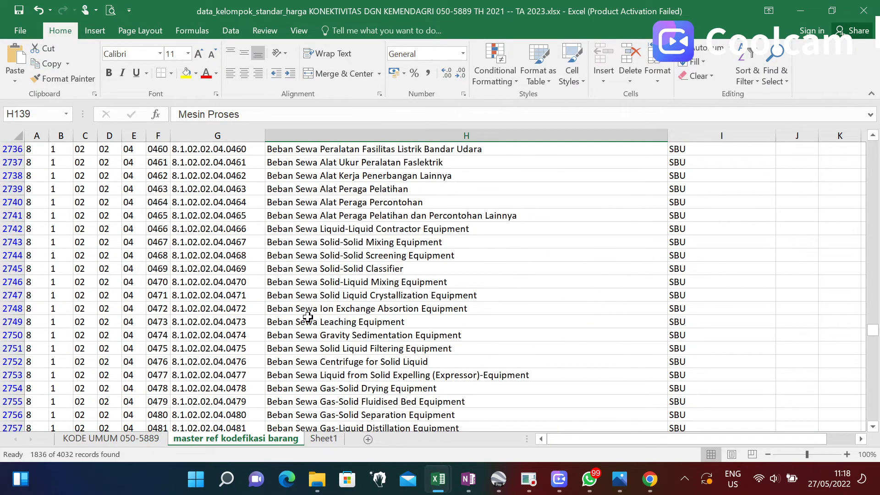
{"action": "scroll", "coordinate": [307, 316], "scroll_direction": "down", "scroll_amount": 20}
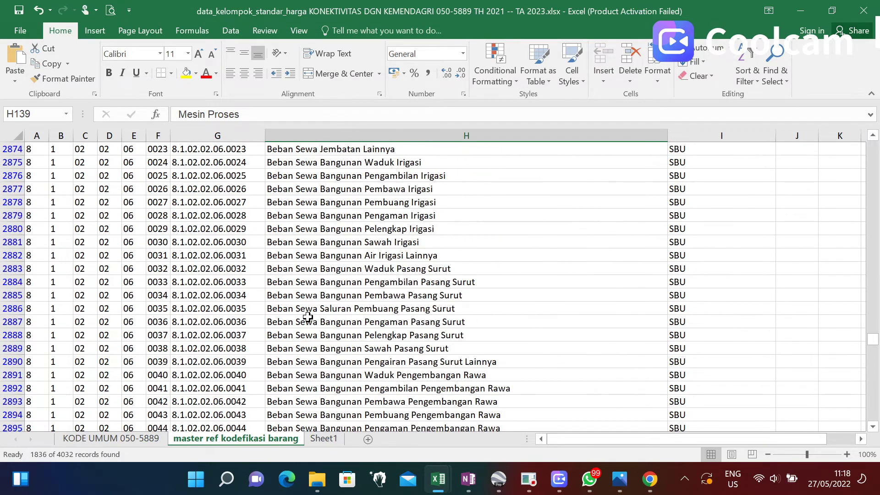
{"action": "scroll", "coordinate": [308, 317], "scroll_direction": "down", "scroll_amount": 20}
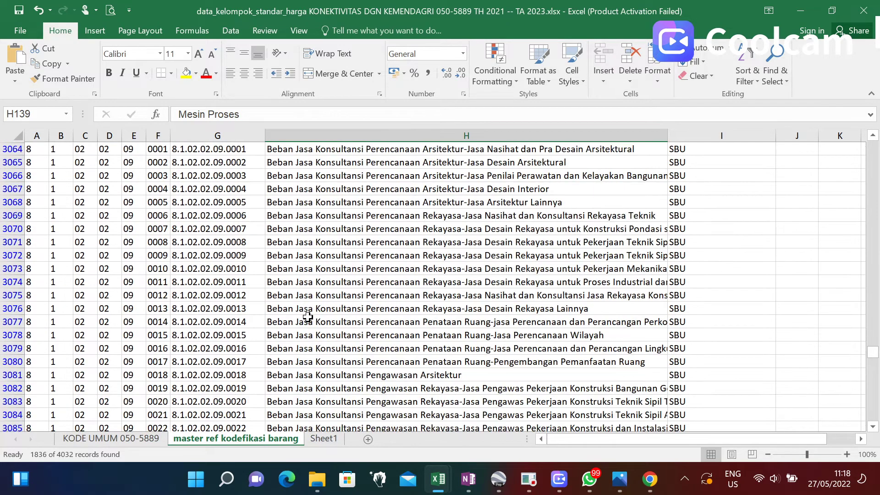
{"action": "scroll", "coordinate": [308, 317], "scroll_direction": "down", "scroll_amount": 1}
{"action": "scroll", "coordinate": [331, 295], "scroll_direction": "down", "scroll_amount": 20}
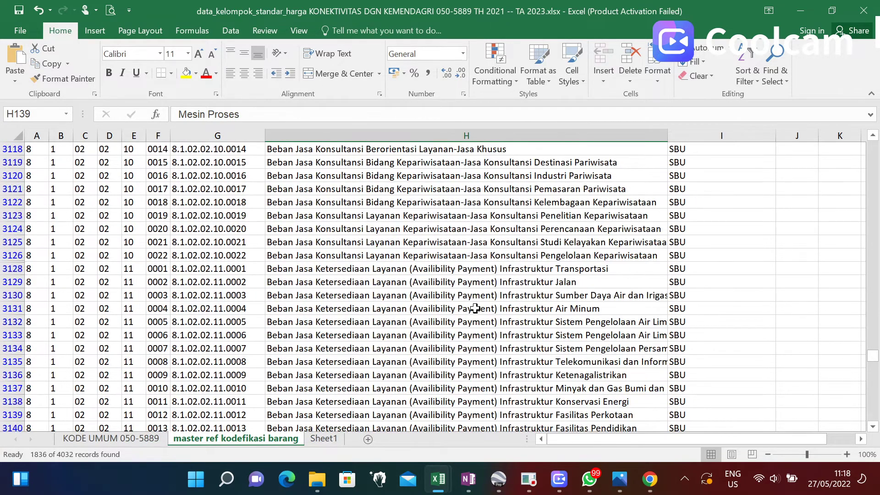
{"action": "scroll", "coordinate": [426, 249], "scroll_direction": "down", "scroll_amount": 5}
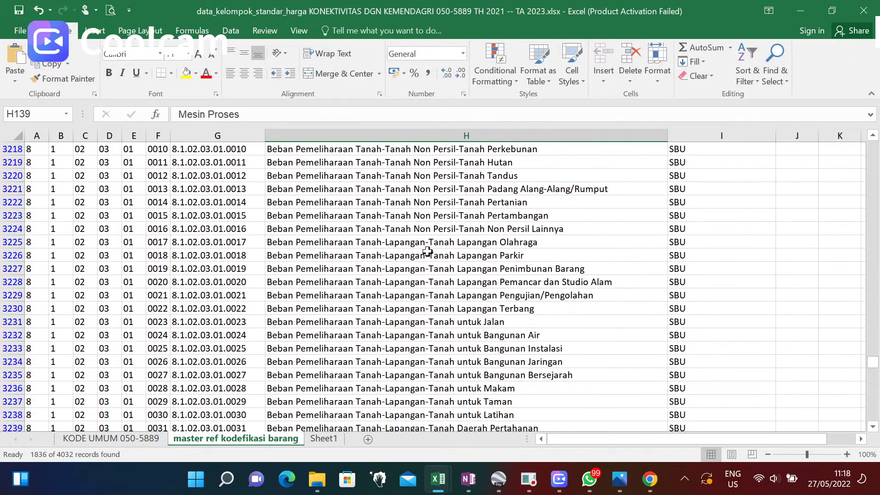
{"action": "scroll", "coordinate": [387, 250], "scroll_direction": "up", "scroll_amount": 4}
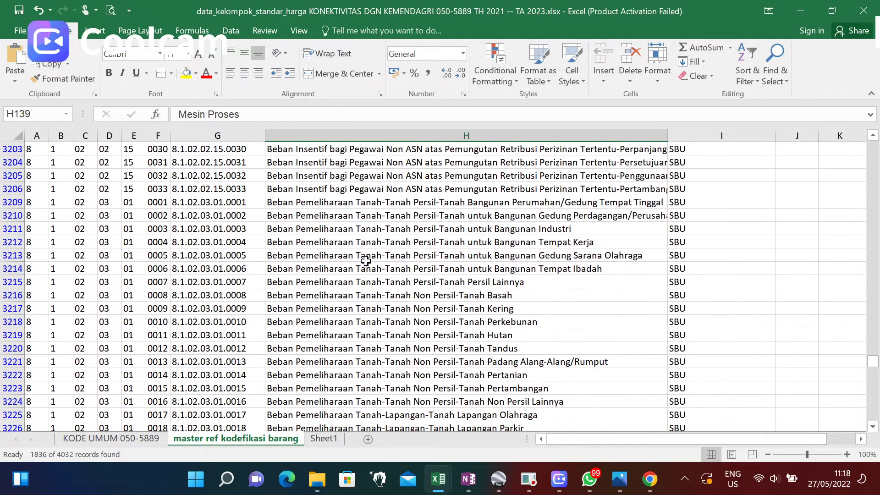
{"action": "scroll", "coordinate": [366, 260], "scroll_direction": "down", "scroll_amount": 20}
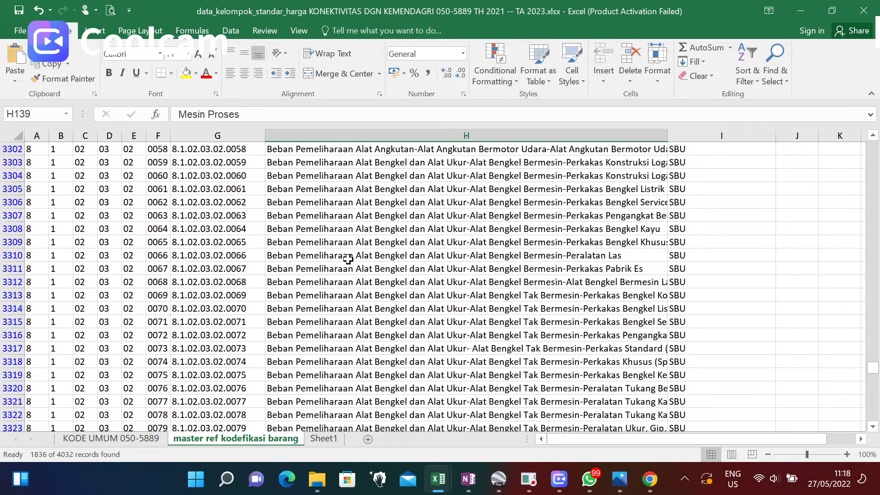
{"action": "scroll", "coordinate": [362, 257], "scroll_direction": "down", "scroll_amount": 20}
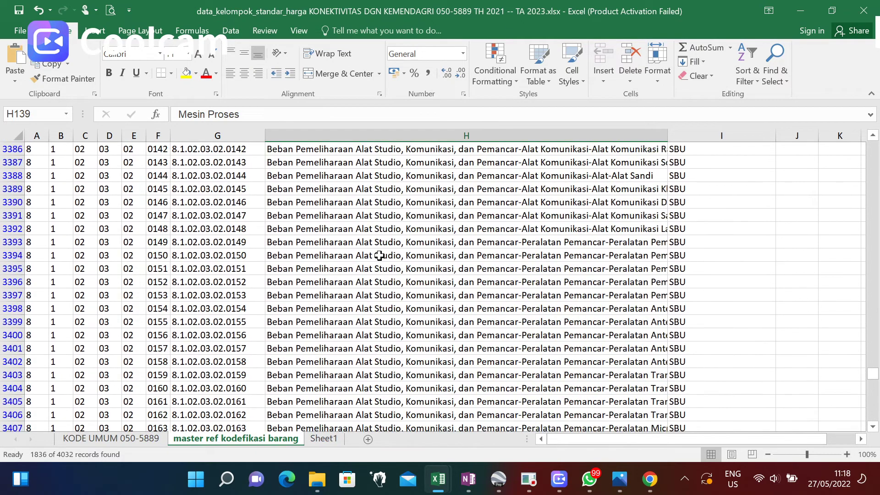
{"action": "scroll", "coordinate": [378, 259], "scroll_direction": "down", "scroll_amount": 20}
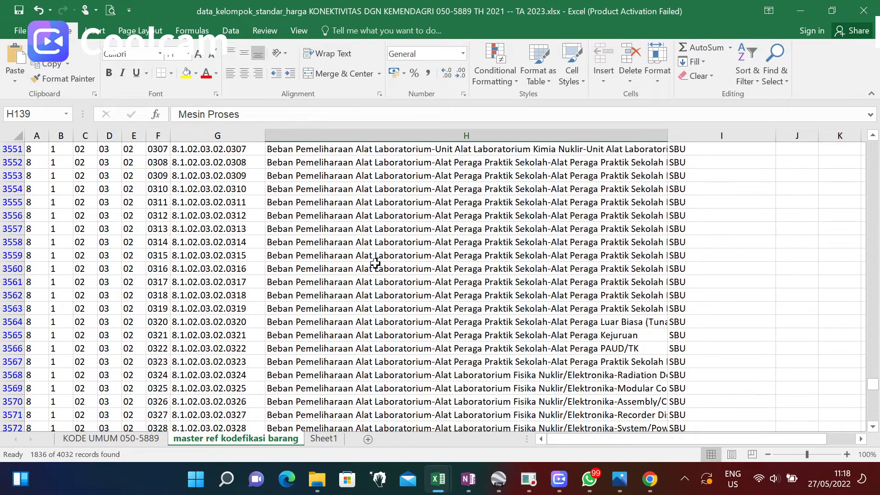
{"action": "scroll", "coordinate": [375, 262], "scroll_direction": "down", "scroll_amount": 20}
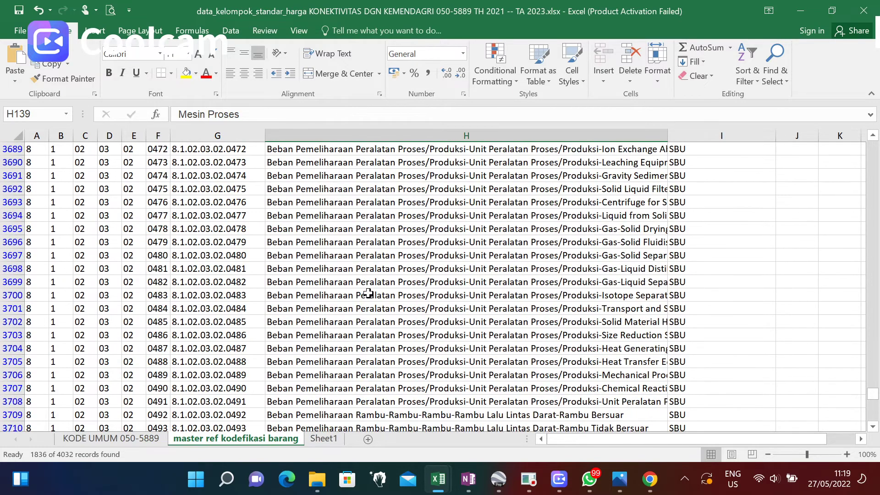
{"action": "scroll", "coordinate": [368, 293], "scroll_direction": "down", "scroll_amount": 20}
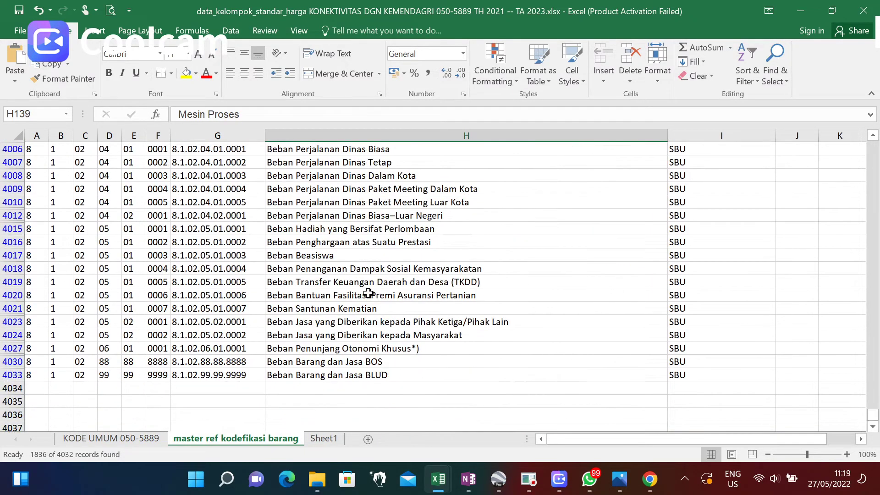
{"action": "scroll", "coordinate": [369, 294], "scroll_direction": "up", "scroll_amount": 3}
{"action": "scroll", "coordinate": [368, 295], "scroll_direction": "down", "scroll_amount": 3}
{"action": "left_click_drag", "start_coordinate": [878, 415], "coordinate": [871, 145]}
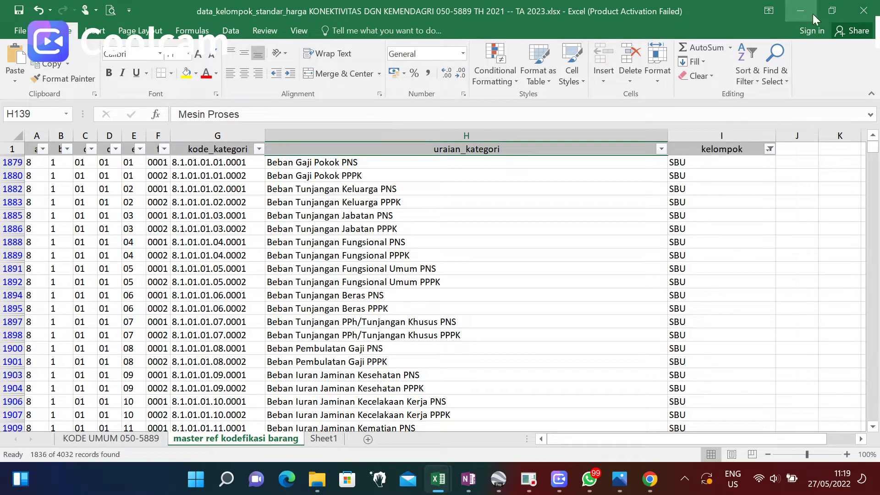
Set Kelompok Barang to SSH and search Kode Barang for 'bibi' to find Bahan/Bibit codes.
{"action": "left_click", "coordinate": [651, 485]}
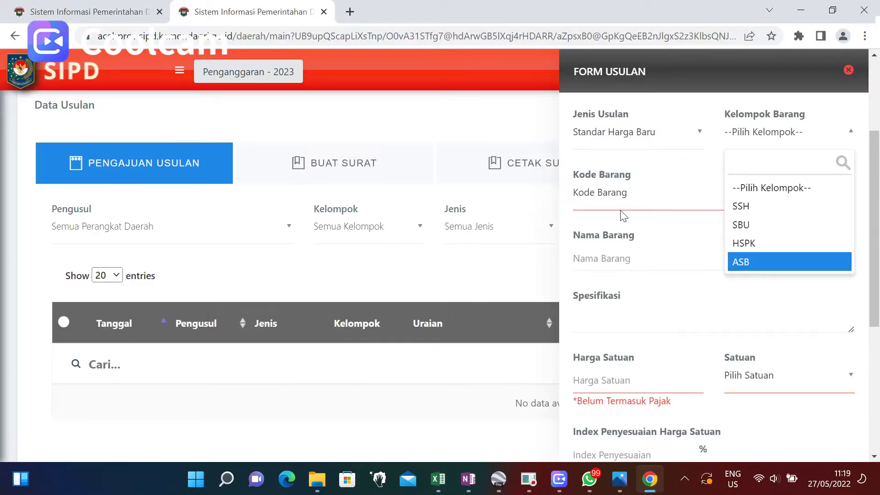
{"action": "left_click", "coordinate": [745, 212]}
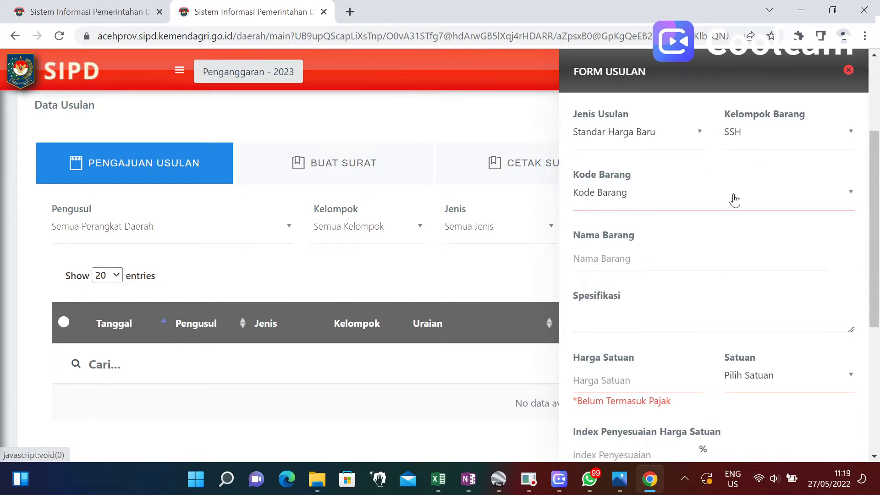
{"action": "left_click", "coordinate": [850, 195]}
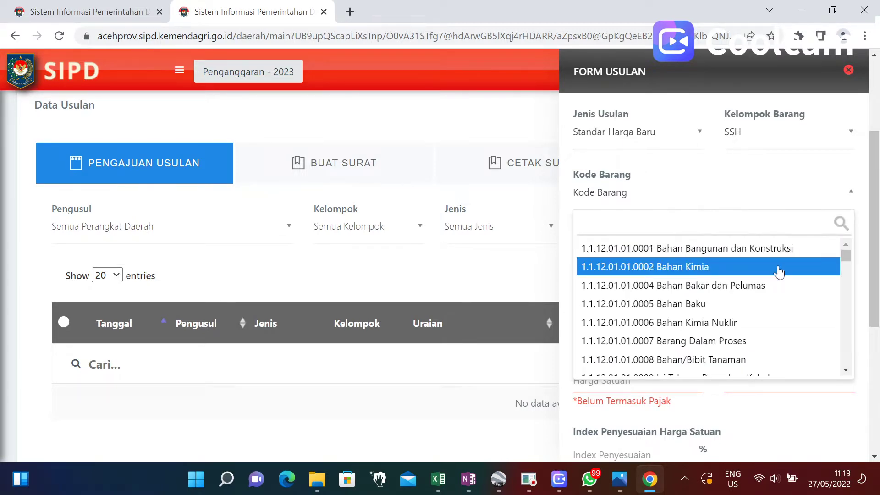
{"action": "mouse_move", "coordinate": [845, 255]}
{"action": "left_mouse_down"}
{"action": "mouse_move", "coordinate": [844, 332]}
{"action": "mouse_move", "coordinate": [829, 367]}
{"action": "mouse_move", "coordinate": [842, 349]}
{"action": "mouse_move", "coordinate": [845, 251]}
{"action": "left_mouse_up"}
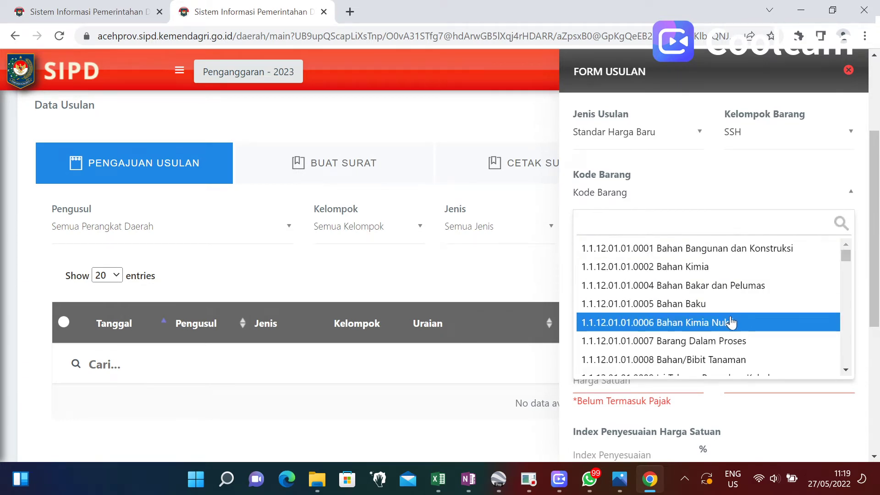
{"action": "scroll", "coordinate": [729, 325], "scroll_direction": "down", "scroll_amount": 2}
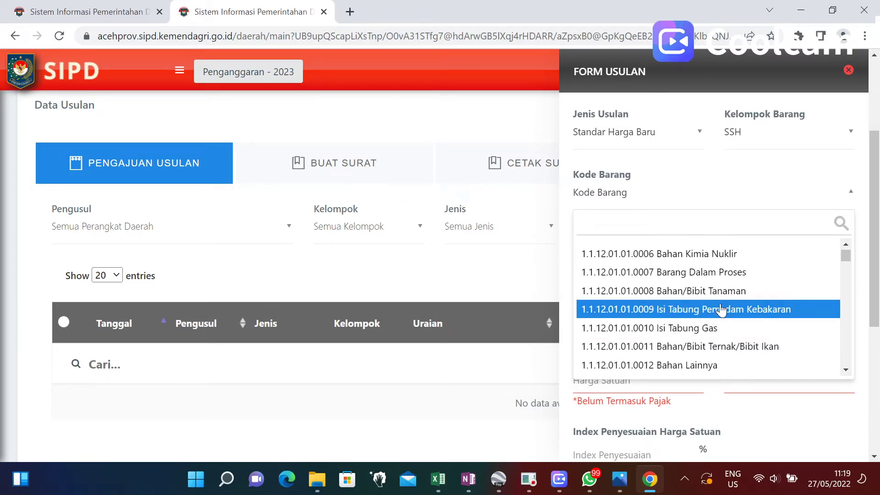
{"action": "scroll", "coordinate": [720, 308], "scroll_direction": "up", "scroll_amount": 2}
{"action": "scroll", "coordinate": [722, 309], "scroll_direction": "down", "scroll_amount": 2}
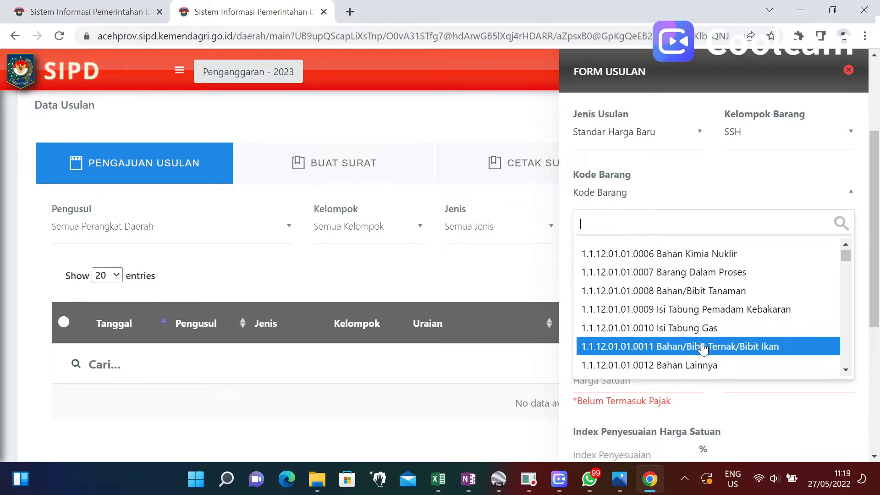
{"action": "scroll", "coordinate": [707, 335], "scroll_direction": "down", "scroll_amount": 2}
{"action": "scroll", "coordinate": [708, 335], "scroll_direction": "down", "scroll_amount": 4}
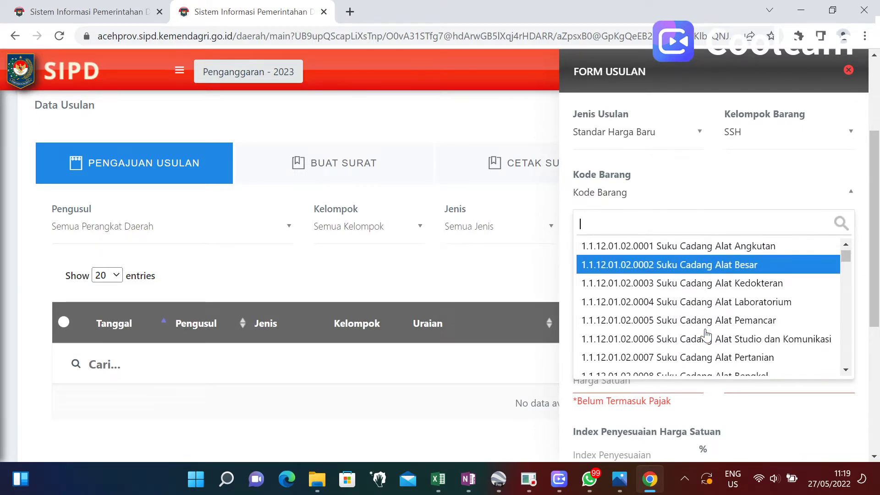
{"action": "key", "text": "Up"}
{"action": "key", "text": "Up"}
{"action": "key", "text": "Up"}
{"action": "key", "text": "Up"}
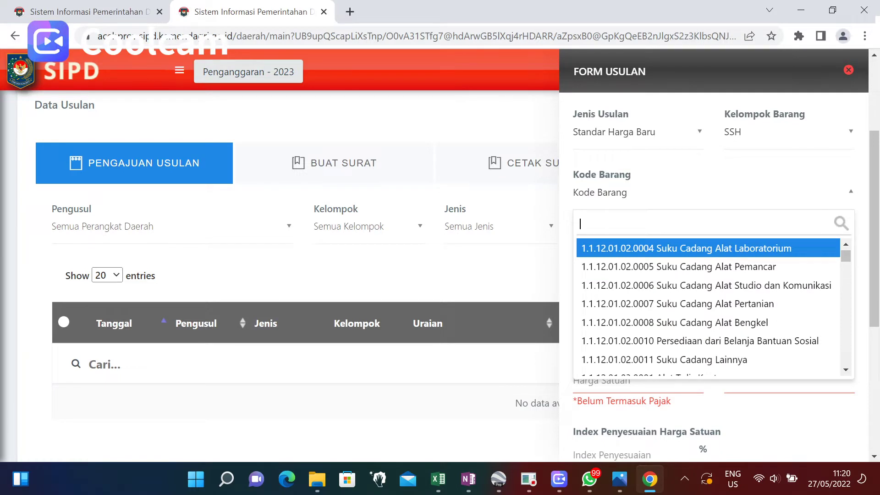
{"action": "type", "text": "bibi"}
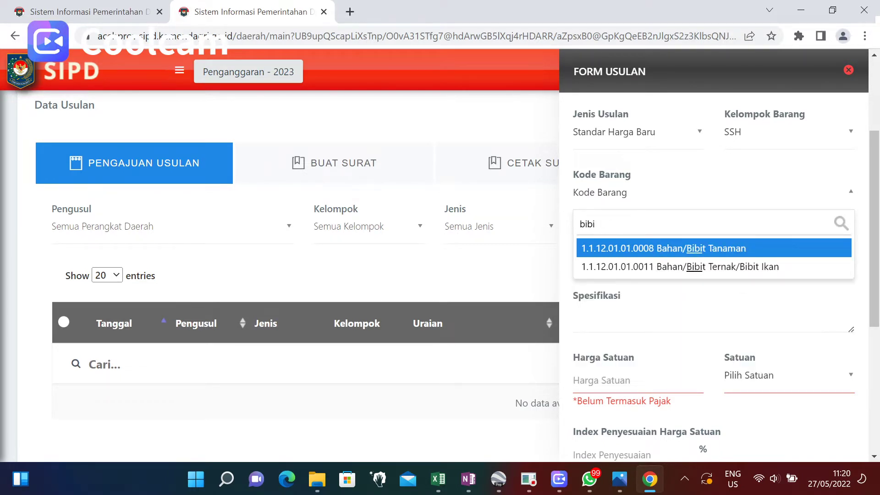
Choose Kode Barang 1.1.12.01.01.0008 Bahan/Bibit Tanaman and name the item 'Bibit kelapa sawit'.
{"action": "left_click", "coordinate": [697, 252]}
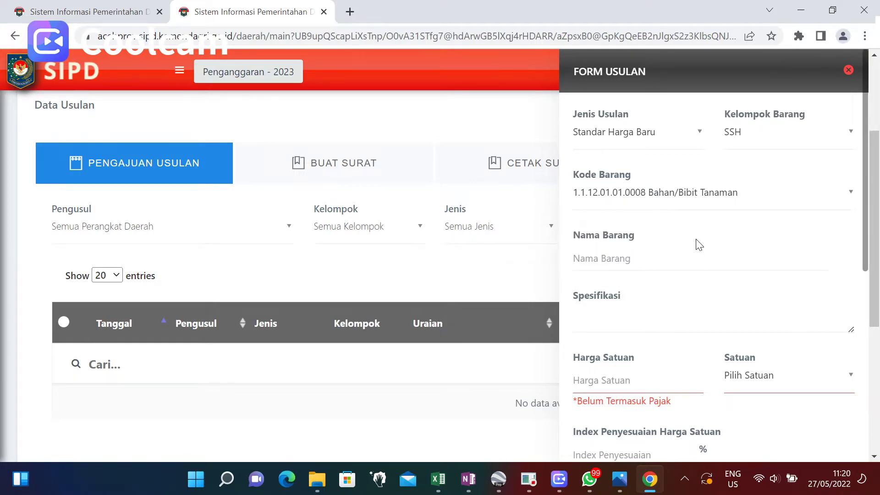
{"action": "left_click", "coordinate": [641, 259]}
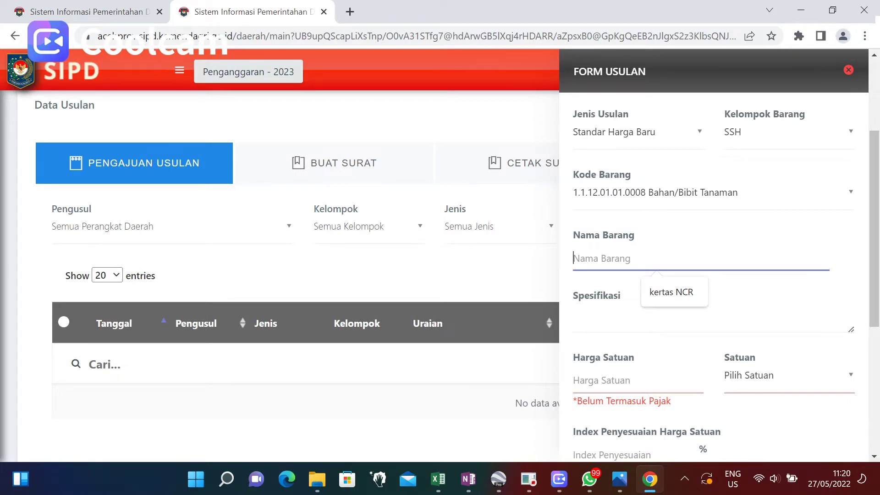
{"action": "type", "text": "bibi"}
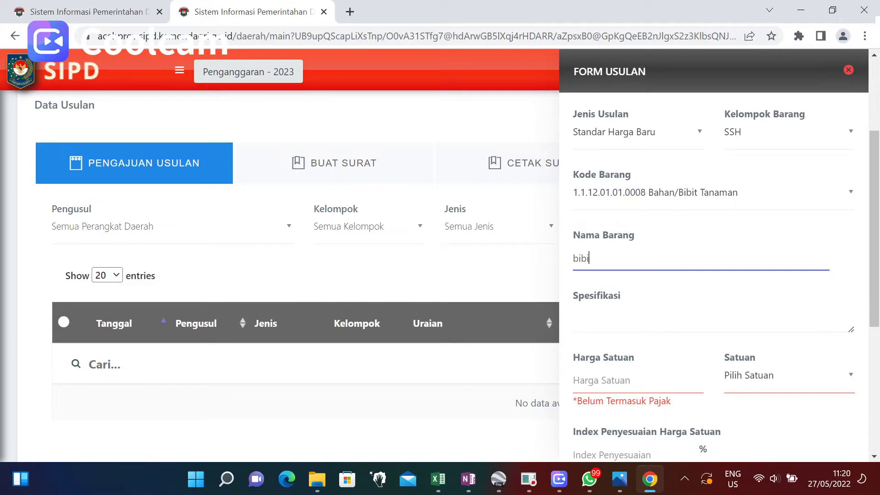
{"action": "key", "text": "BackSpace"}
{"action": "key", "text": "BackSpace"}
{"action": "key", "text": "BackSpace"}
{"action": "key", "text": "BackSpace"}
{"action": "type", "text": "Bibit "}
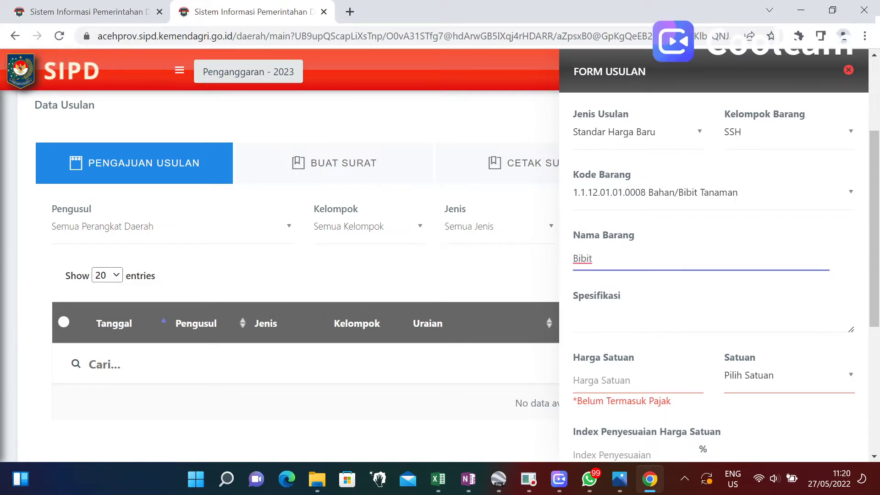
{"action": "type", "text": "kelapa sawit"}
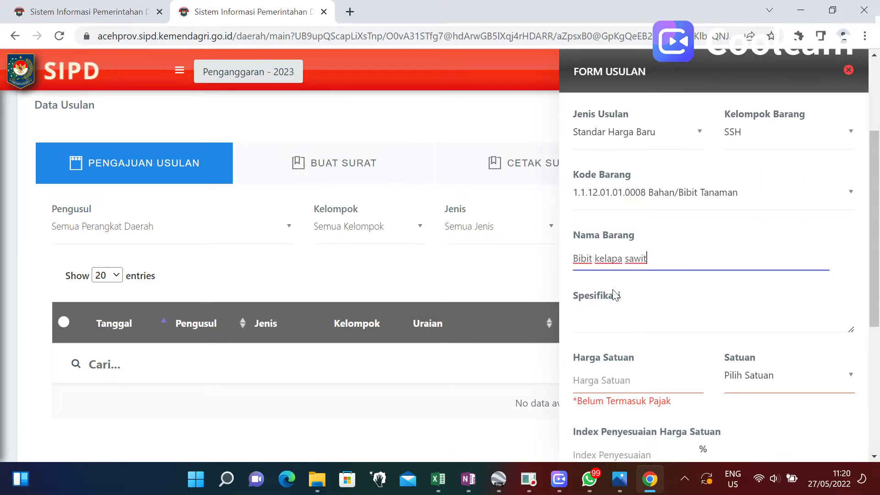
{"action": "left_click", "coordinate": [596, 313]}
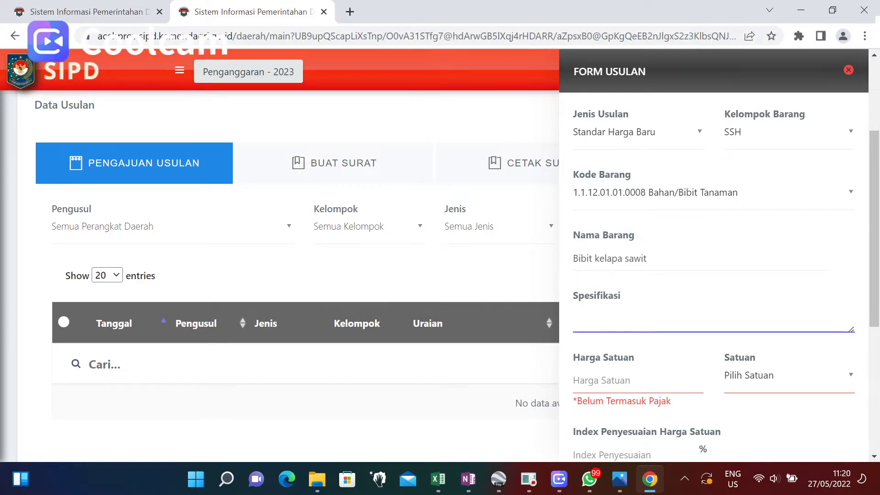
Enter 10000 as the Harga Satuan.
{"action": "scroll", "coordinate": [713, 253], "scroll_direction": "down", "scroll_amount": 3}
{"action": "left_click", "coordinate": [637, 258]}
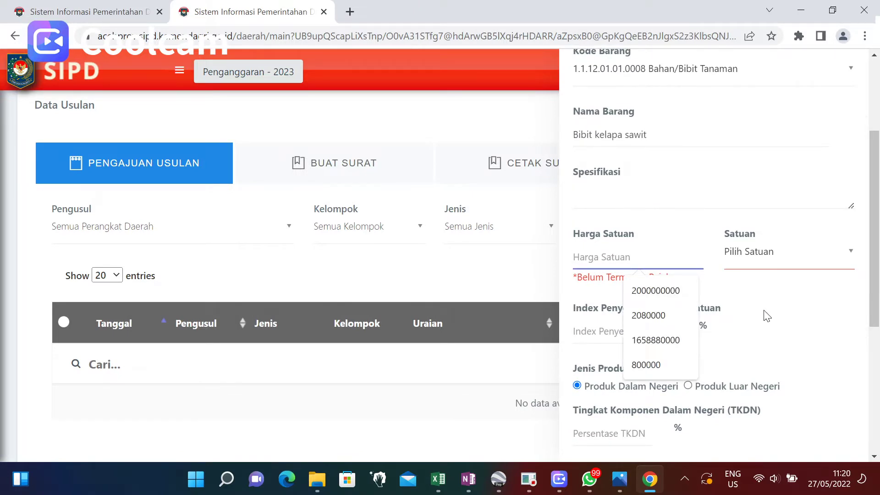
{"action": "type", "text": "10000"}
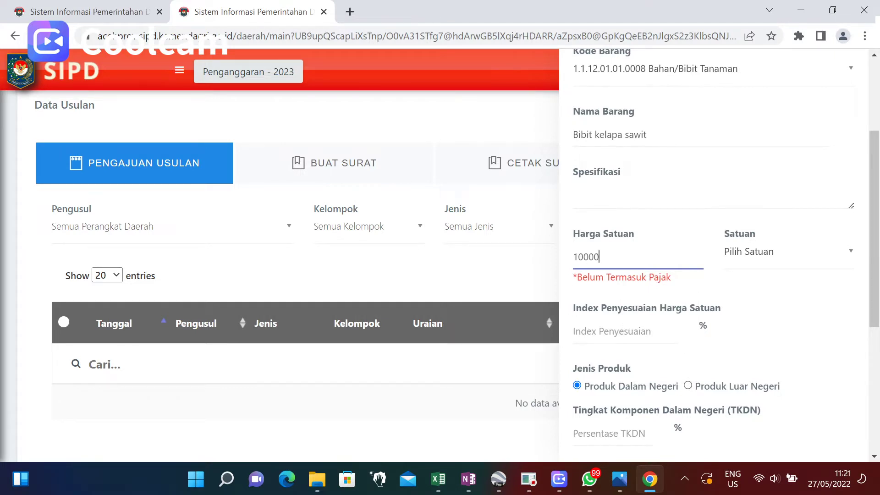
{"action": "key", "text": "shift+Left"}
{"action": "key", "text": "shift+Left"}
{"action": "key", "text": "shift+Left"}
{"action": "key", "text": "shift+Left"}
Set the Satuan to Buah by searching 'bu'.
{"action": "left_click", "coordinate": [770, 255]}
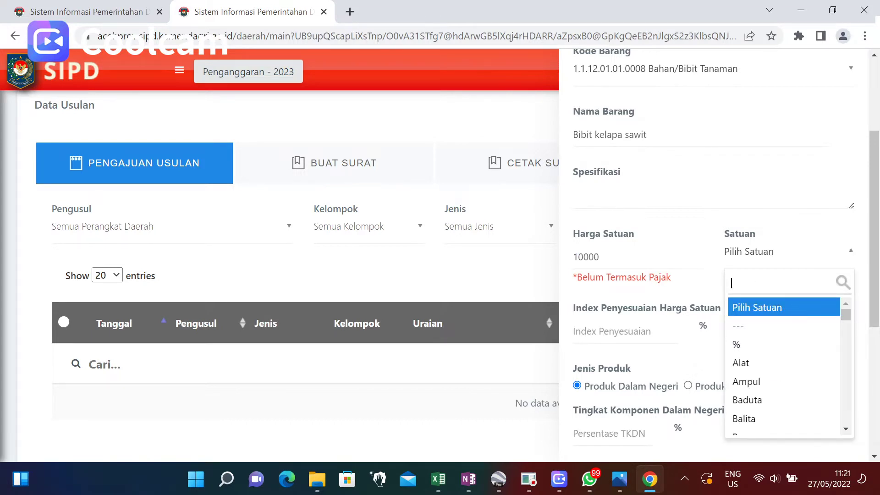
{"action": "type", "text": "bu"}
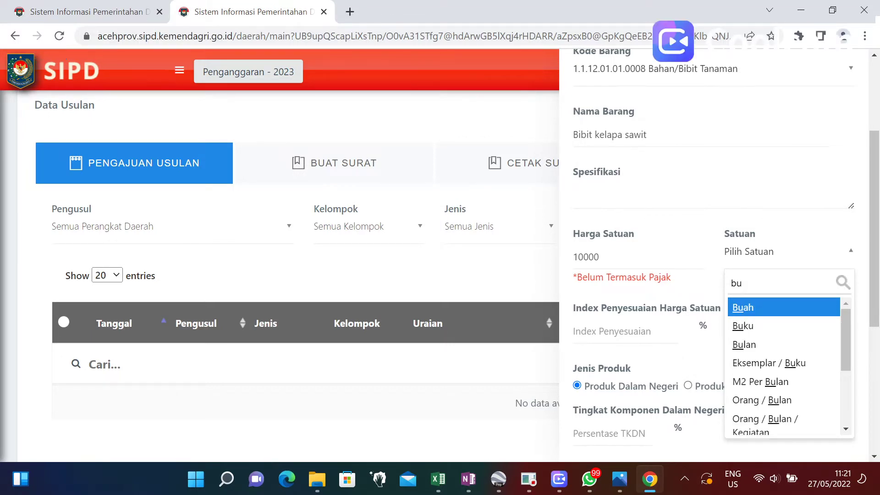
{"action": "key", "text": "BackSpace"}
{"action": "key", "text": "BackSpace"}
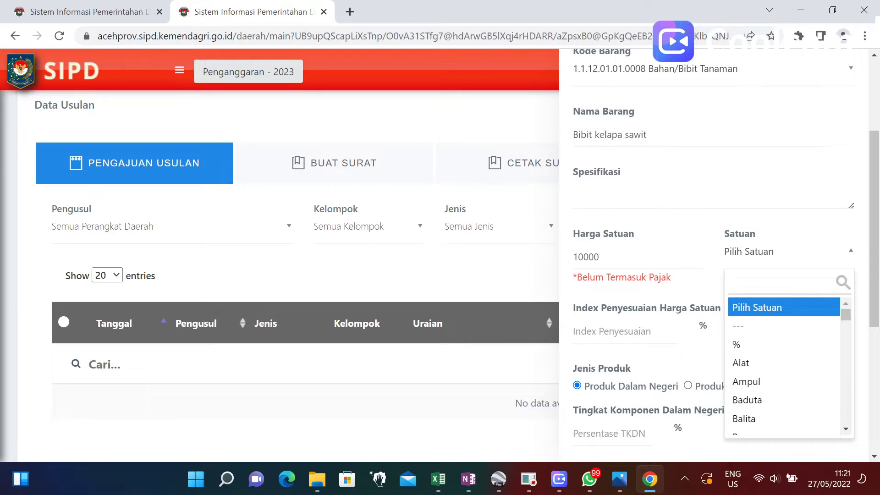
{"action": "type", "text": "bu"}
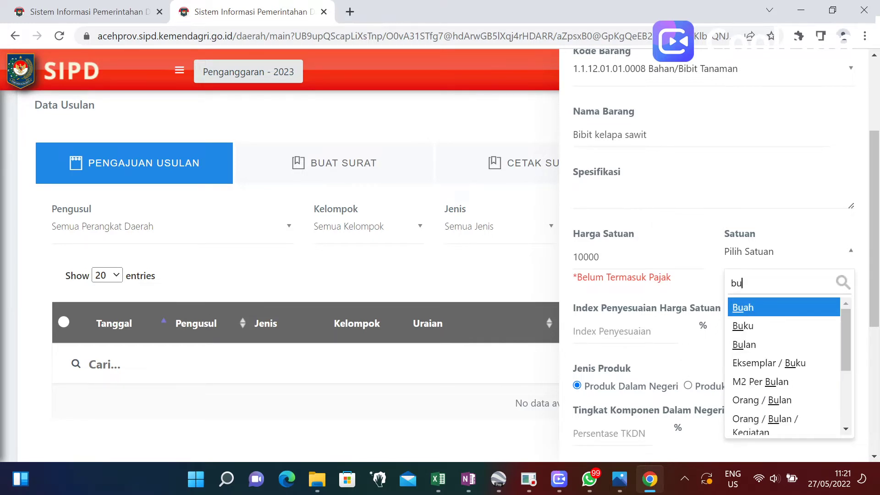
{"action": "left_click", "coordinate": [741, 307]}
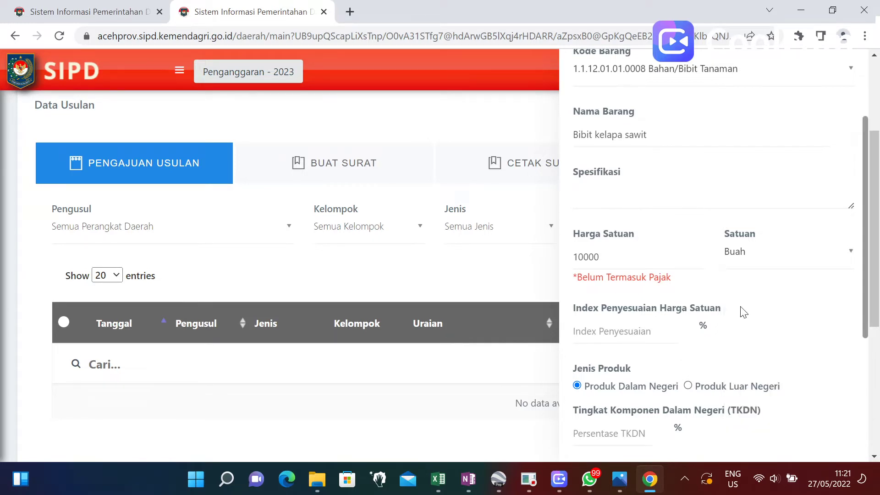
Enter Index Penyesuaian 1 and TKDN 80%, then open the Rekening account list.
{"action": "left_click", "coordinate": [674, 332]}
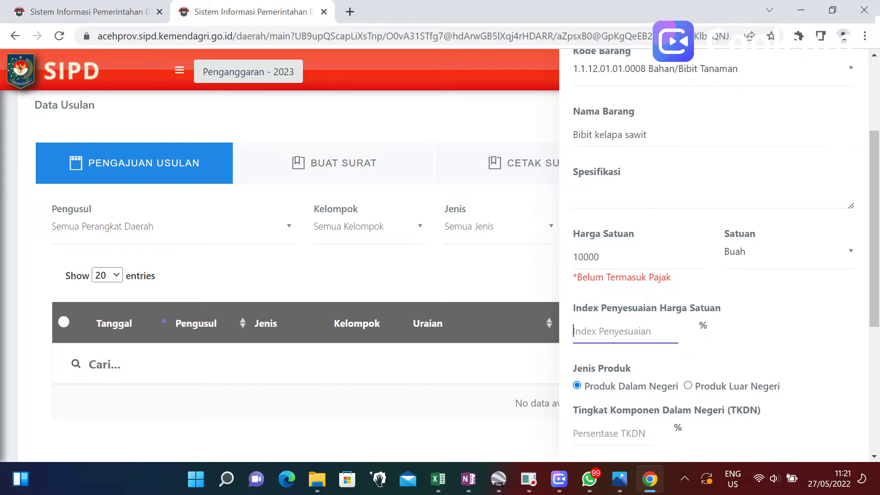
{"action": "type", "text": "1"}
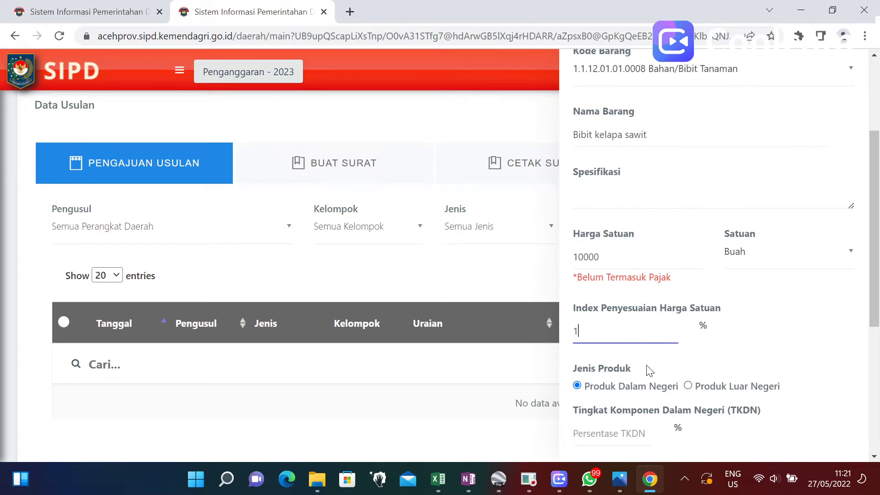
{"action": "scroll", "coordinate": [651, 365], "scroll_direction": "down", "scroll_amount": 5}
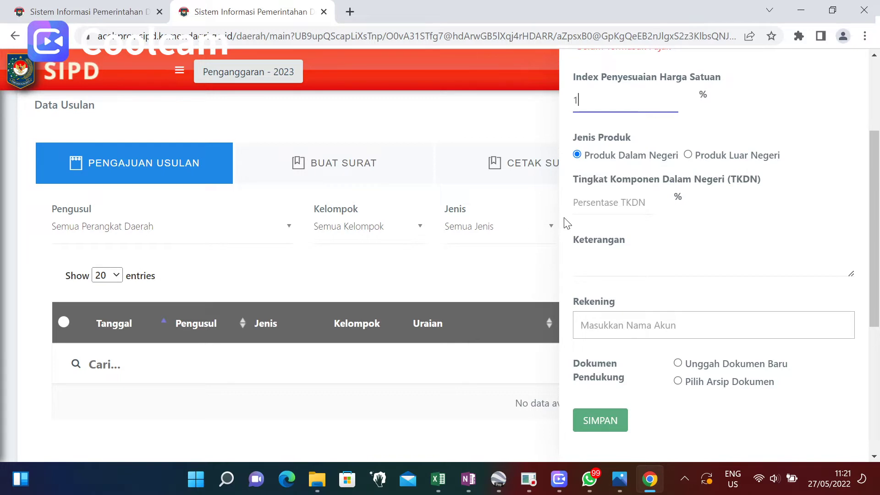
{"action": "left_click", "coordinate": [609, 202]}
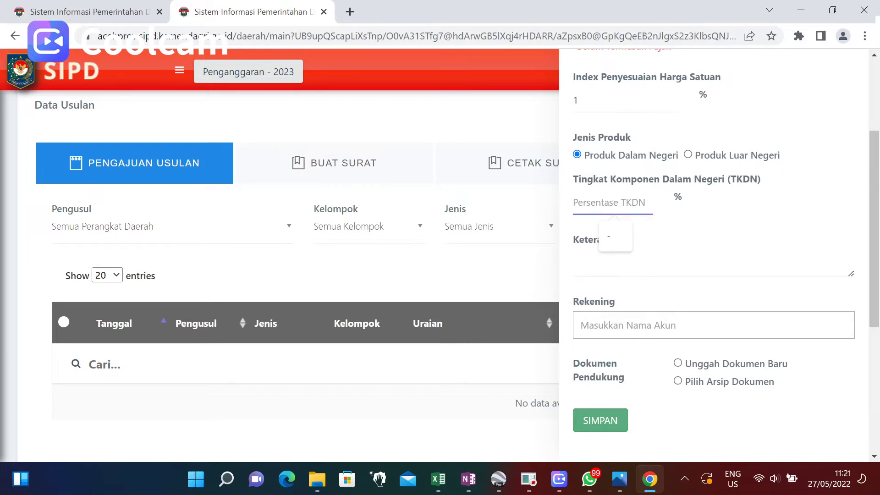
{"action": "type", "text": "80"}
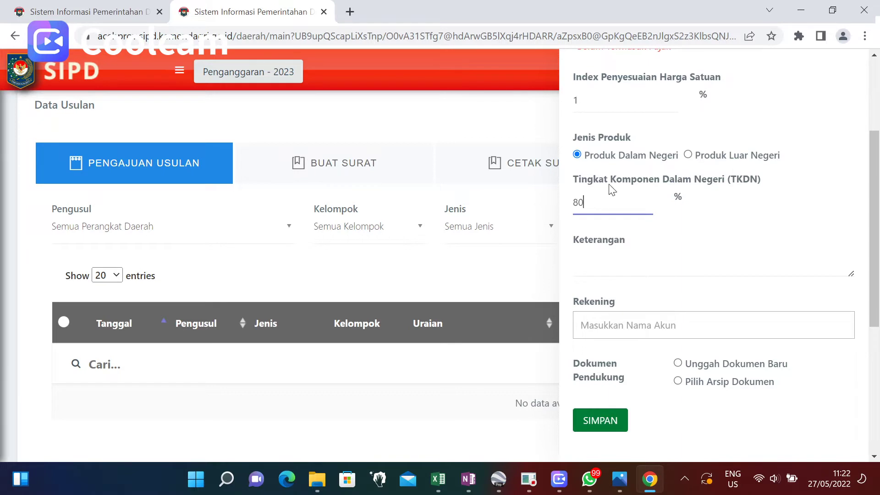
{"action": "key", "text": "Tab"}
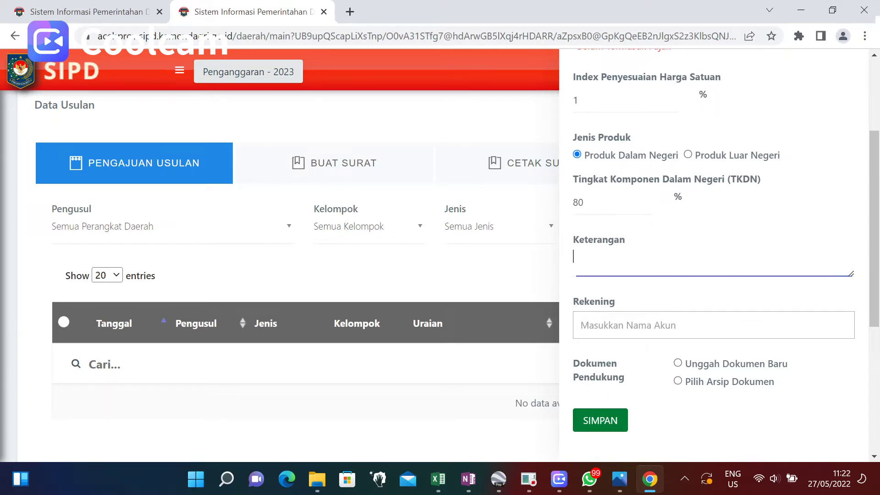
{"action": "scroll", "coordinate": [638, 271], "scroll_direction": "up", "scroll_amount": 3}
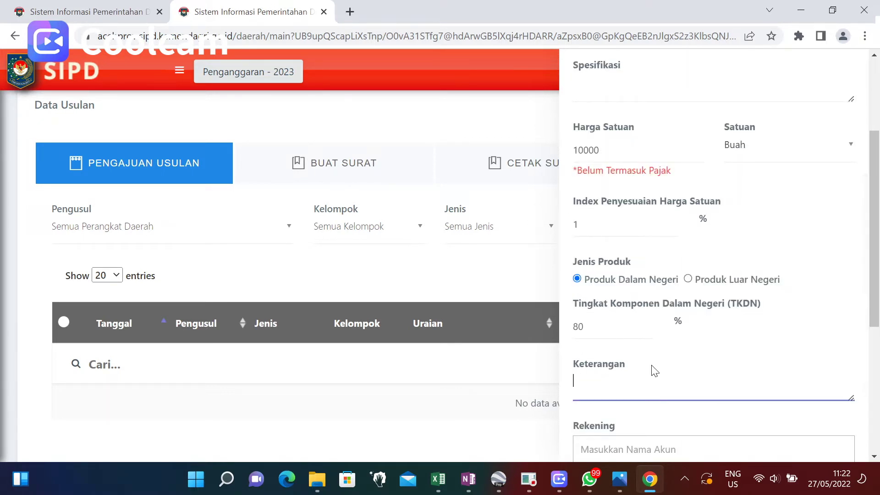
{"action": "scroll", "coordinate": [660, 359], "scroll_direction": "down", "scroll_amount": 3}
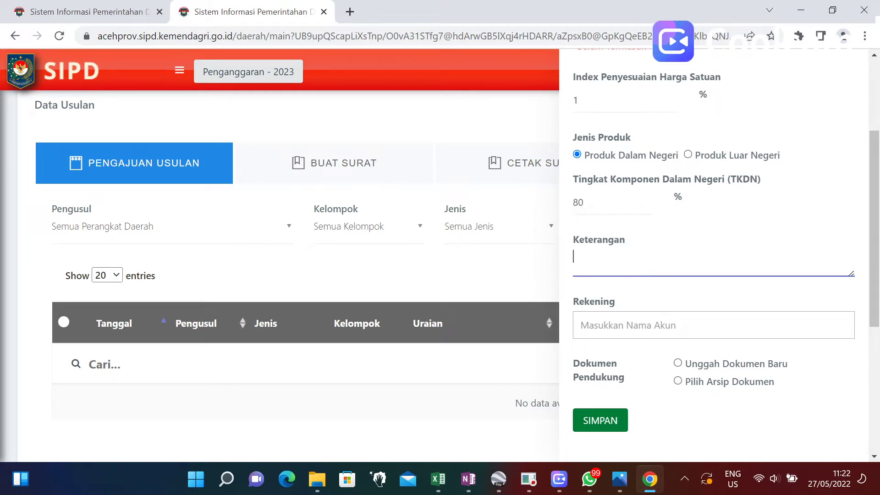
{"action": "left_click", "coordinate": [628, 332]}
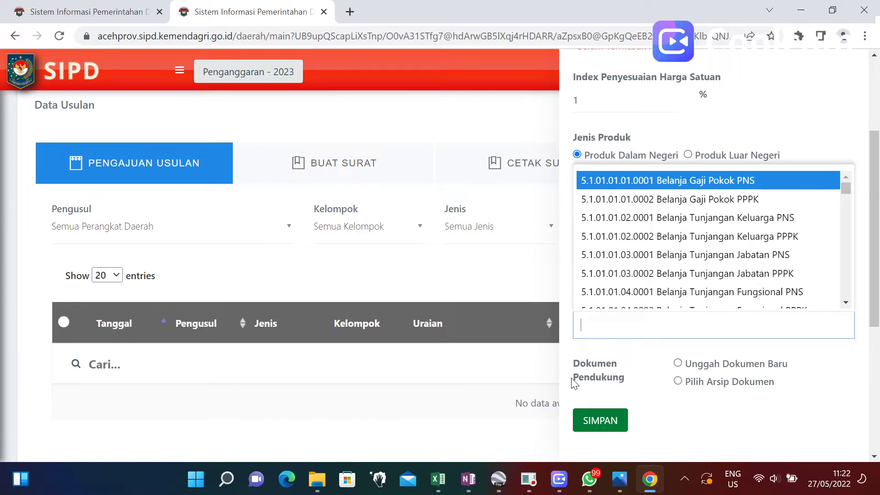
Review the Akun-SR.Objek rekening rows in the Kepmendagri Excel workbook, then return to SIPD.
{"action": "left_click", "coordinate": [438, 479]}
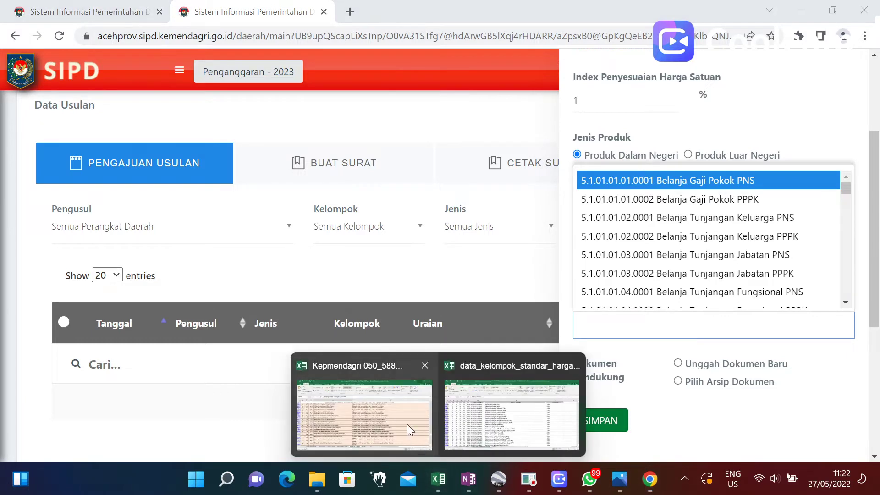
{"action": "left_click", "coordinate": [407, 424]}
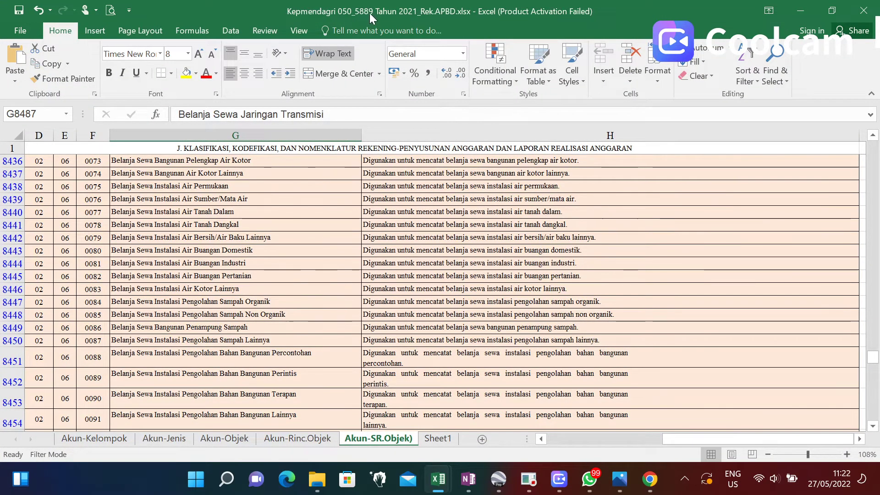
{"action": "scroll", "coordinate": [451, 298], "scroll_direction": "up", "scroll_amount": 7}
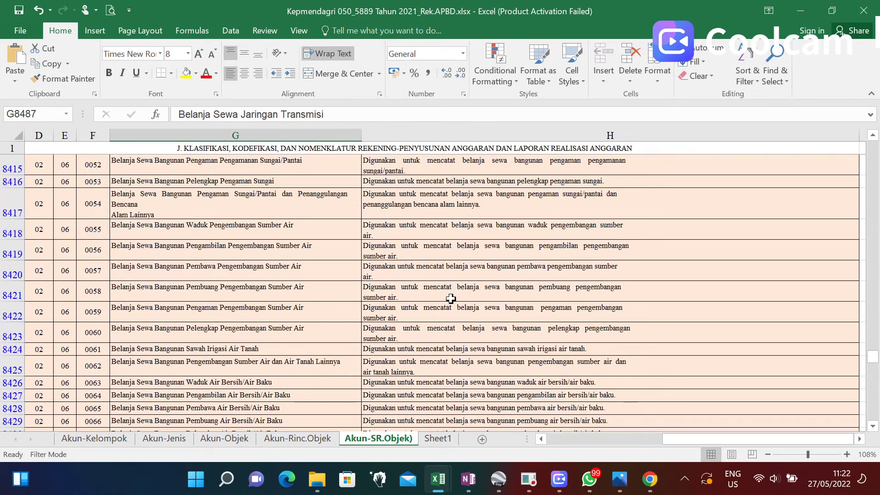
{"action": "scroll", "coordinate": [198, 277], "scroll_direction": "down", "scroll_amount": 7}
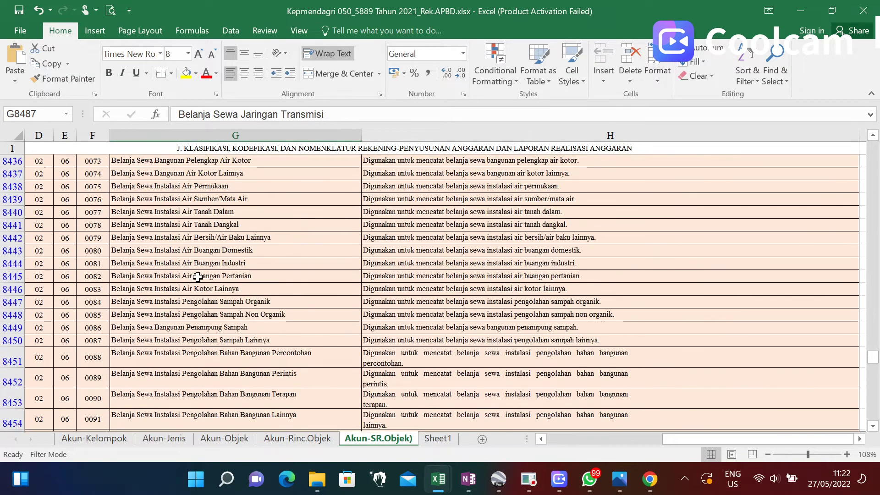
{"action": "scroll", "coordinate": [372, 277], "scroll_direction": "up", "scroll_amount": 20}
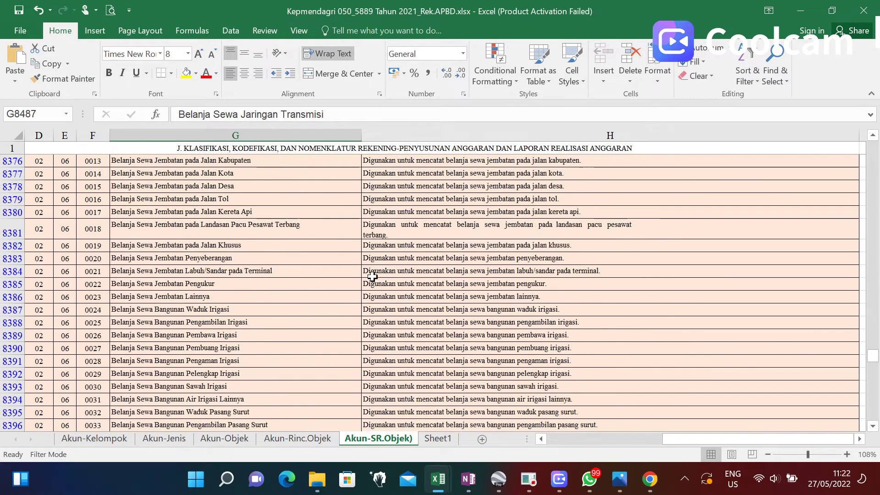
{"action": "scroll", "coordinate": [372, 277], "scroll_direction": "down", "scroll_amount": 10}
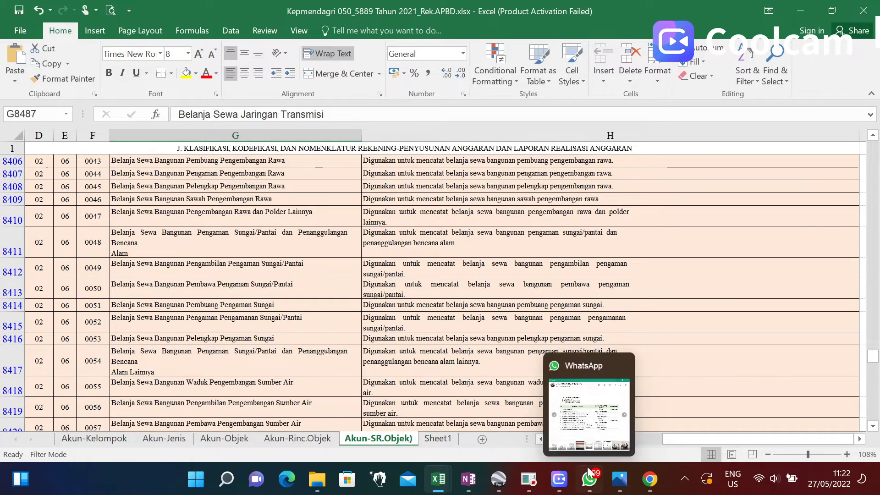
{"action": "left_click", "coordinate": [647, 480]}
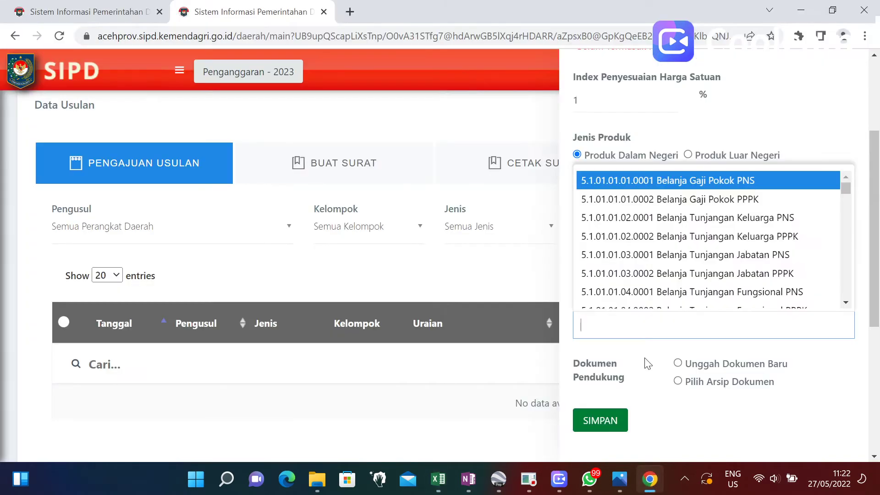
Search 'bib' and set Rekening to 5.1.02.01.01.0008 Belanja Bahan-Bahan/Bibit Tanaman.
{"action": "left_click", "coordinate": [627, 334]}
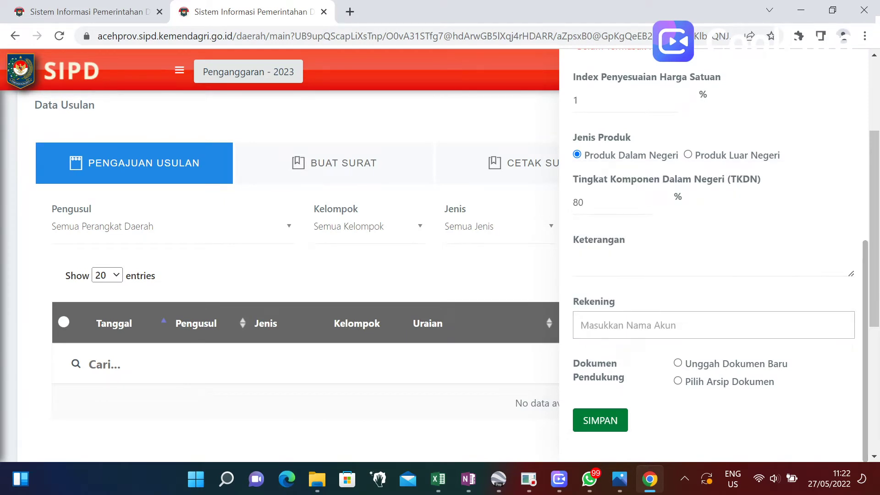
{"action": "left_click", "coordinate": [623, 335]}
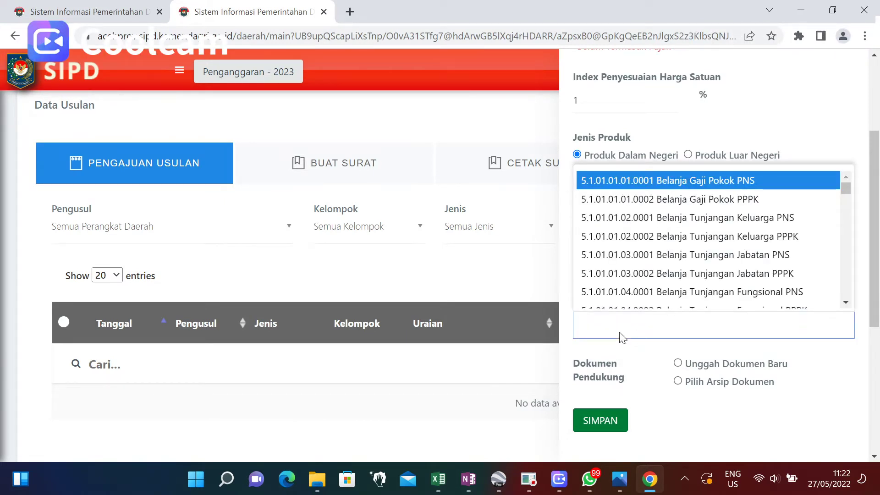
{"action": "type", "text": "bibi"}
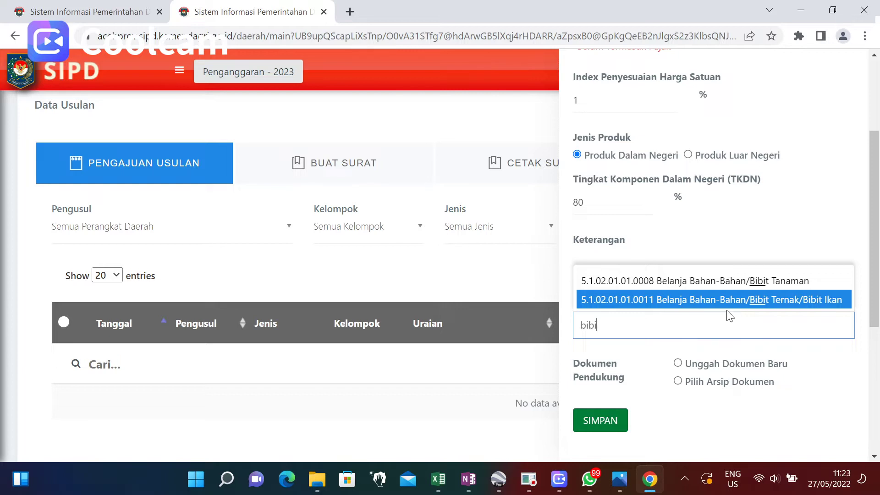
{"action": "left_click", "coordinate": [680, 327]}
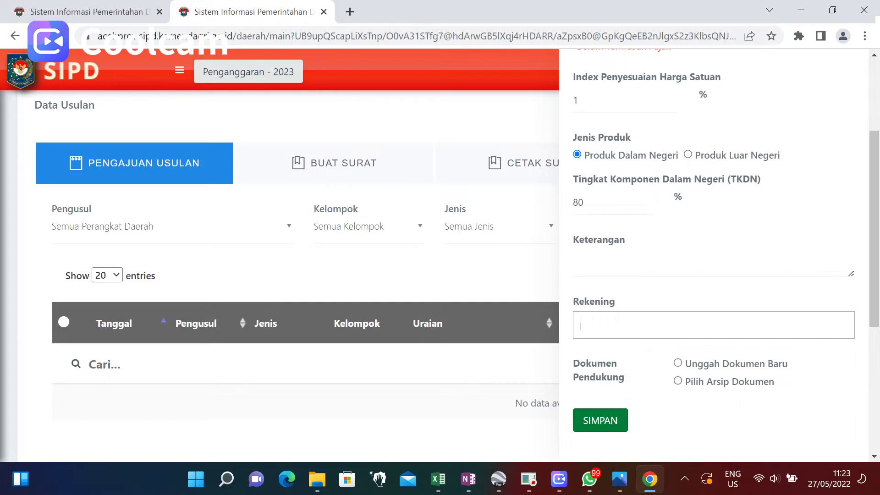
{"action": "type", "text": "diserah"}
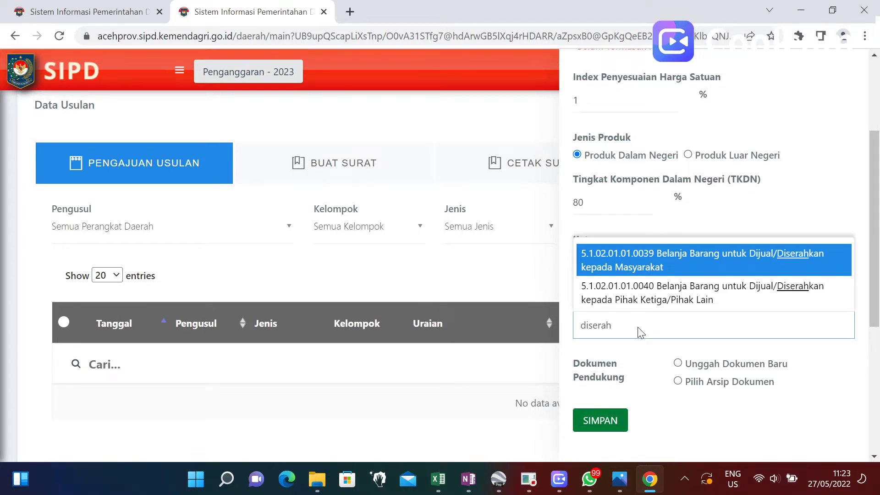
{"action": "left_click", "coordinate": [624, 327]}
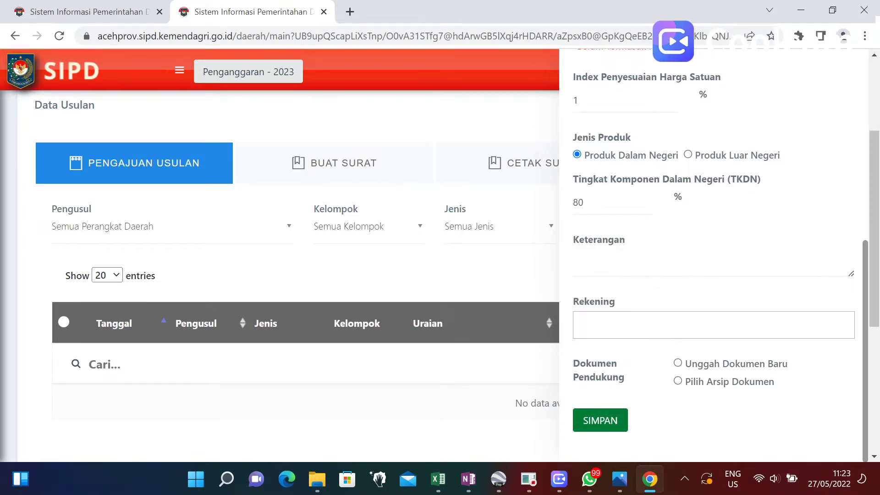
{"action": "left_click", "coordinate": [629, 328]}
{"action": "type", "text": "bi"}
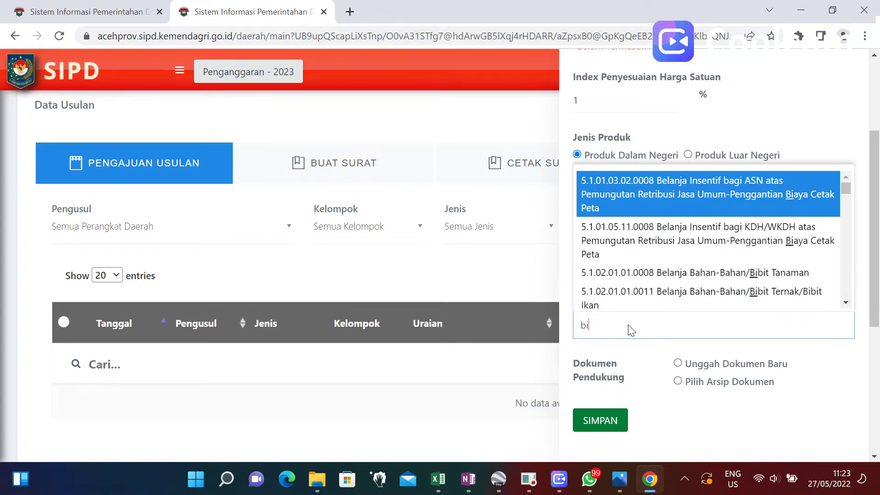
{"action": "type", "text": "b"}
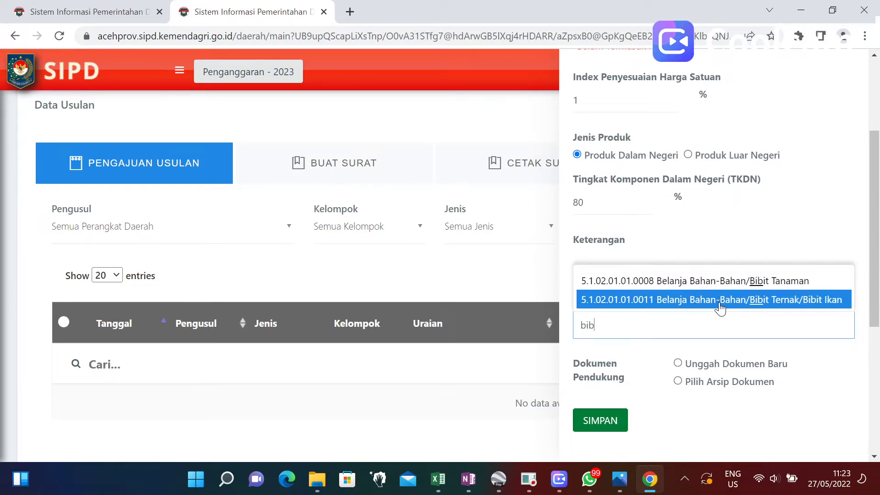
{"action": "left_click", "coordinate": [740, 287]}
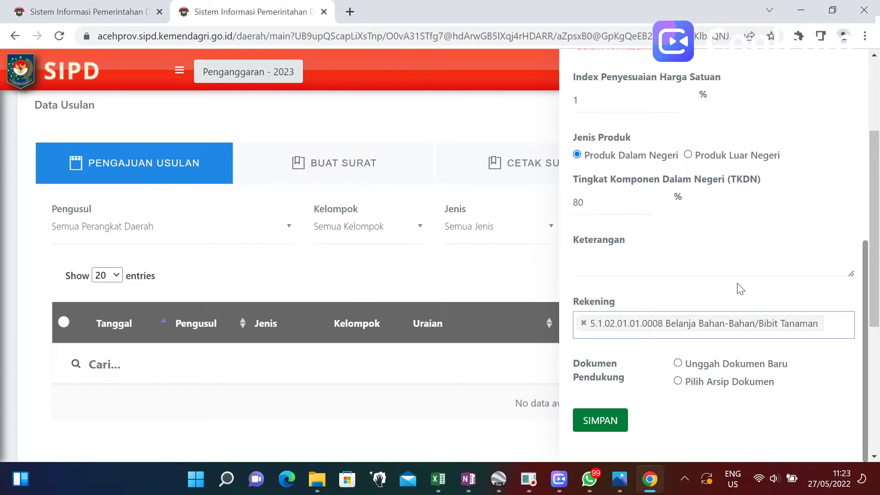
Save the usulan form with SIMPAN.
{"action": "scroll", "coordinate": [732, 330], "scroll_direction": "down", "scroll_amount": 1}
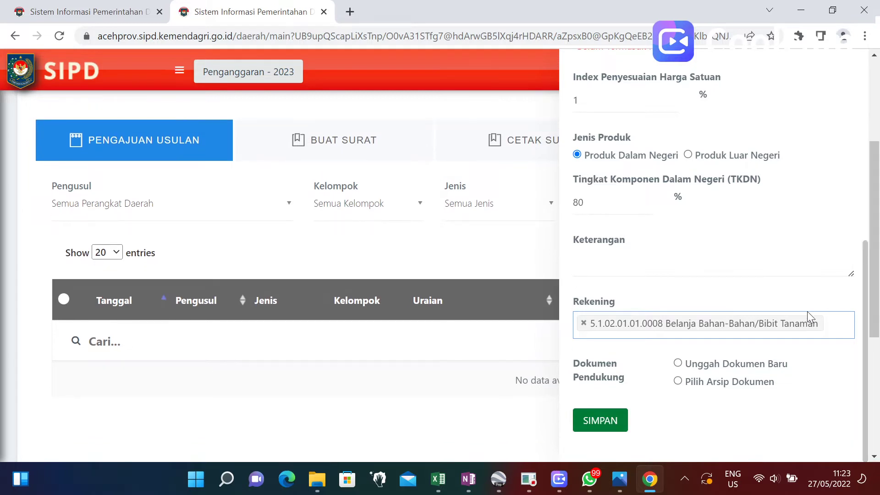
{"action": "left_click", "coordinate": [600, 426]}
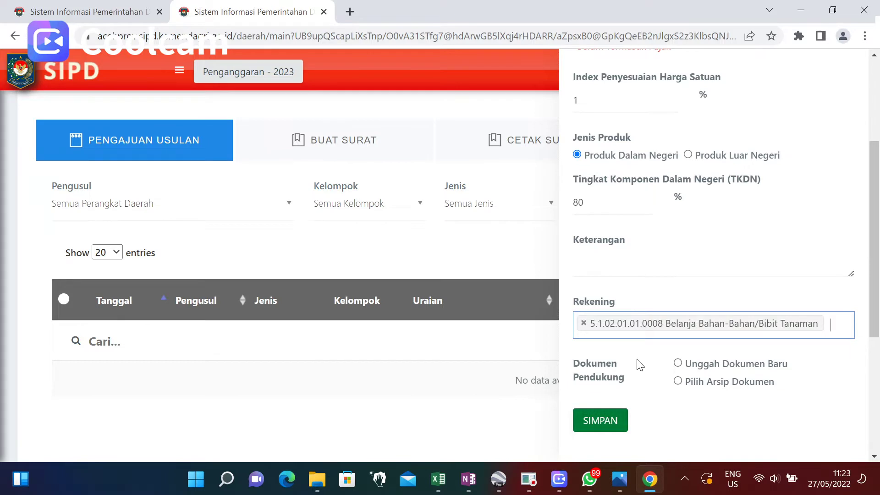
{"action": "scroll", "coordinate": [714, 257], "scroll_direction": "up", "scroll_amount": 4}
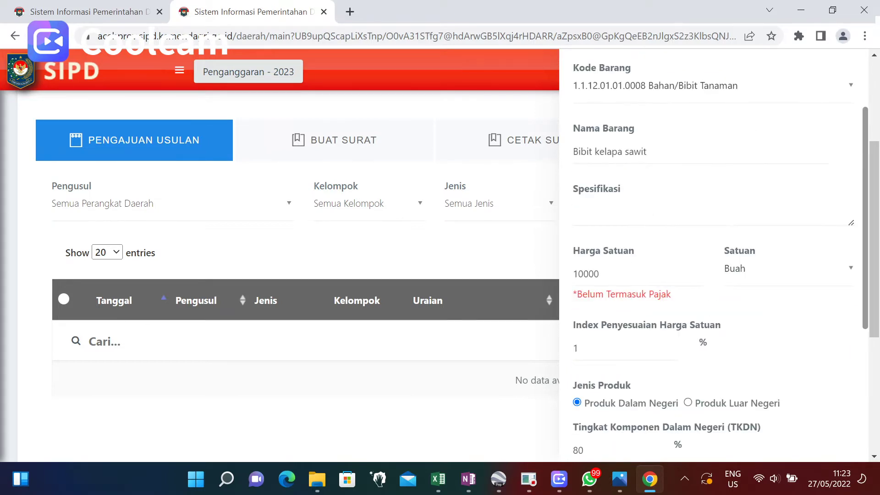
{"action": "scroll", "coordinate": [608, 225], "scroll_direction": "down", "scroll_amount": 5}
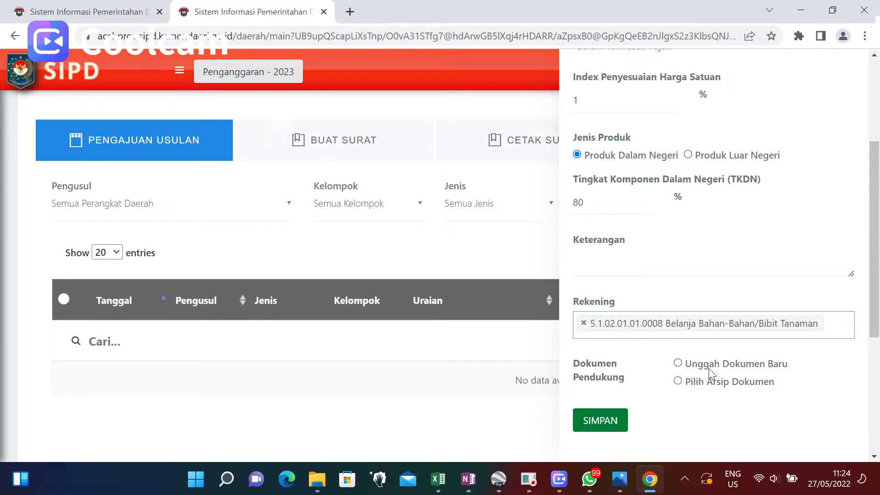
Choose Unggah Dokumen Baru and set the first Jenis Dokumen to Survei Pasar.
{"action": "left_click", "coordinate": [678, 364]}
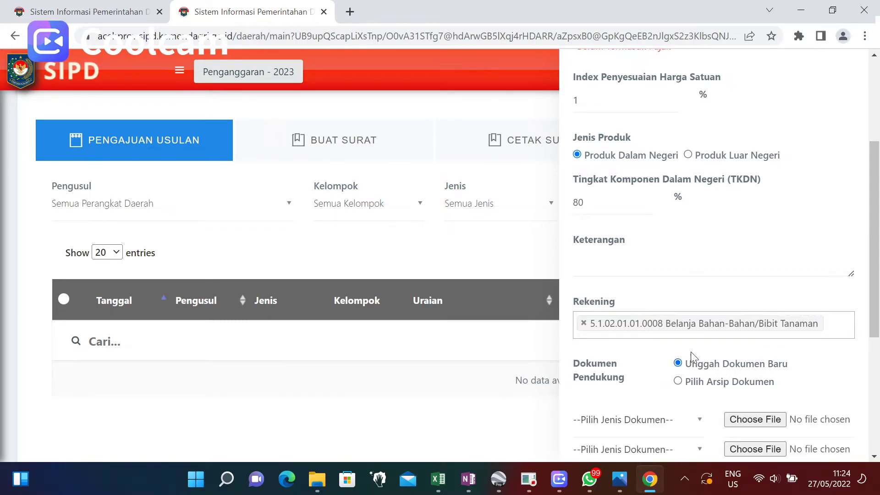
{"action": "scroll", "coordinate": [695, 355], "scroll_direction": "down", "scroll_amount": 2}
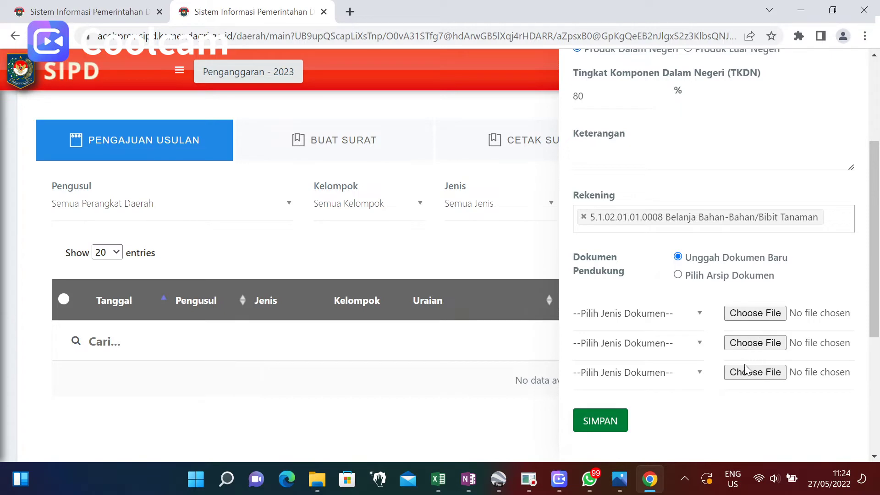
{"action": "left_click", "coordinate": [697, 316]}
{"action": "left_click_drag", "start_coordinate": [697, 255], "coordinate": [700, 199]}
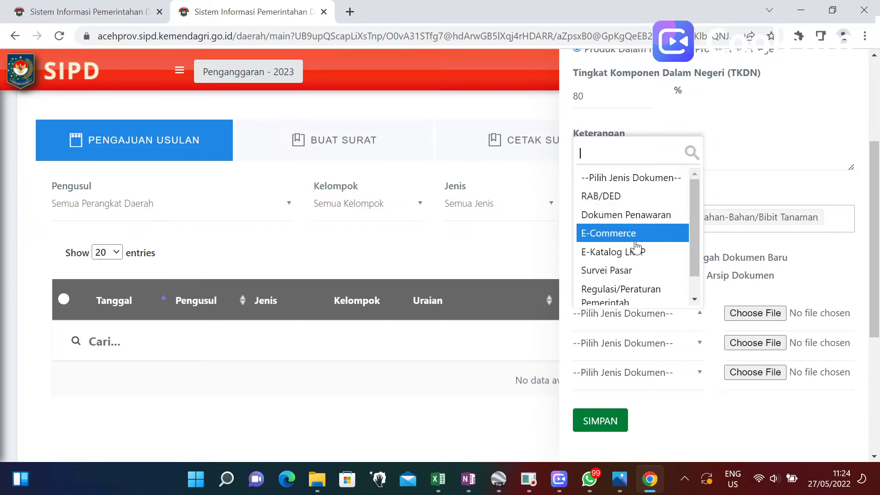
{"action": "left_click_drag", "start_coordinate": [695, 239], "coordinate": [697, 260]}
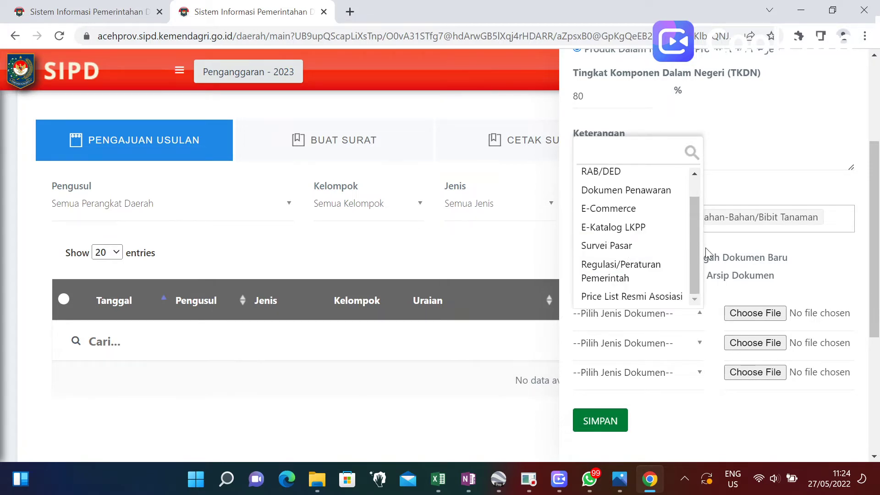
{"action": "left_click", "coordinate": [708, 246]}
{"action": "left_click", "coordinate": [692, 314]}
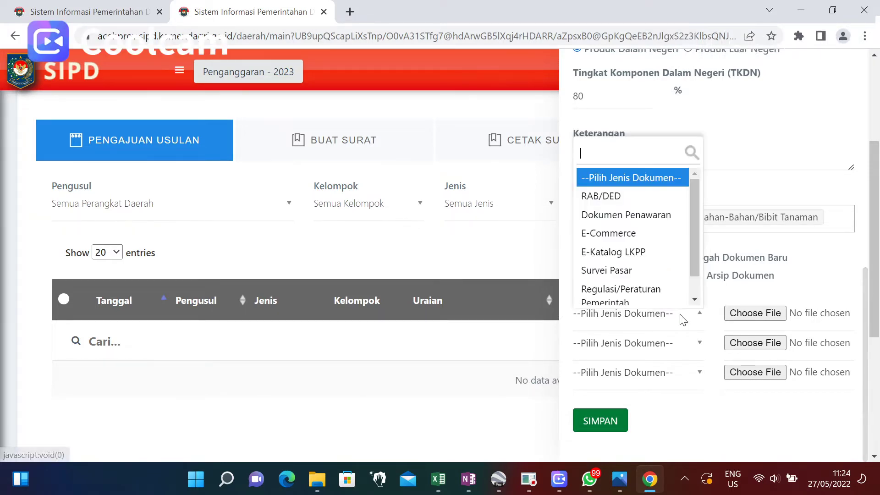
{"action": "left_click_drag", "start_coordinate": [694, 268], "coordinate": [694, 290]}
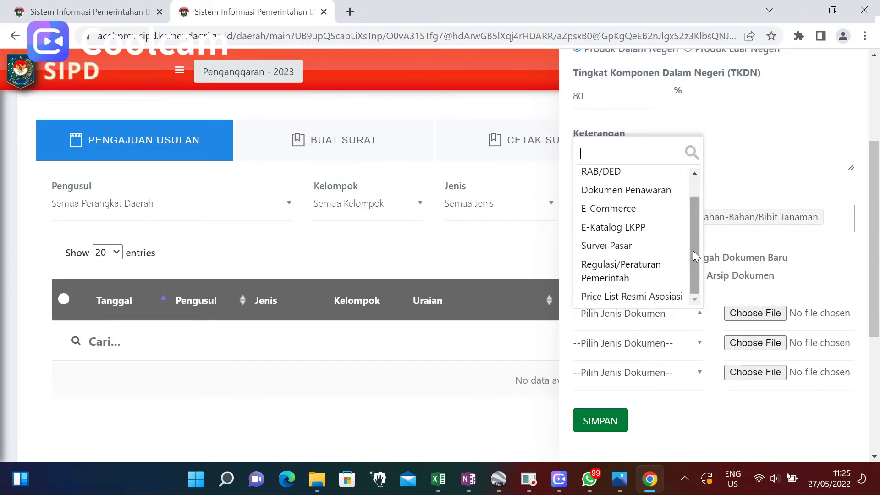
{"action": "left_click", "coordinate": [642, 256]}
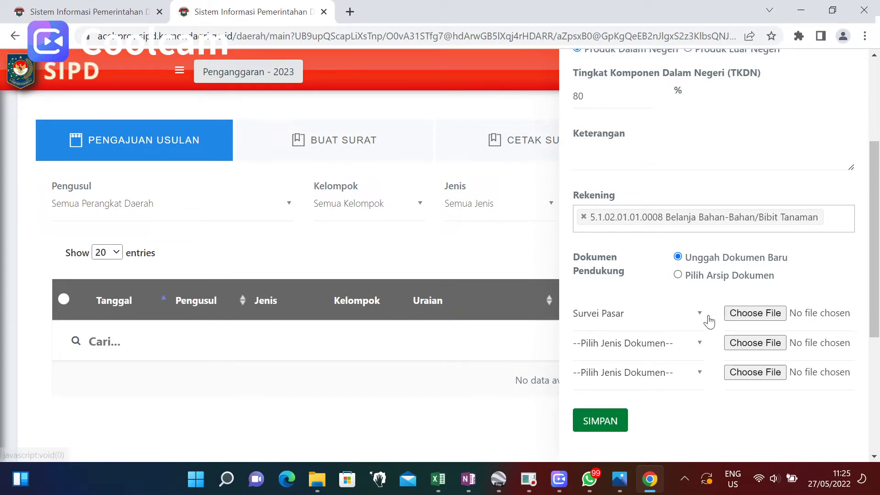
Attach GUBERNUR ACEH.pdf to the first Survei Pasar document row.
{"action": "left_click", "coordinate": [756, 313]}
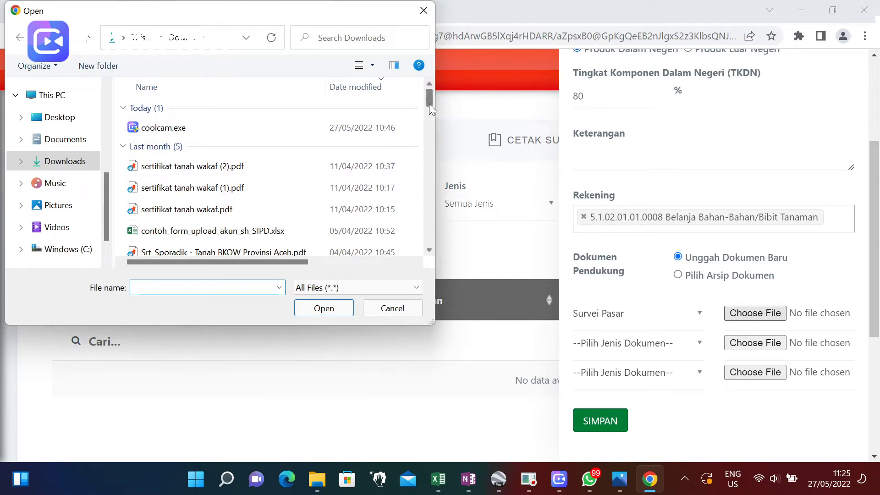
{"action": "left_click_drag", "start_coordinate": [429, 103], "coordinate": [423, 174]}
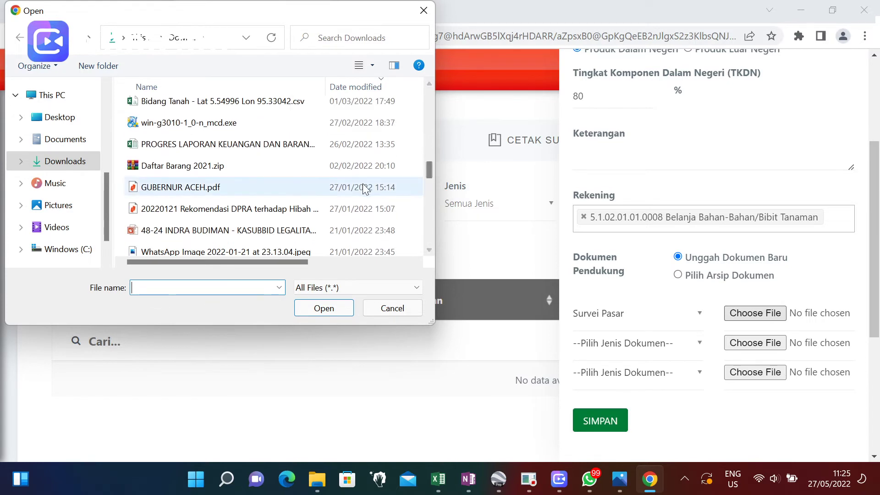
{"action": "left_click", "coordinate": [254, 190]}
{"action": "left_click", "coordinate": [316, 307]}
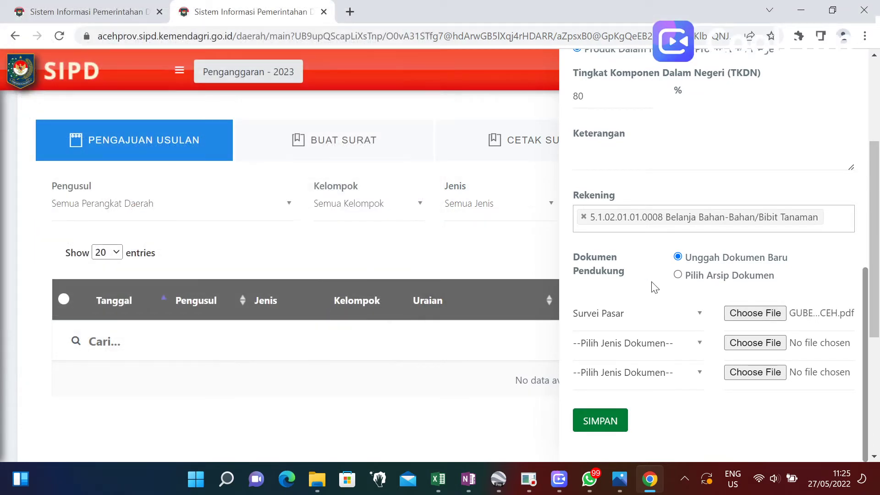
Set the second document row to Survei Pasar and attach GUBERNUR ACEH.pdf.
{"action": "left_click", "coordinate": [695, 347]}
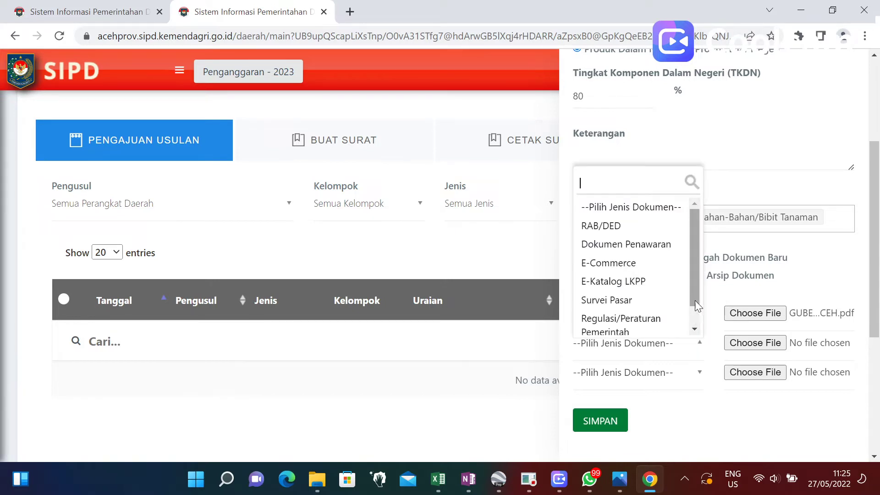
{"action": "left_click", "coordinate": [667, 301]}
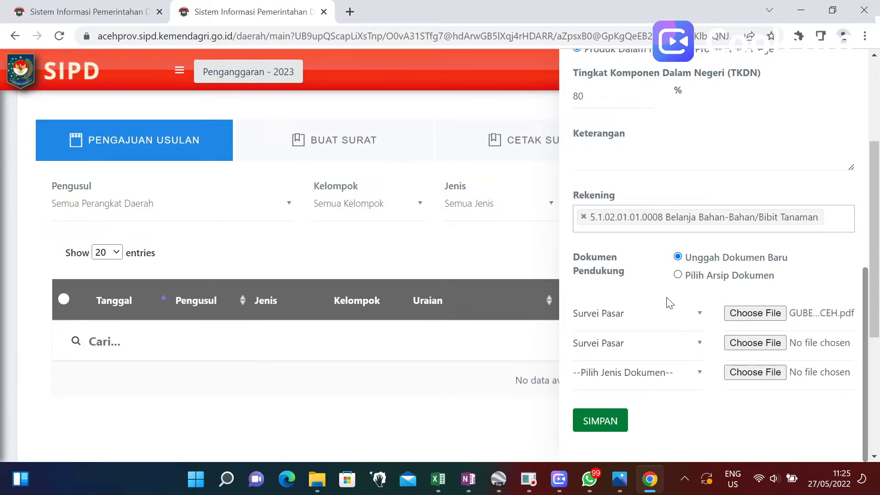
{"action": "left_click", "coordinate": [750, 342]}
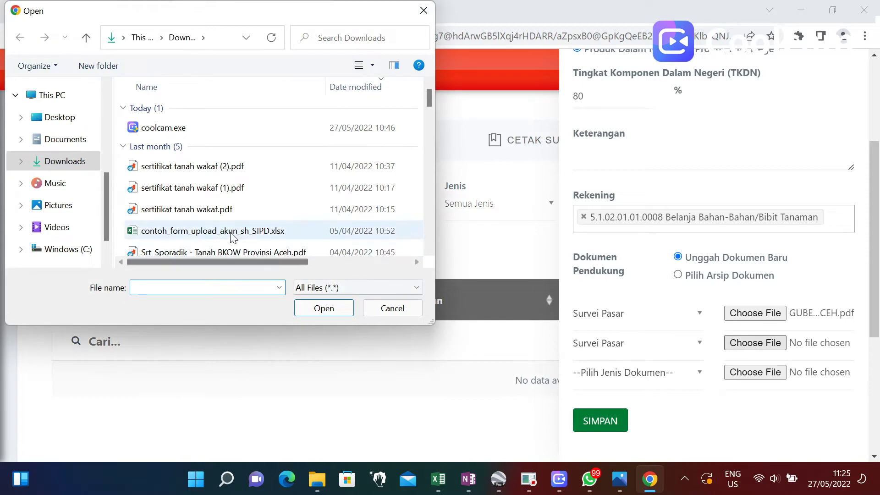
{"action": "scroll", "coordinate": [210, 238], "scroll_direction": "down", "scroll_amount": 10}
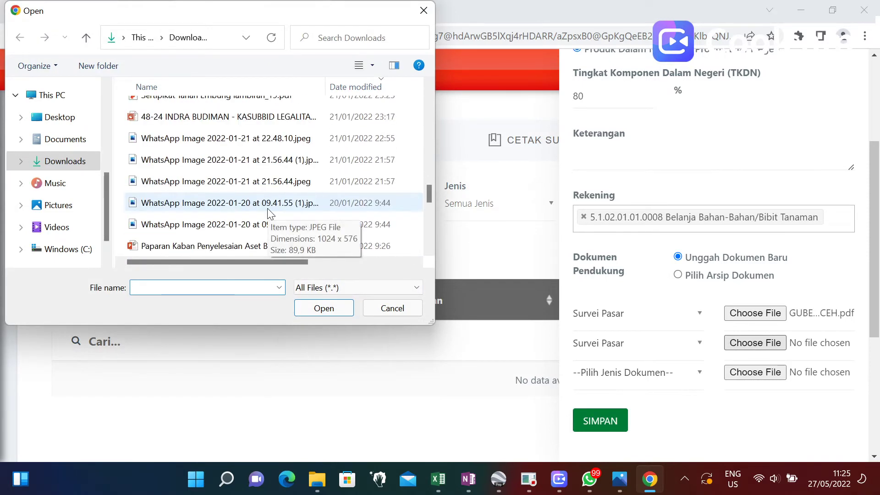
{"action": "scroll", "coordinate": [270, 214], "scroll_direction": "down", "scroll_amount": 2}
{"action": "scroll", "coordinate": [267, 214], "scroll_direction": "up", "scroll_amount": 5}
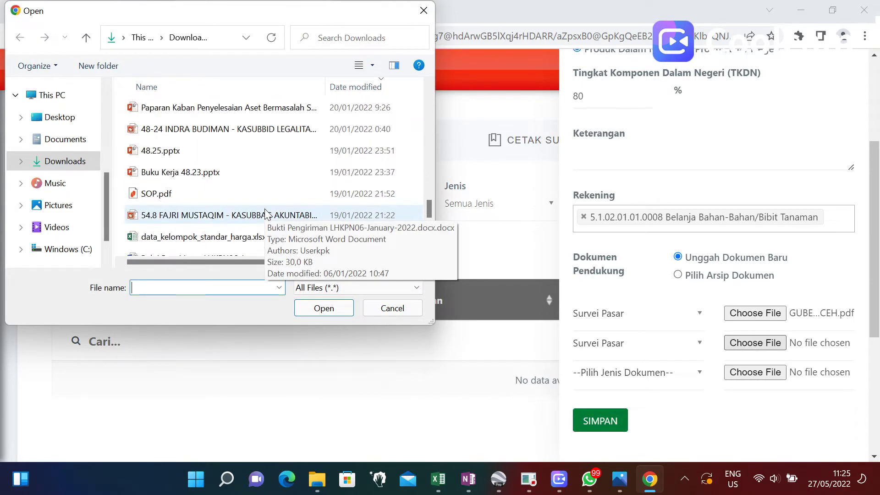
{"action": "scroll", "coordinate": [265, 212], "scroll_direction": "up", "scroll_amount": 1}
{"action": "left_click", "coordinate": [263, 212]}
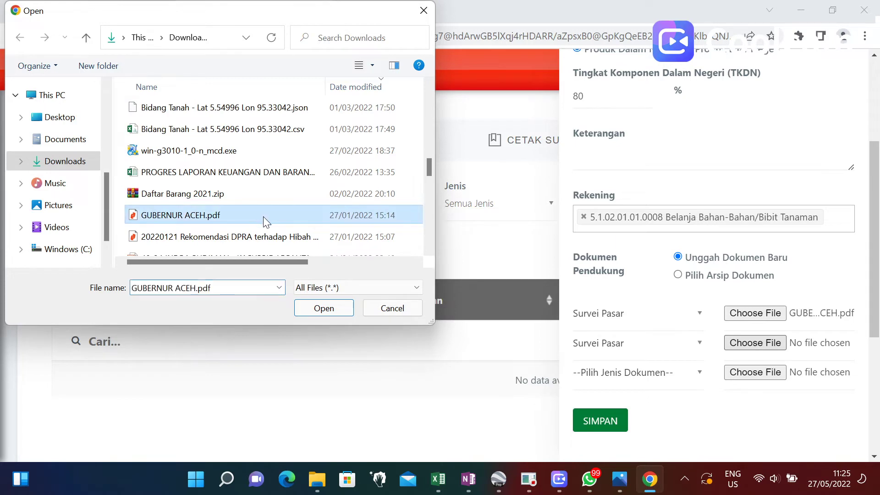
{"action": "left_click", "coordinate": [348, 308]}
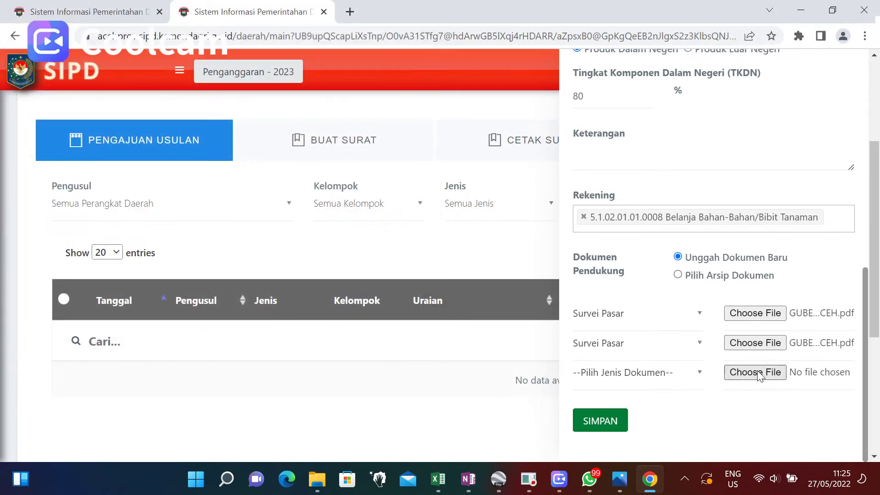
Set the third document row's type to Survei Pasar.
{"action": "left_click", "coordinate": [672, 372]}
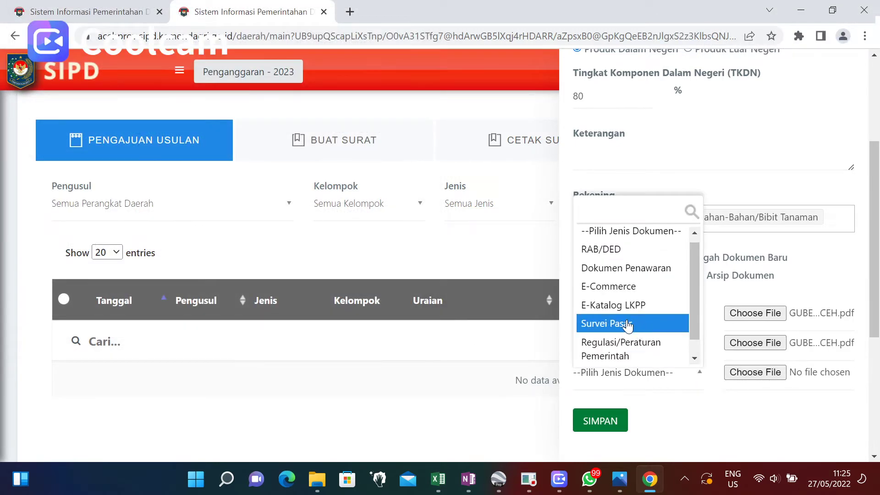
{"action": "left_click", "coordinate": [630, 323]}
{"action": "left_click", "coordinate": [758, 378]}
Attach GUBERNUR ACEH.pdf to the third row, then save the usulan, confirming with Ya, Simpan!
{"action": "left_click", "coordinate": [322, 309]}
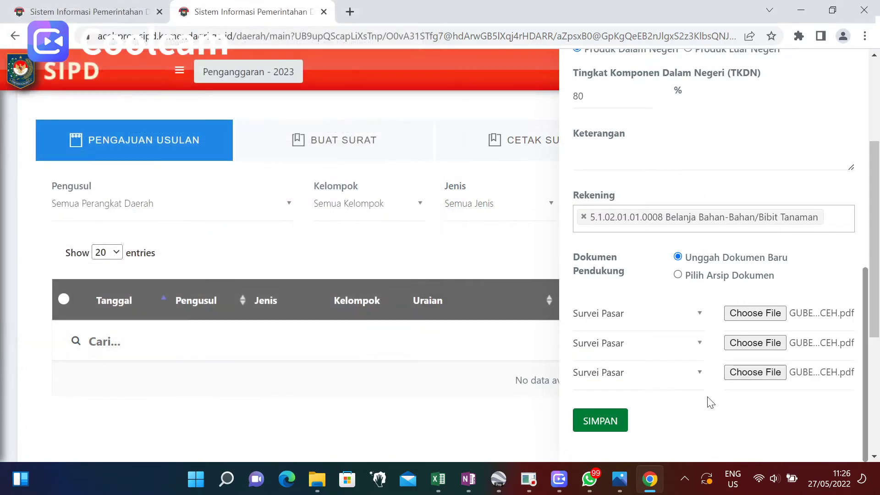
{"action": "left_click", "coordinate": [605, 425]}
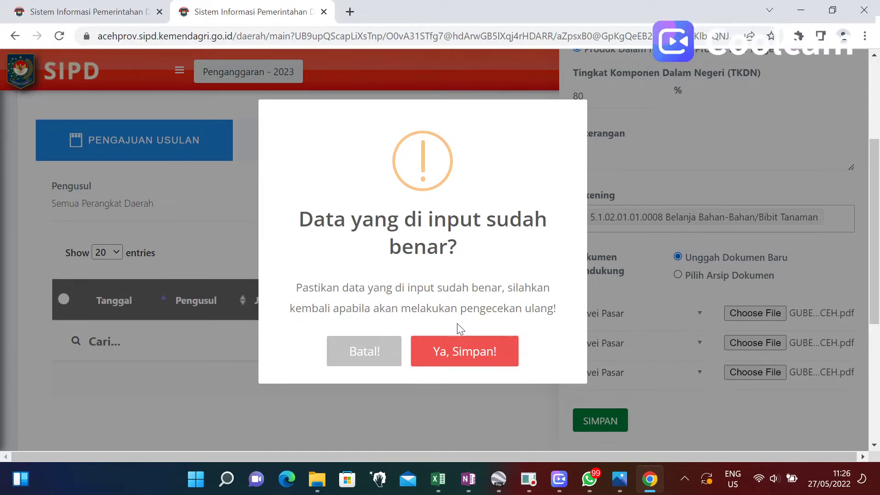
{"action": "left_click", "coordinate": [458, 351]}
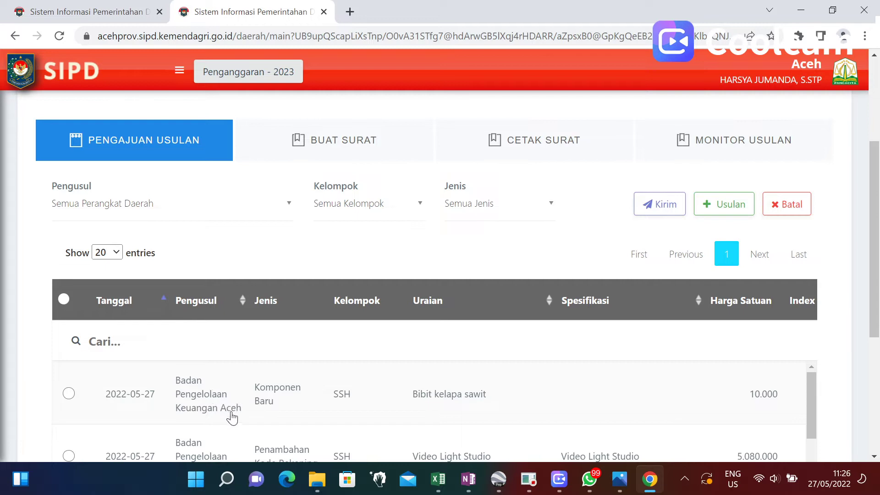
Mark the Bibit kelapa sawit usulan and send it with Kirim, confirming Ya, Lanjut!
{"action": "scroll", "coordinate": [672, 387], "scroll_direction": "down", "scroll_amount": 1}
{"action": "scroll", "coordinate": [672, 387], "scroll_direction": "up", "scroll_amount": 1}
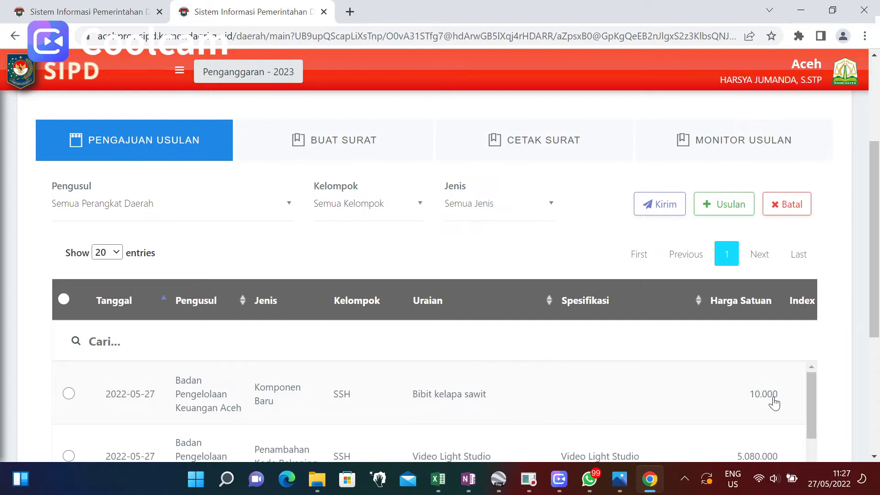
{"action": "scroll", "coordinate": [730, 390], "scroll_direction": "down", "scroll_amount": 2}
{"action": "scroll", "coordinate": [730, 390], "scroll_direction": "up", "scroll_amount": 3}
{"action": "scroll", "coordinate": [730, 390], "scroll_direction": "down", "scroll_amount": 3}
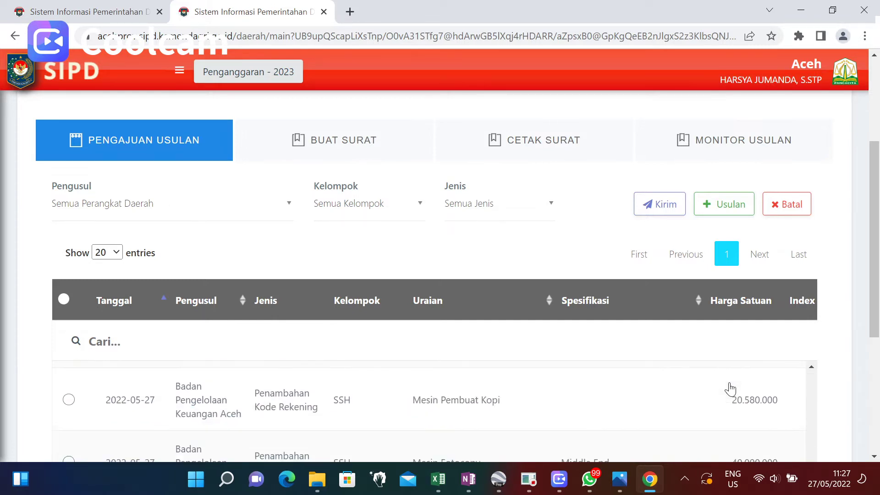
{"action": "scroll", "coordinate": [730, 389], "scroll_direction": "up", "scroll_amount": 4}
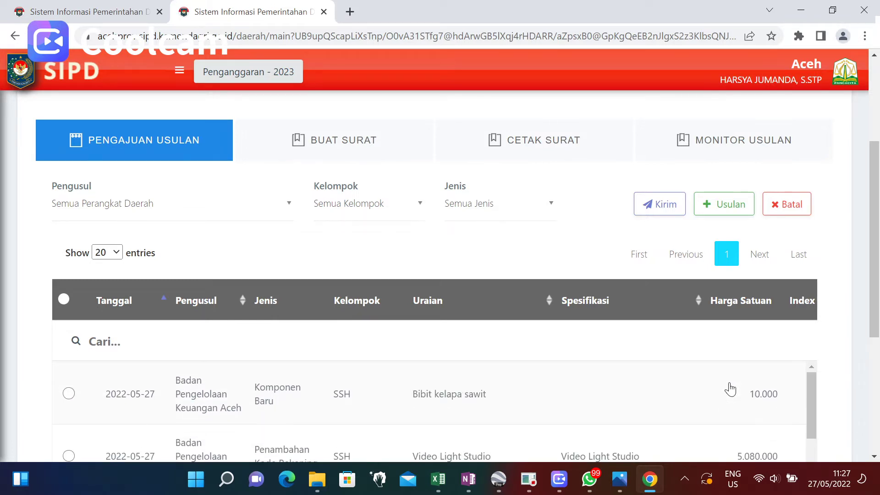
{"action": "left_click", "coordinate": [69, 397]}
{"action": "left_click", "coordinate": [664, 214]}
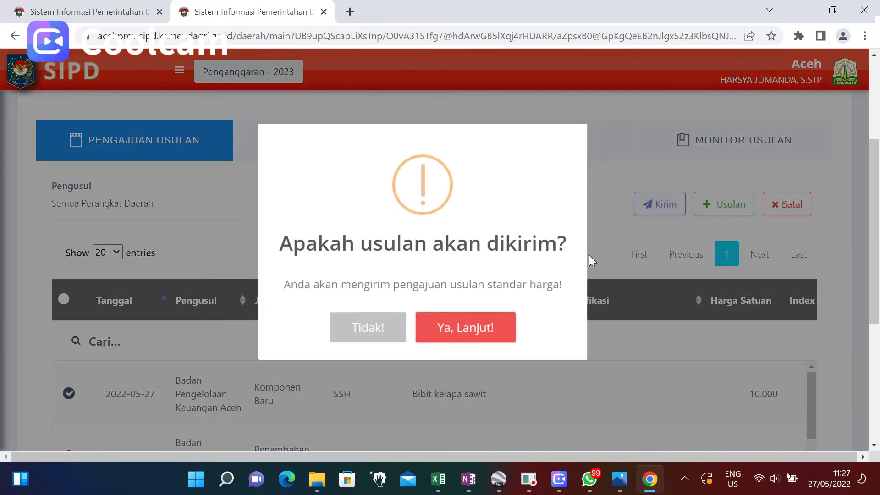
{"action": "left_click", "coordinate": [472, 335]}
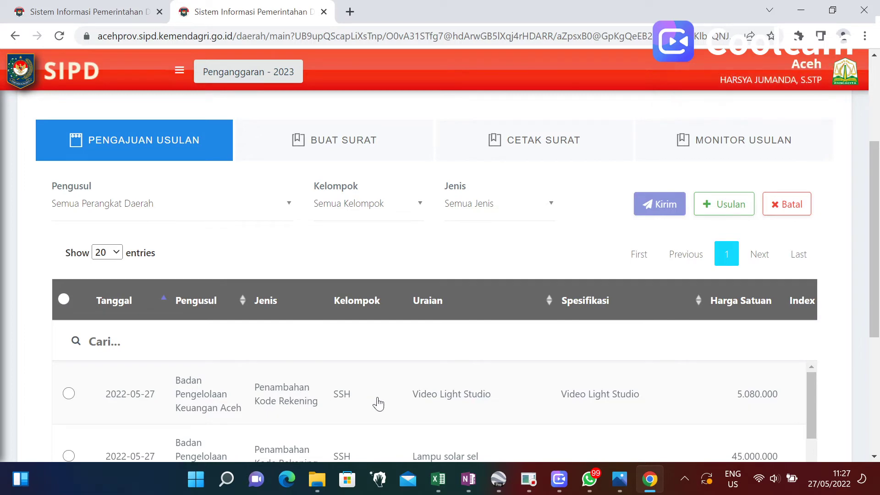
Open Monitor Usulan and highlight the Bibit kelapa sawit row showing Verifikasi Pengajuan Usulan.
{"action": "scroll", "coordinate": [483, 276], "scroll_direction": "up", "scroll_amount": 1}
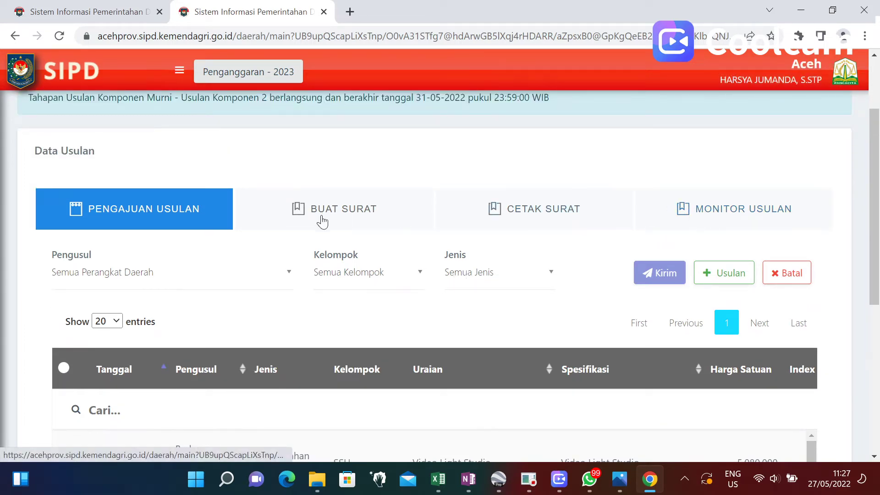
{"action": "scroll", "coordinate": [323, 219], "scroll_direction": "up", "scroll_amount": 2}
{"action": "scroll", "coordinate": [436, 212], "scroll_direction": "down", "scroll_amount": 3}
{"action": "scroll", "coordinate": [630, 265], "scroll_direction": "up", "scroll_amount": 2}
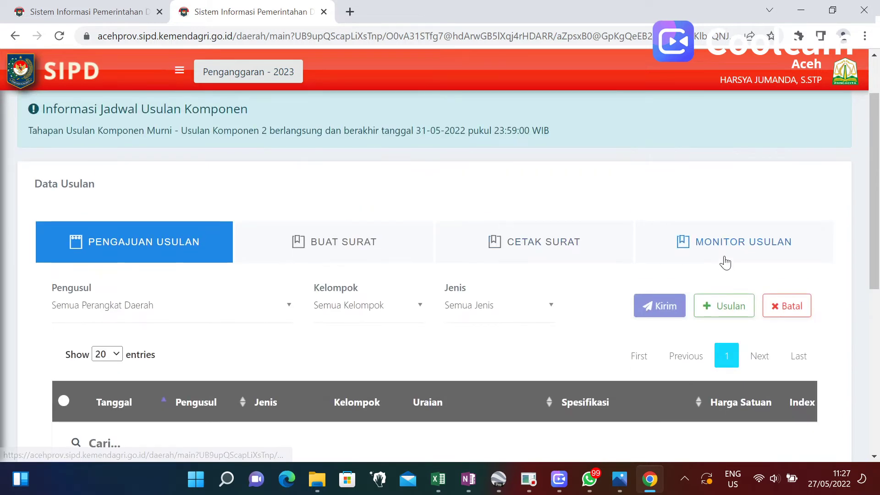
{"action": "left_click", "coordinate": [722, 258]}
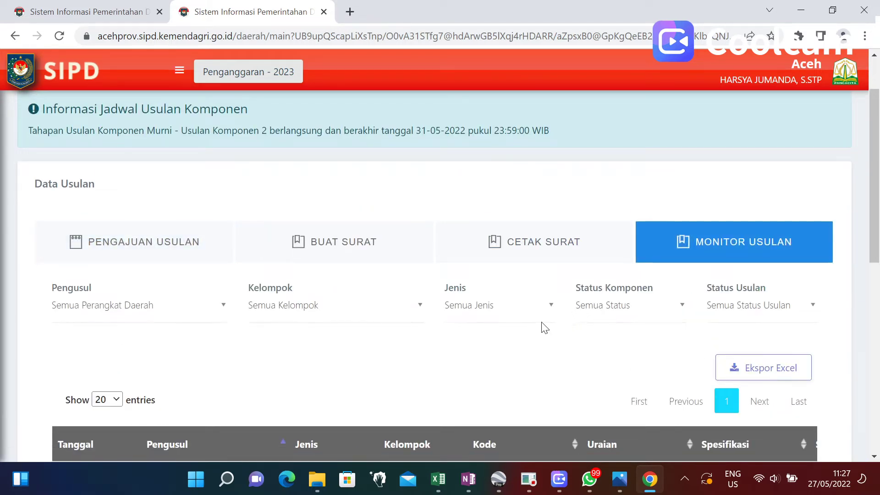
{"action": "scroll", "coordinate": [536, 324], "scroll_direction": "down", "scroll_amount": 5}
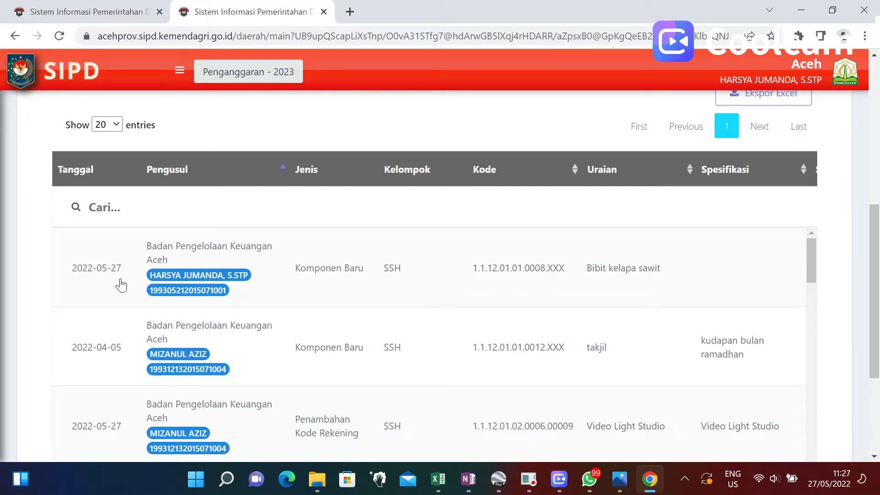
{"action": "left_click_drag", "start_coordinate": [122, 285], "coordinate": [578, 284]}
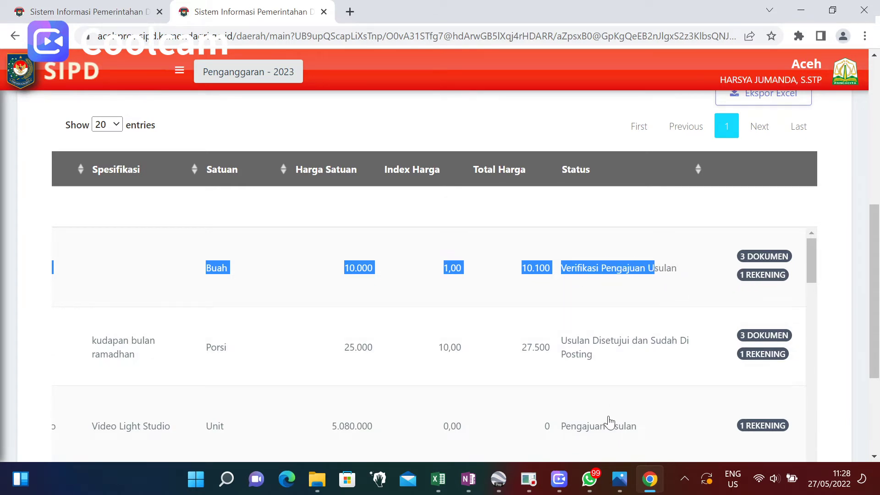
{"action": "mouse_move", "coordinate": [620, 485]}
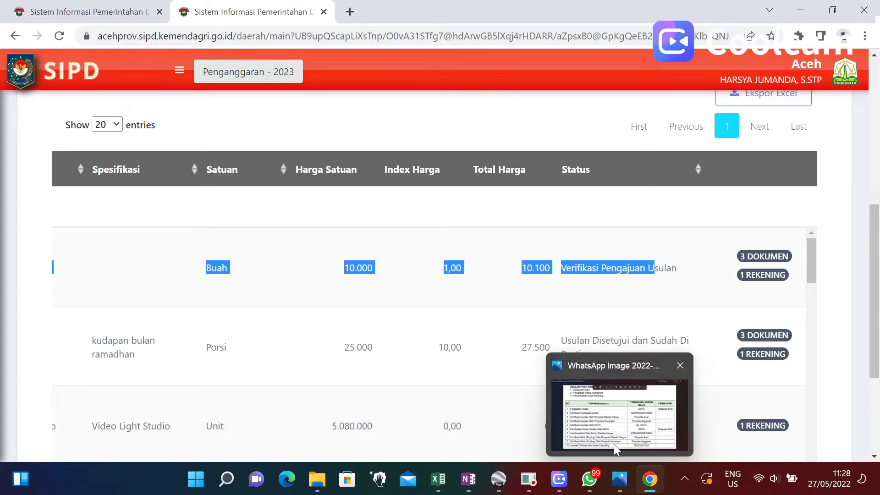
Bring the Photos image of the ten-stage usulan status table to the front.
{"action": "left_click", "coordinate": [620, 484]}
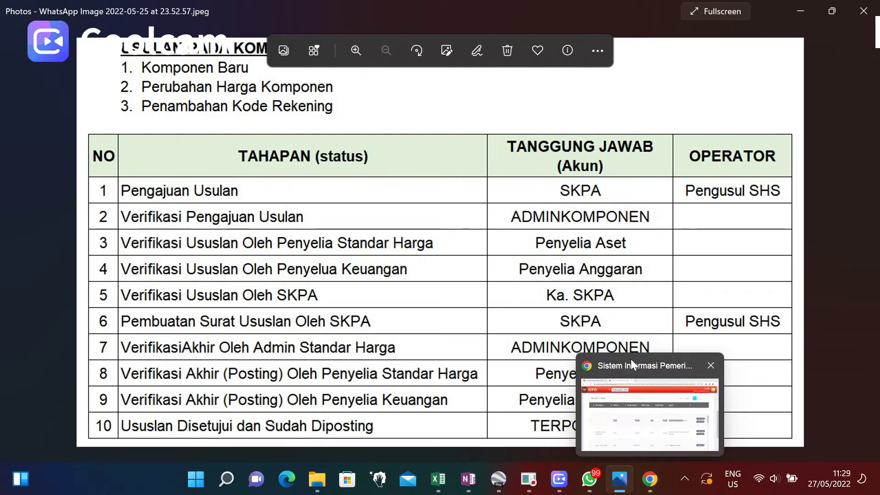
{"action": "mouse_move", "coordinate": [656, 485]}
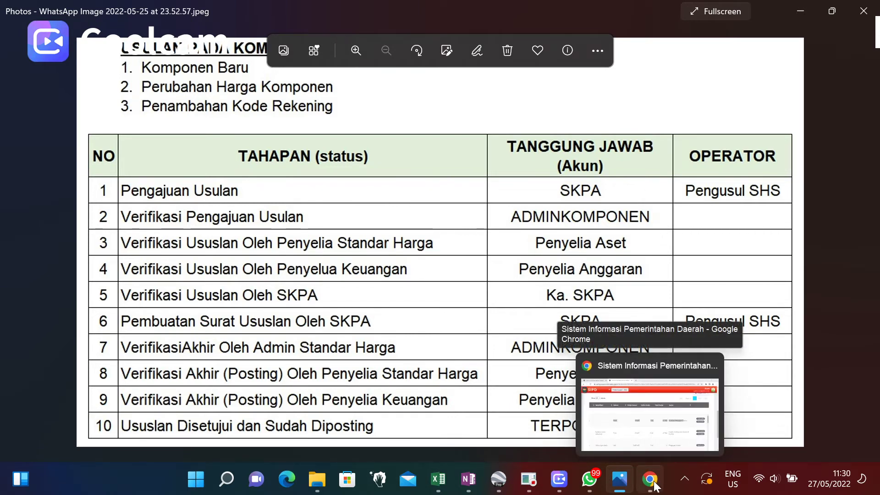
Compare SIPD's Data Usulan monitoring view with the Photos status image, ending back in SIPD.
{"action": "left_click", "coordinate": [655, 486]}
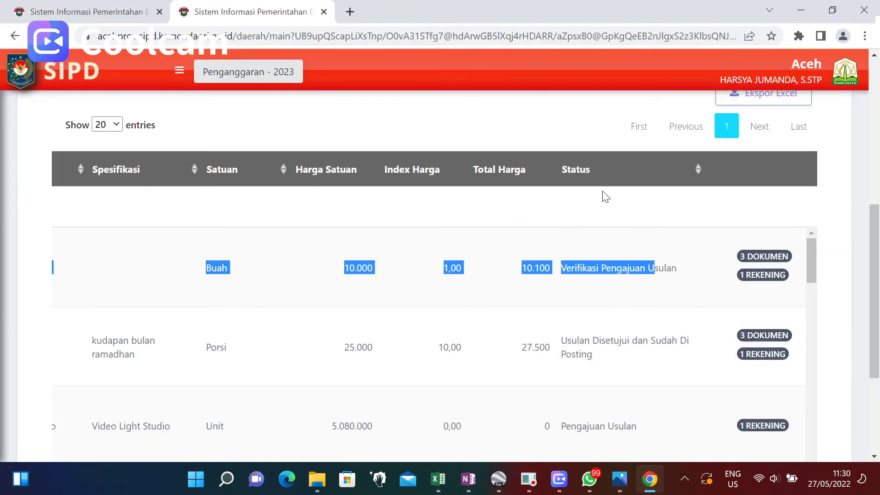
{"action": "scroll", "coordinate": [381, 220], "scroll_direction": "up", "scroll_amount": 6}
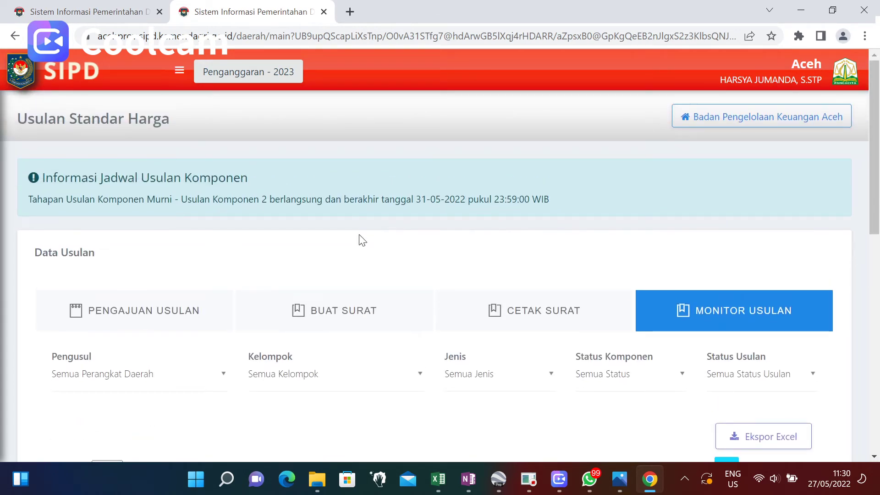
{"action": "scroll", "coordinate": [300, 288], "scroll_direction": "down", "scroll_amount": 3}
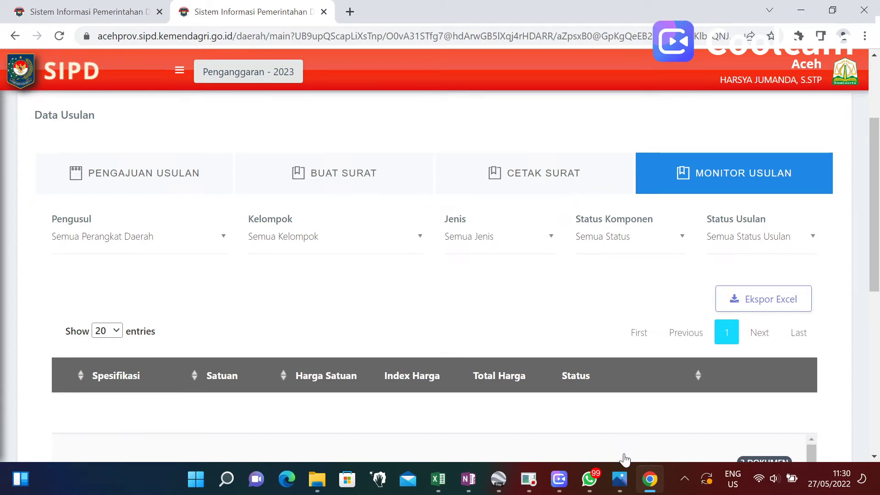
{"action": "left_click", "coordinate": [620, 479]}
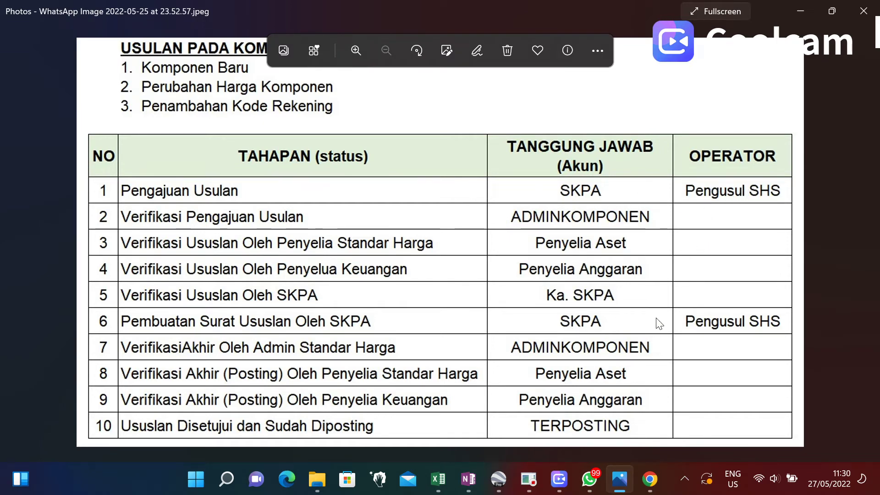
{"action": "left_click", "coordinate": [649, 479]}
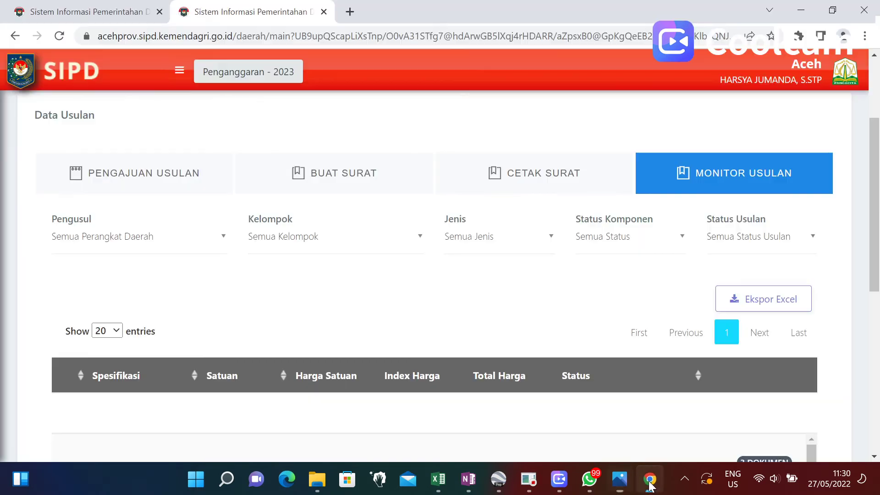
{"action": "scroll", "coordinate": [177, 243], "scroll_direction": "up", "scroll_amount": 1}
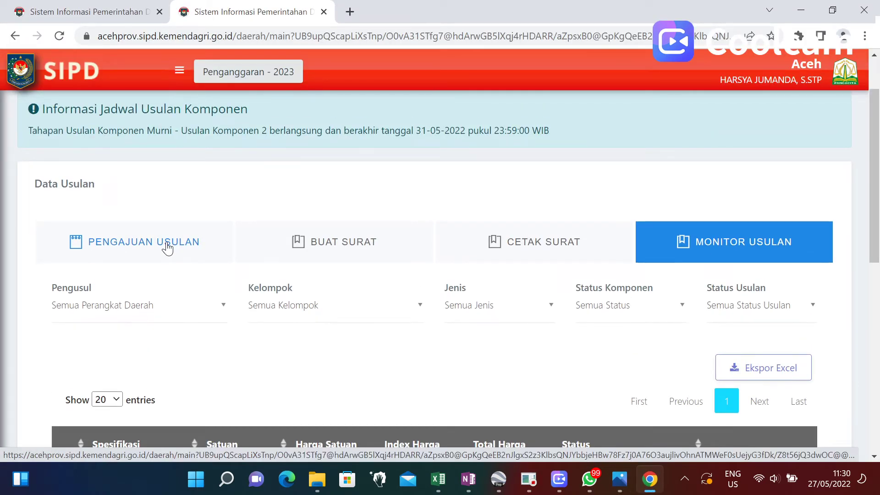
Check the usulan letter creation and printing lists, then bring up the stages image in Photos.
{"action": "left_click", "coordinate": [339, 250]}
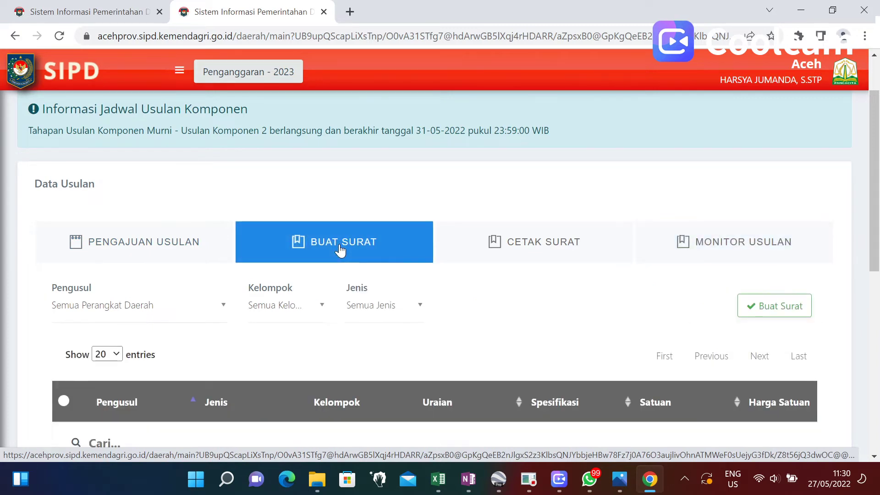
{"action": "scroll", "coordinate": [339, 251], "scroll_direction": "down", "scroll_amount": 3}
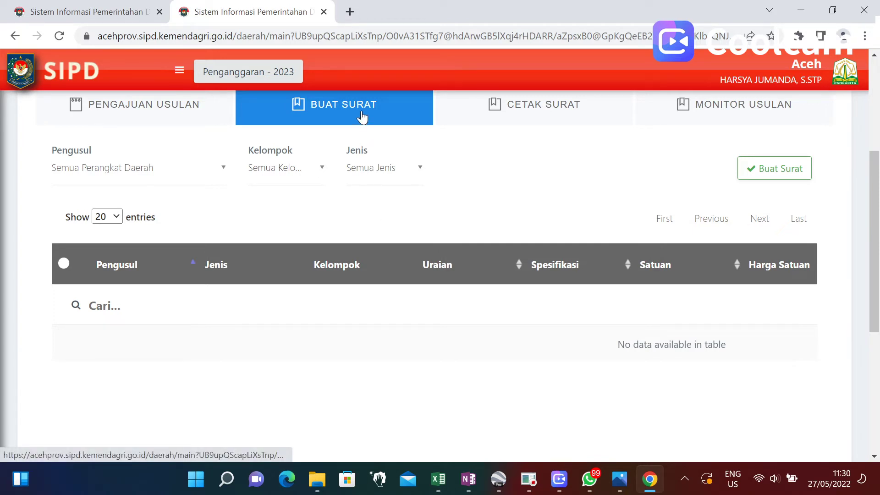
{"action": "left_click", "coordinate": [528, 109]}
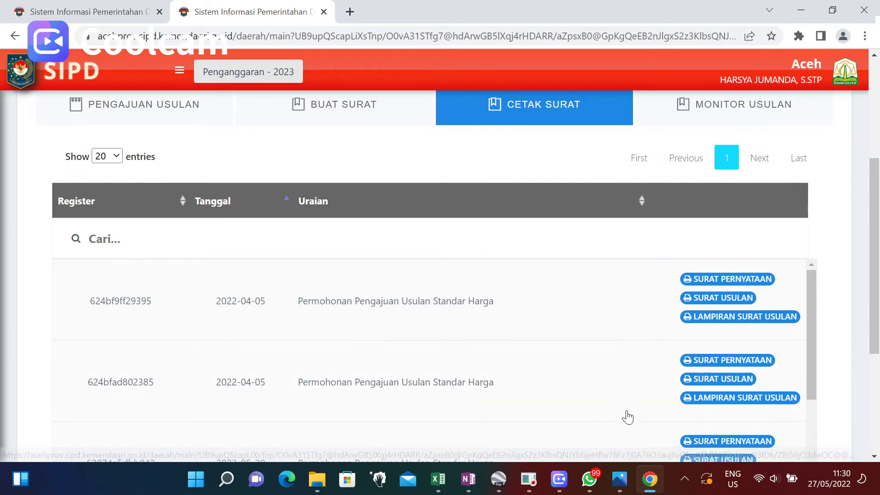
{"action": "left_click", "coordinate": [618, 481]}
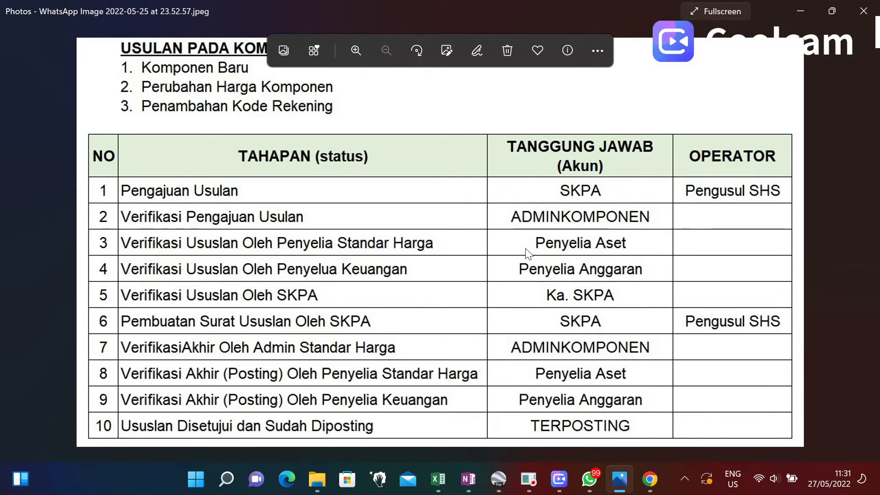
Back in SIPD, view the SSH component list under Referensi > Standar Harga.
{"action": "left_click", "coordinate": [641, 480]}
{"action": "scroll", "coordinate": [230, 188], "scroll_direction": "up", "scroll_amount": 5}
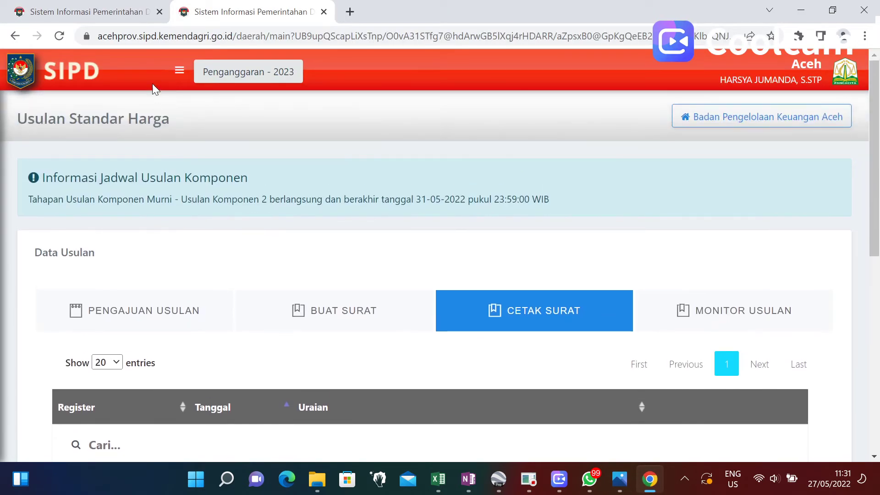
{"action": "left_click", "coordinate": [180, 70]}
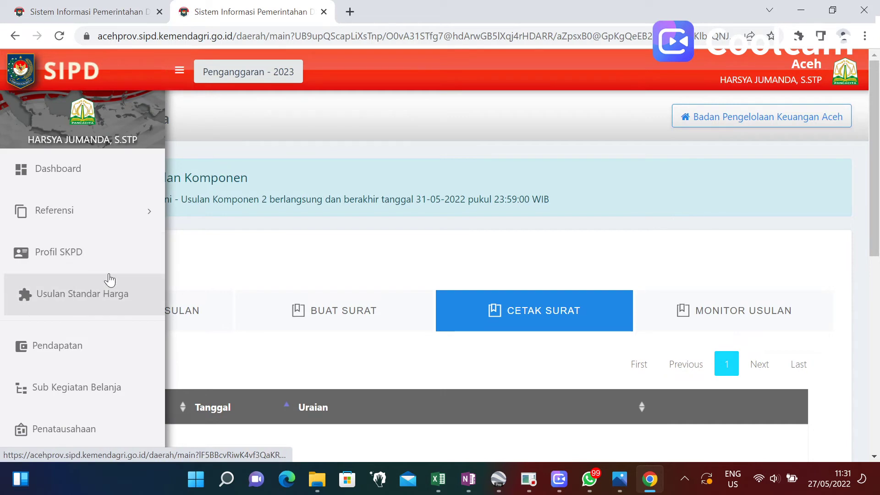
{"action": "left_click", "coordinate": [94, 214]}
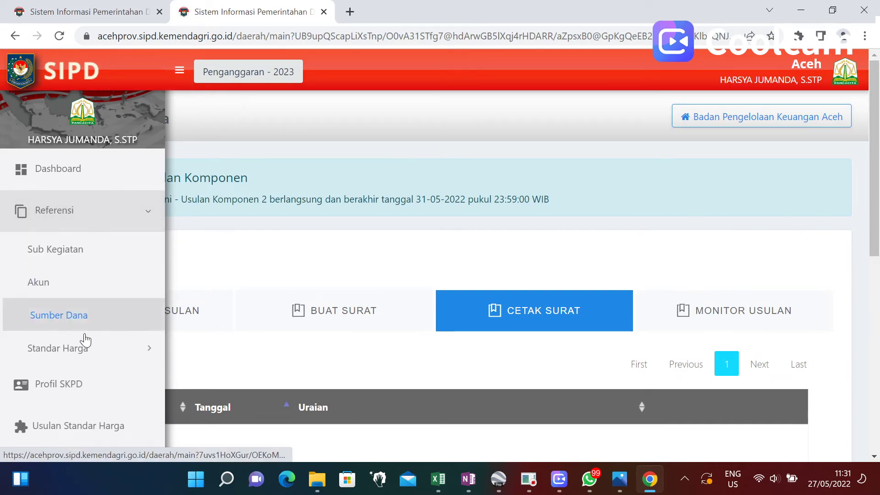
{"action": "left_click", "coordinate": [99, 355]}
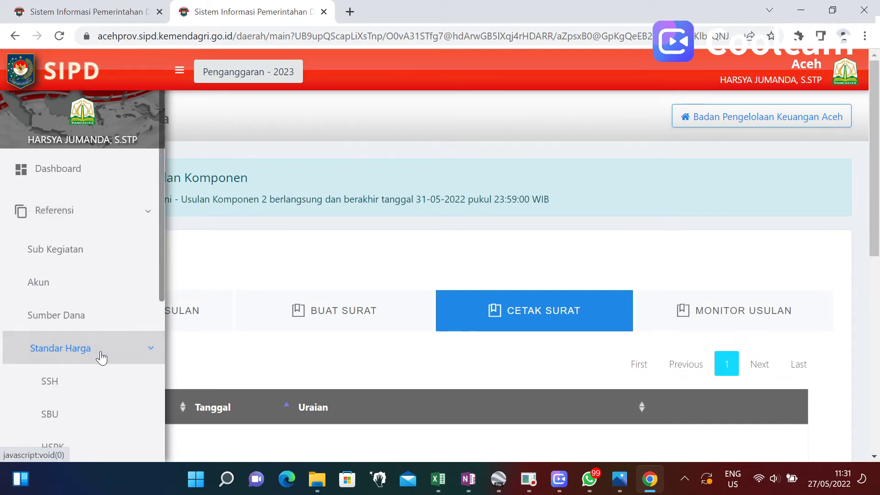
{"action": "scroll", "coordinate": [101, 358], "scroll_direction": "down", "scroll_amount": 3}
{"action": "left_click", "coordinate": [94, 263]}
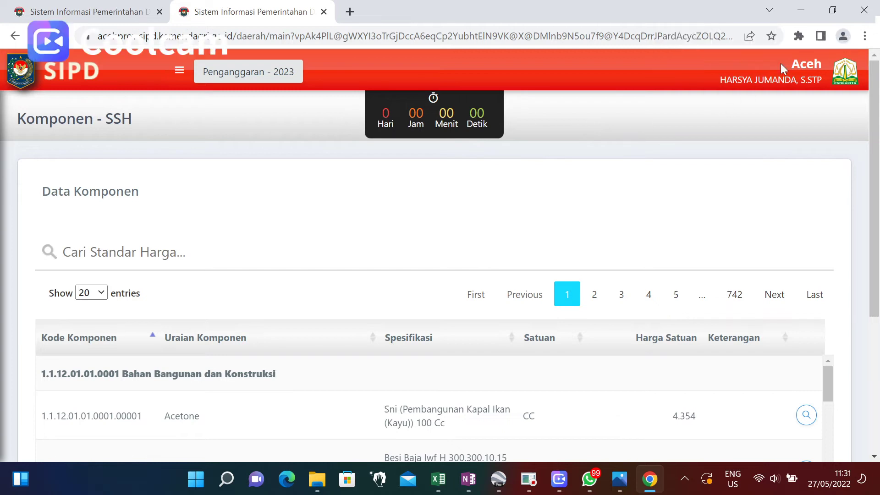
Return to the Usulan Standar Harga page via the sidebar.
{"action": "left_click", "coordinate": [179, 70]}
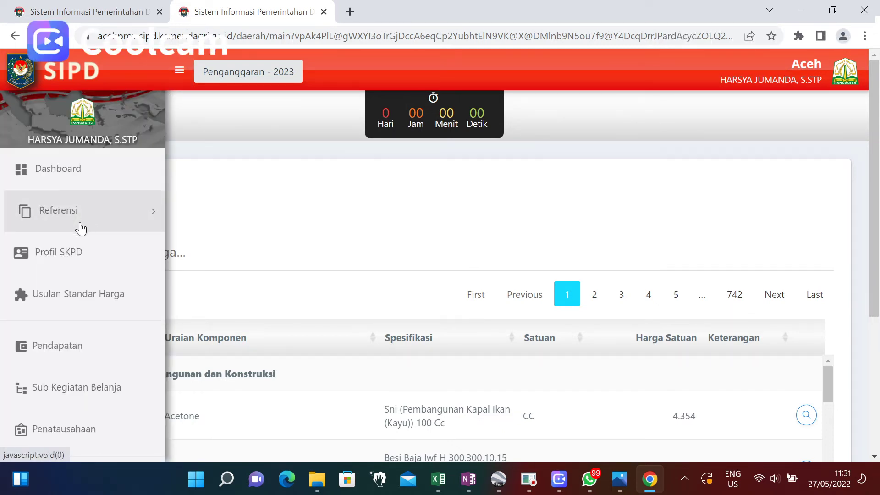
{"action": "left_click", "coordinate": [61, 301]}
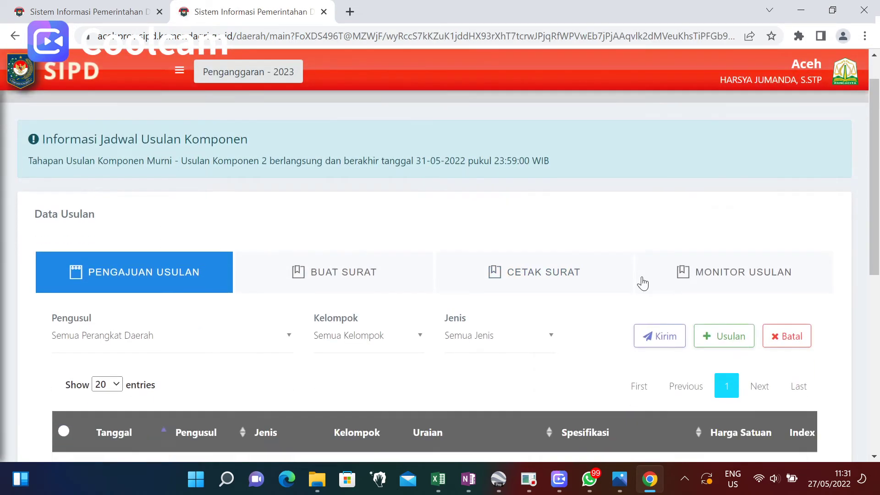
{"action": "scroll", "coordinate": [643, 284], "scroll_direction": "down", "scroll_amount": 3}
Start a new proposal with type Perubahan Harga and item group SSH.
{"action": "left_click", "coordinate": [733, 172]}
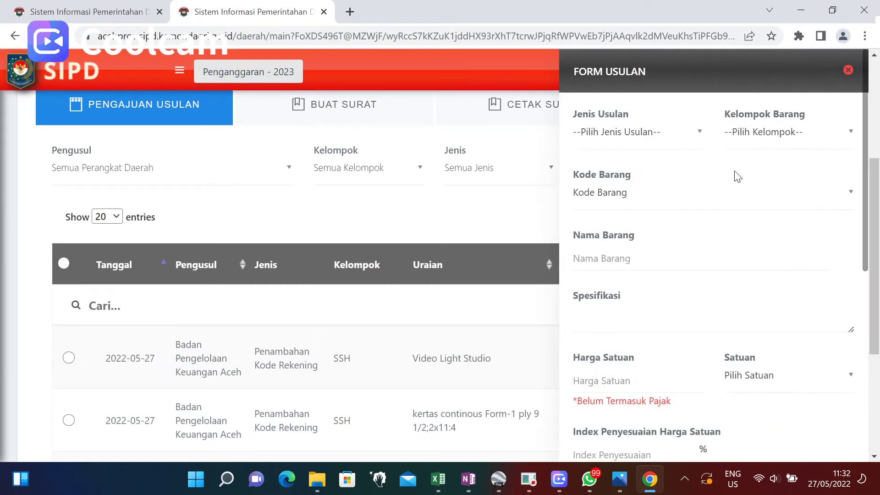
{"action": "left_click", "coordinate": [699, 140]}
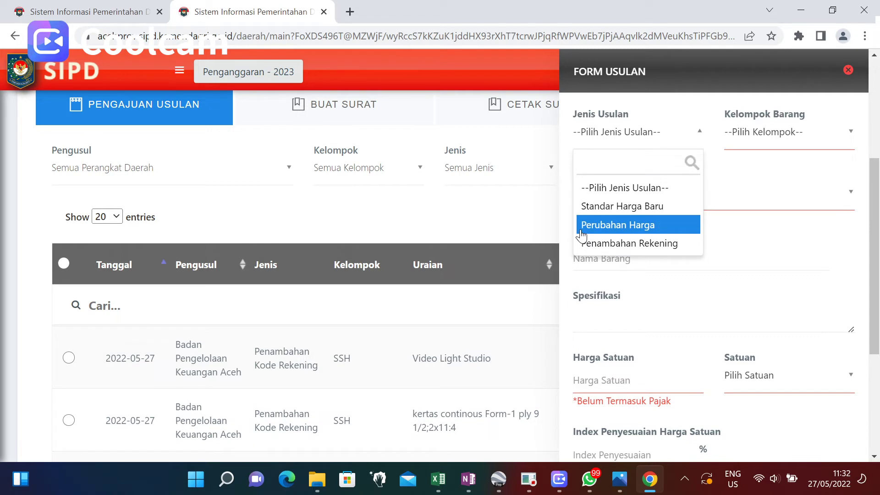
{"action": "left_click", "coordinate": [625, 232]}
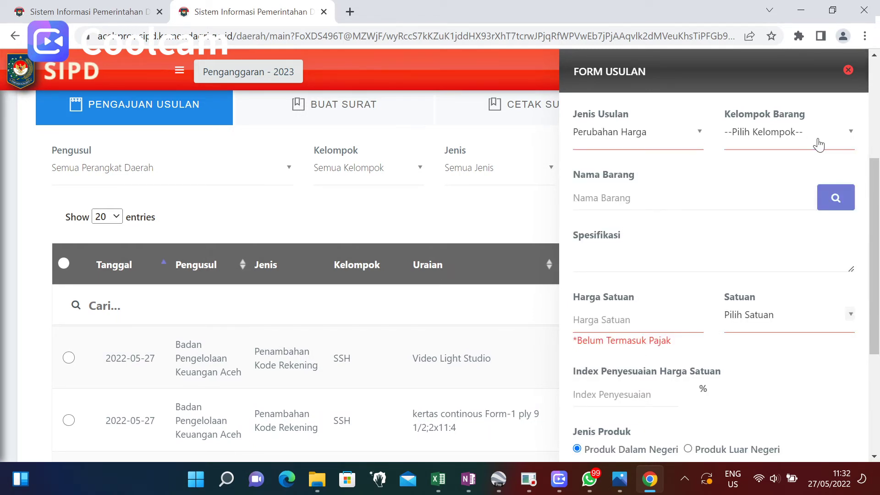
{"action": "left_click", "coordinate": [756, 140]}
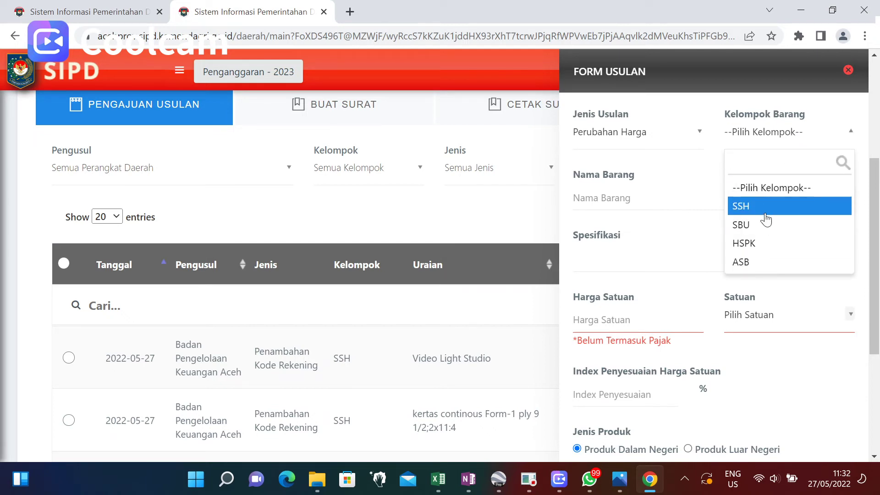
{"action": "left_click", "coordinate": [766, 210]}
Filter the Data Harga Satuan list by 'bib' and pick Alpukat/Persea americana at 14078 per Batang.
{"action": "left_click", "coordinate": [658, 198]}
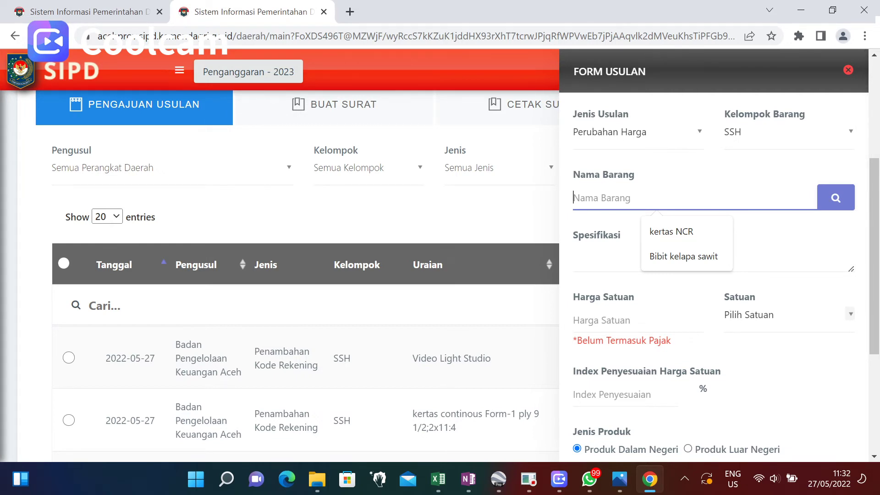
{"action": "left_click", "coordinate": [680, 256]}
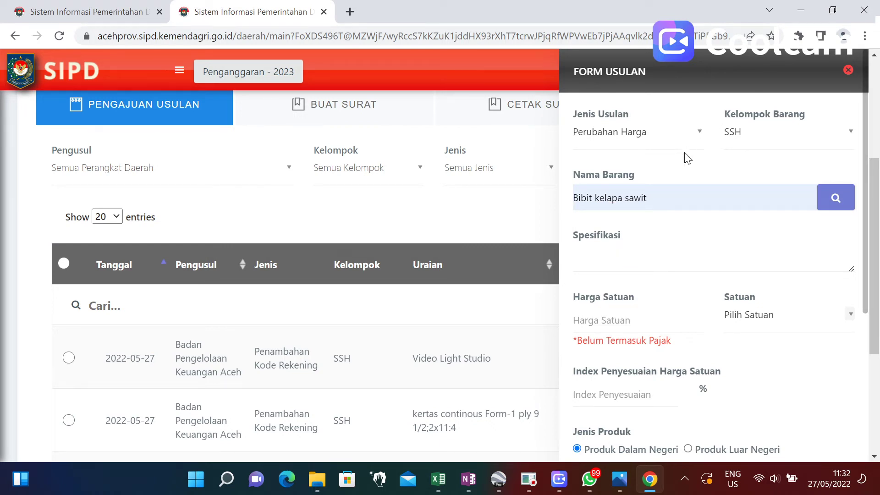
{"action": "left_click", "coordinate": [836, 198]}
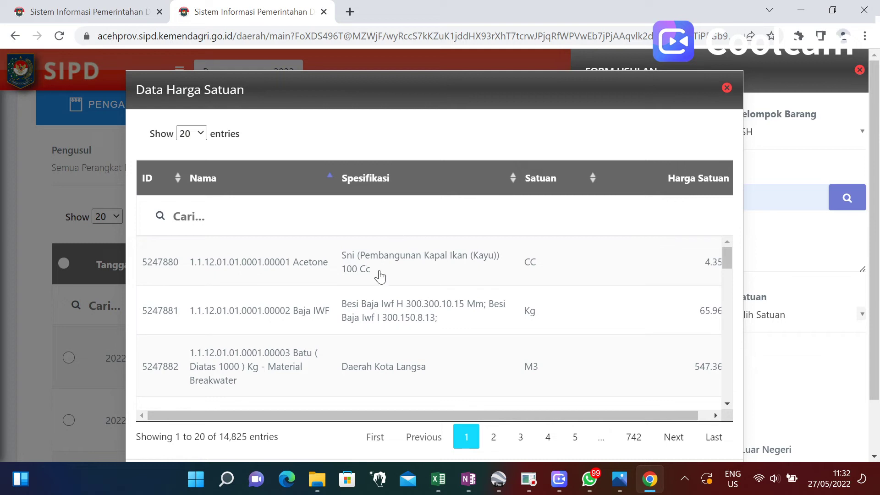
{"action": "scroll", "coordinate": [379, 276], "scroll_direction": "down", "scroll_amount": 10}
{"action": "scroll", "coordinate": [384, 267], "scroll_direction": "down", "scroll_amount": 10}
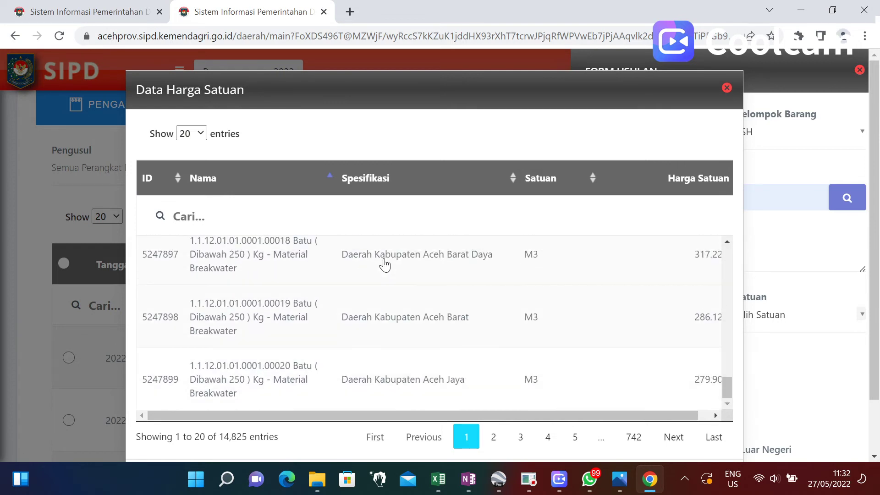
{"action": "scroll", "coordinate": [374, 269], "scroll_direction": "down", "scroll_amount": 3}
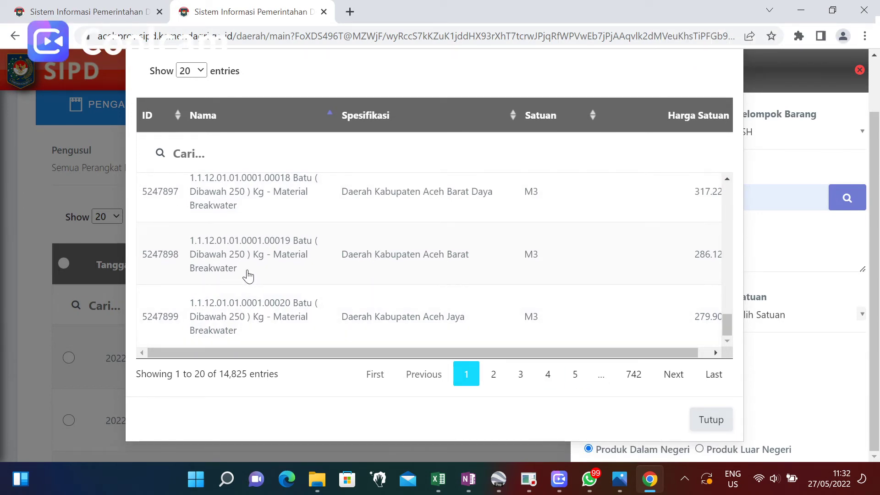
{"action": "scroll", "coordinate": [261, 248], "scroll_direction": "up", "scroll_amount": 5}
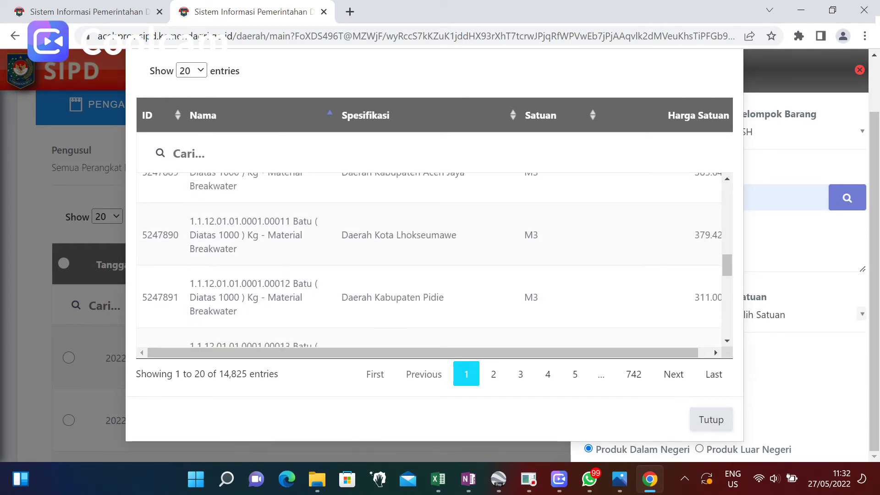
{"action": "type", "text": "bibit"}
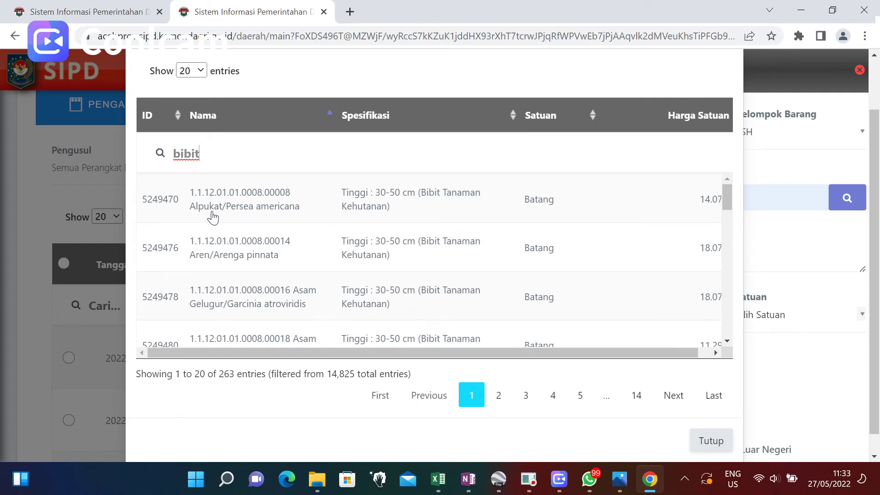
{"action": "left_click", "coordinate": [367, 209]}
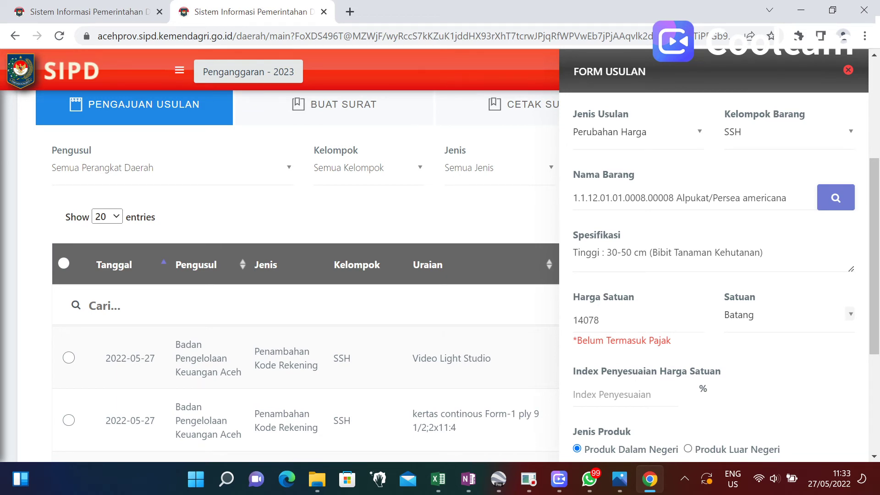
Replace the Harga Satuan 14078 with 15000 and choose Unggah Dokumen Baru.
{"action": "scroll", "coordinate": [726, 326], "scroll_direction": "down", "scroll_amount": 5}
{"action": "scroll", "coordinate": [706, 321], "scroll_direction": "up", "scroll_amount": 5}
{"action": "scroll", "coordinate": [621, 354], "scroll_direction": "down", "scroll_amount": 2}
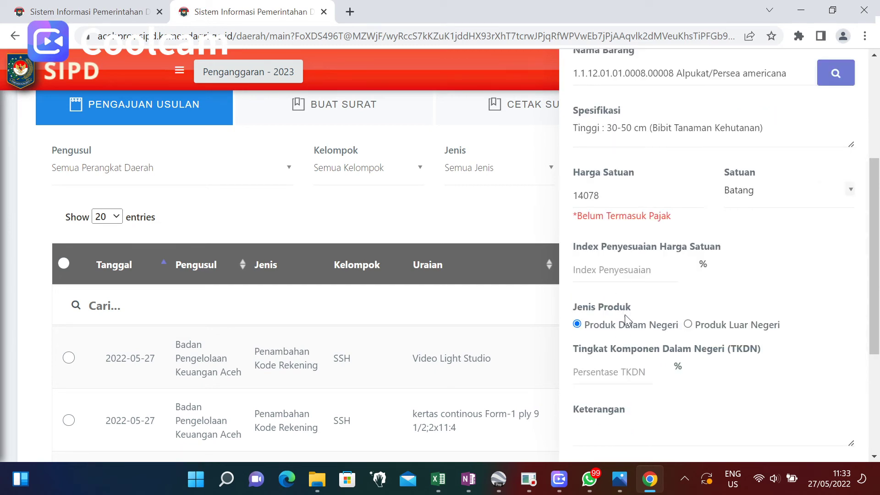
{"action": "scroll", "coordinate": [627, 338], "scroll_direction": "down", "scroll_amount": 2}
{"action": "left_click", "coordinate": [616, 266]}
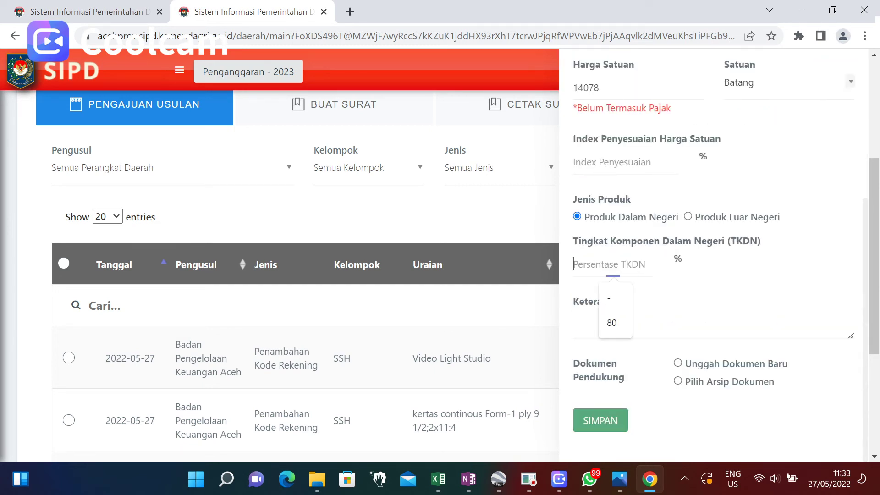
{"action": "left_click", "coordinate": [609, 163]}
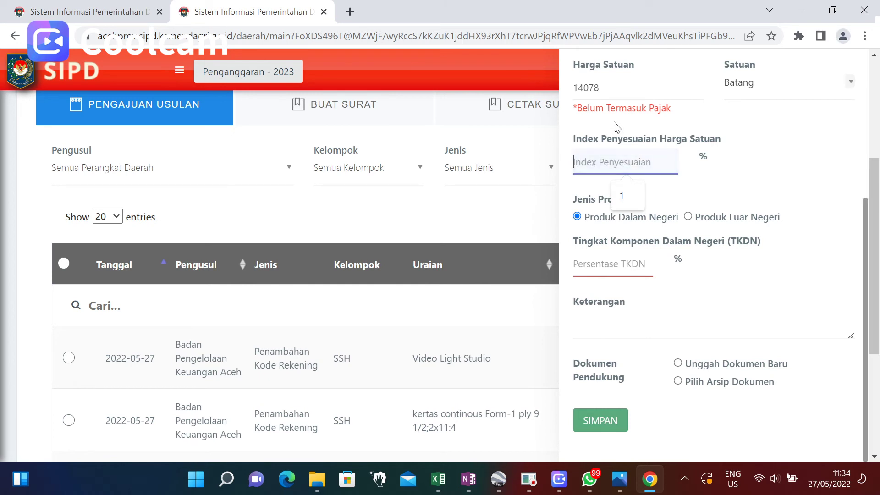
{"action": "left_click", "coordinate": [618, 88]}
{"action": "left_click_drag", "start_coordinate": [599, 88], "coordinate": [557, 90]}
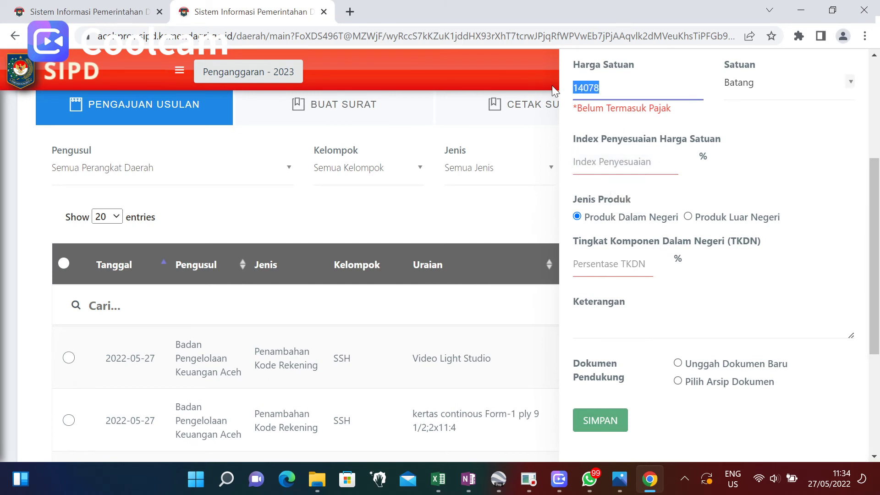
{"action": "type", "text": "15"}
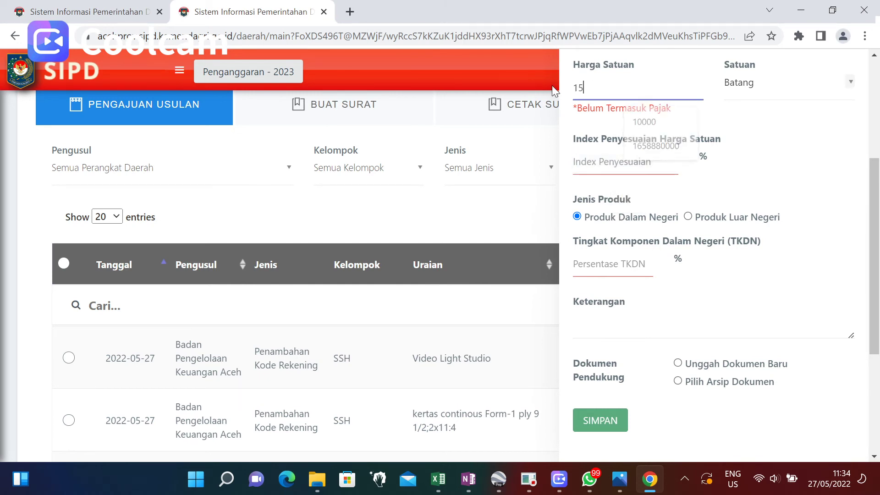
{"action": "type", "text": "000"}
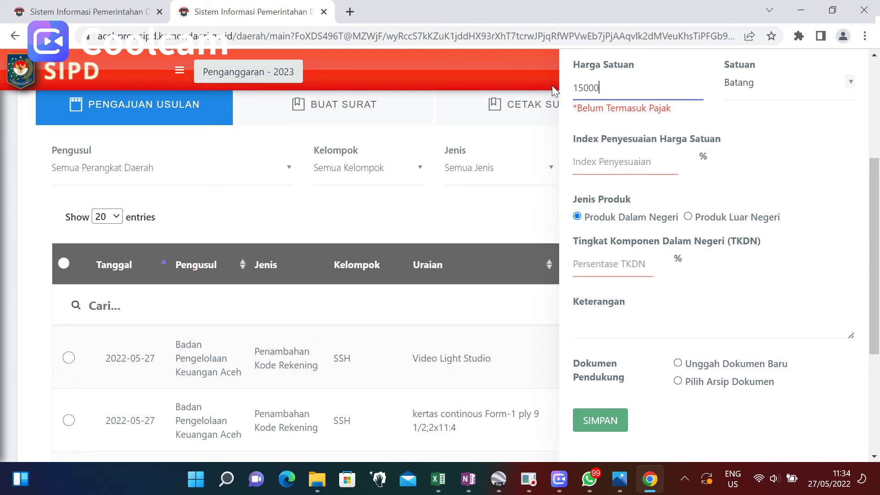
{"action": "left_click", "coordinate": [681, 364]}
Set the first document type to Price List Resmi Asosiasi, cancel the file choice, and close the form unsaved.
{"action": "scroll", "coordinate": [702, 385], "scroll_direction": "down", "scroll_amount": 2}
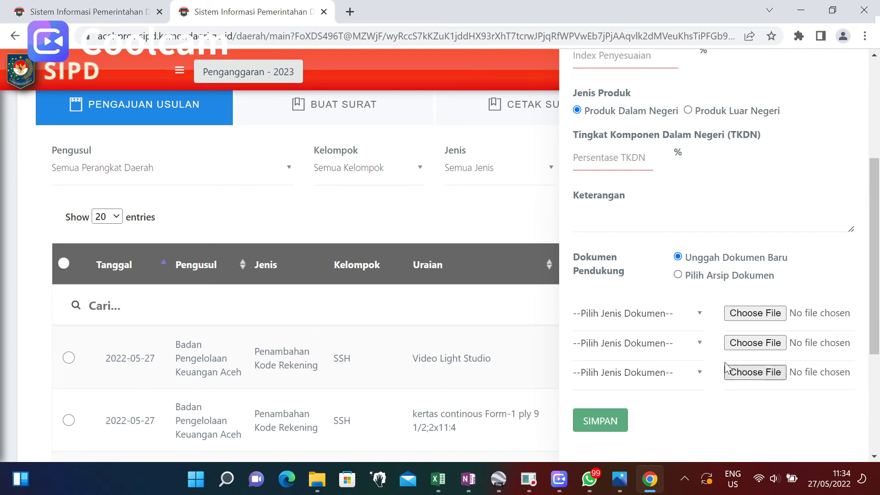
{"action": "left_click", "coordinate": [700, 314]}
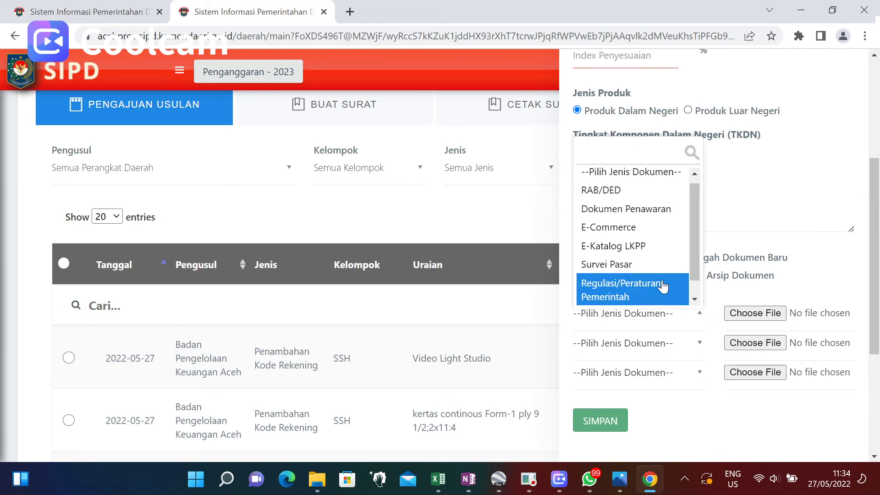
{"action": "scroll", "coordinate": [695, 273], "scroll_direction": "down", "scroll_amount": 1}
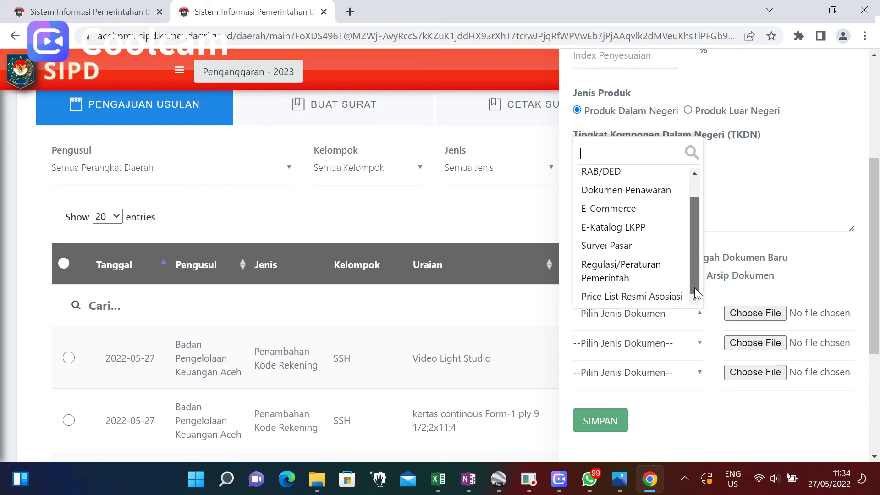
{"action": "left_click", "coordinate": [626, 301]}
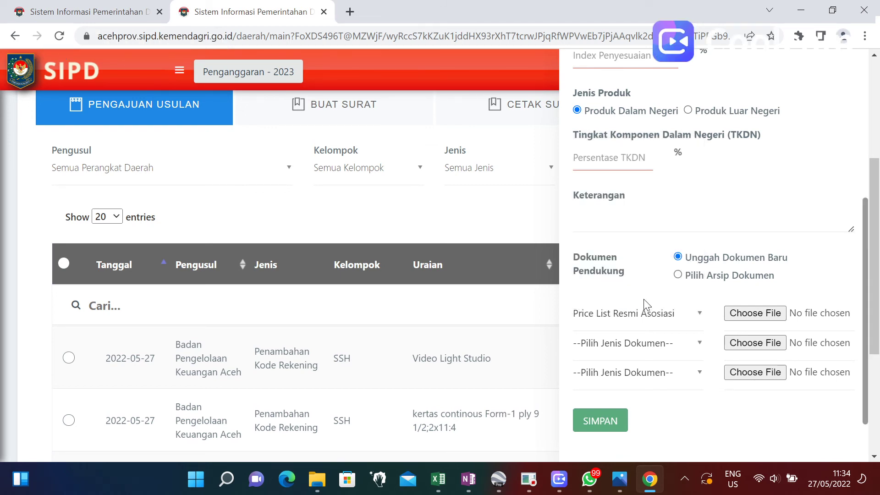
{"action": "left_click", "coordinate": [771, 312]}
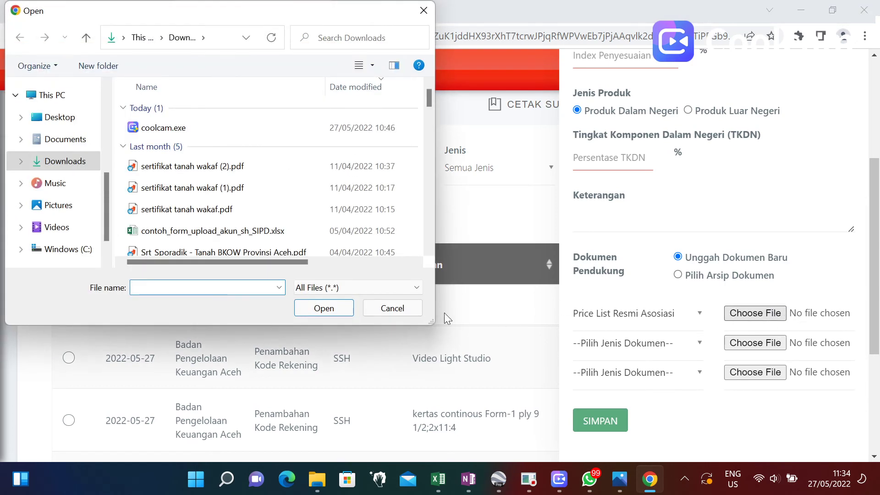
{"action": "left_click", "coordinate": [392, 308]}
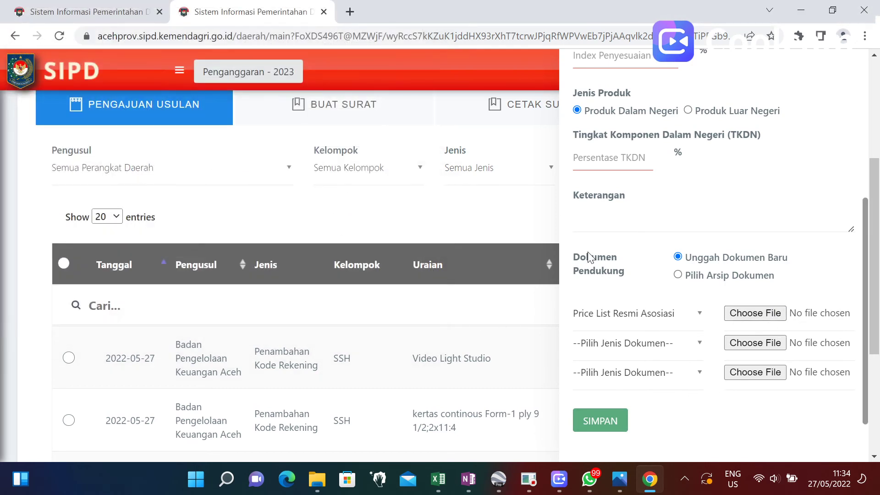
{"action": "scroll", "coordinate": [572, 297], "scroll_direction": "up", "scroll_amount": 7}
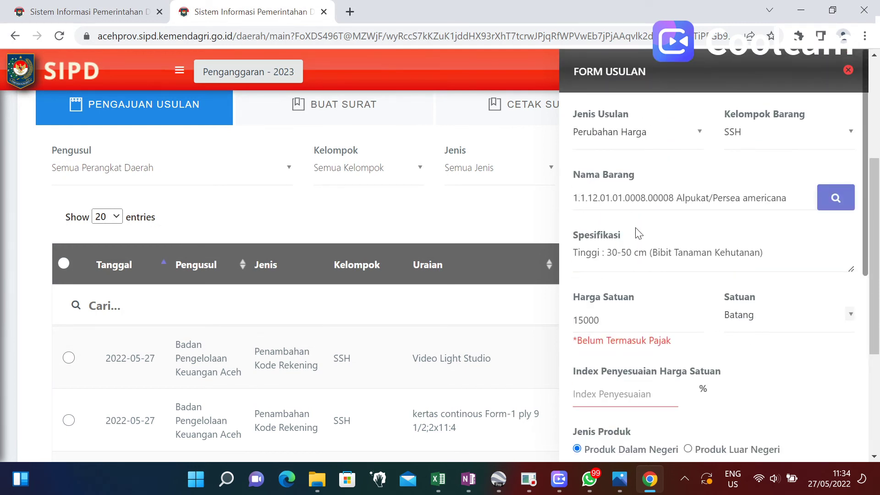
{"action": "left_click", "coordinate": [848, 70]}
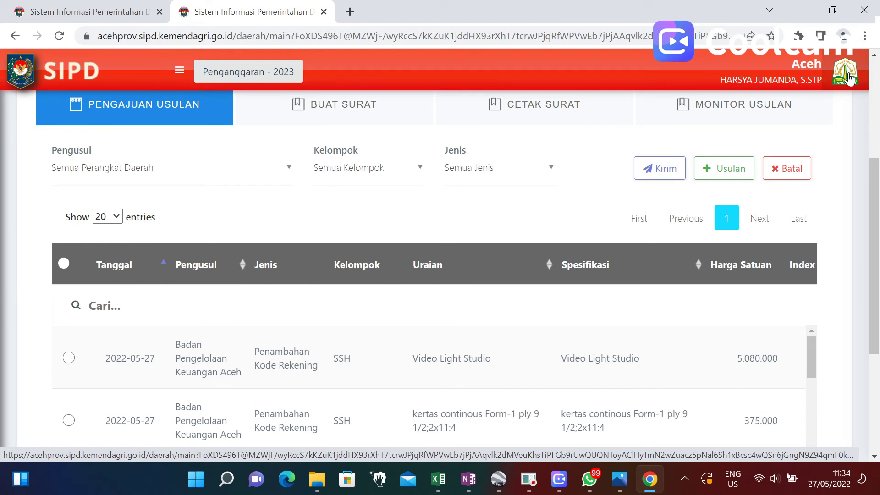
Create a Penambahan Rekening ASB proposal for Pembangunan Gedung Negara Sederhana, Kab. Aceh Barat, 5250000 per M2.
{"action": "left_click", "coordinate": [729, 174]}
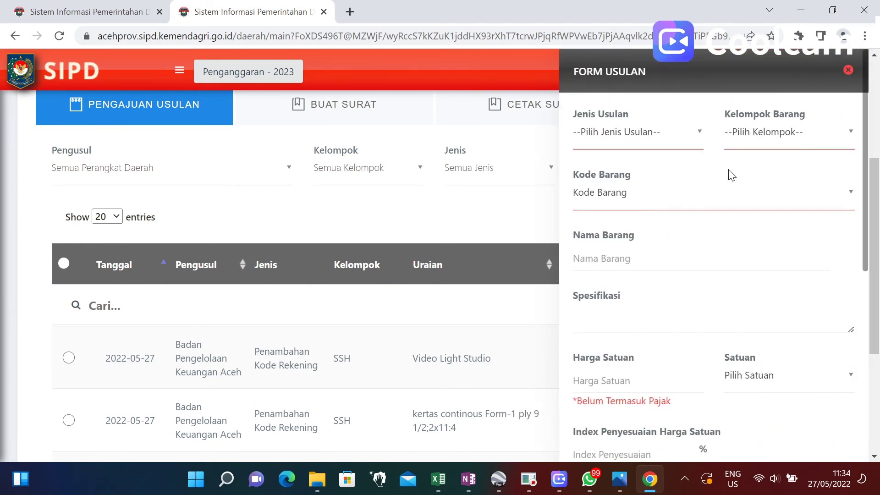
{"action": "left_click", "coordinate": [697, 140]}
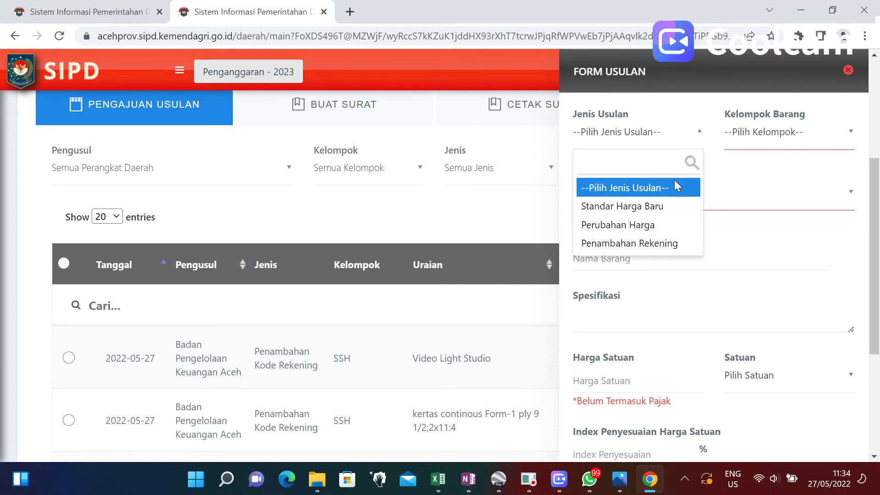
{"action": "left_click", "coordinate": [660, 244]}
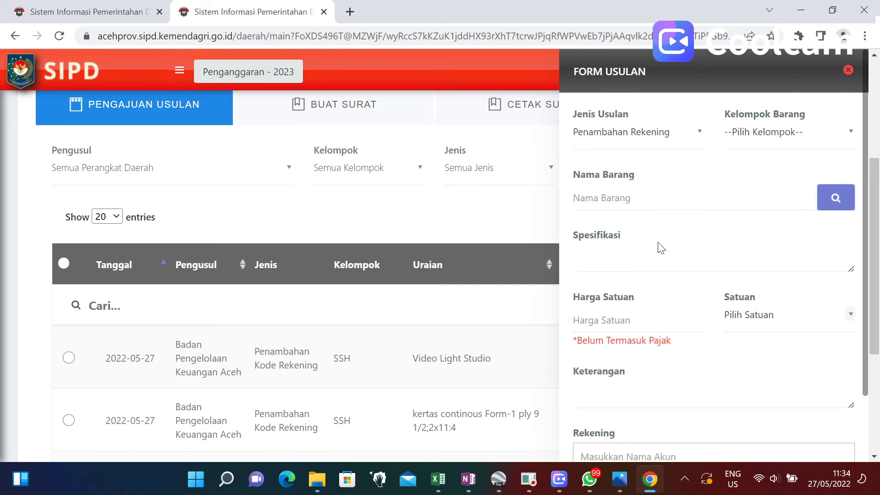
{"action": "left_click", "coordinate": [807, 133]}
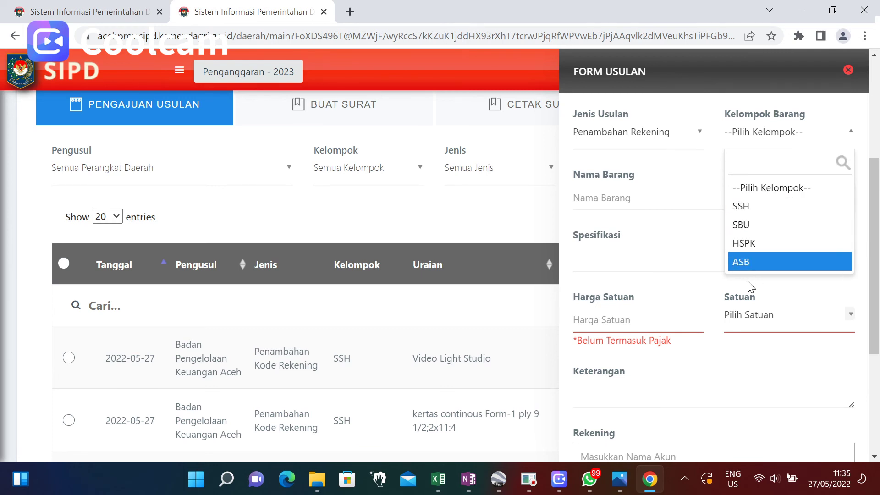
{"action": "left_click", "coordinate": [755, 265]}
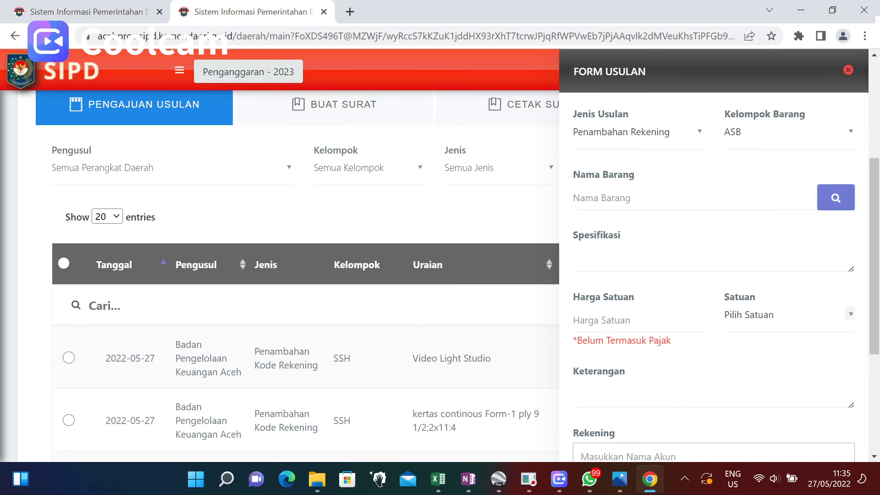
{"action": "left_click", "coordinate": [838, 200]}
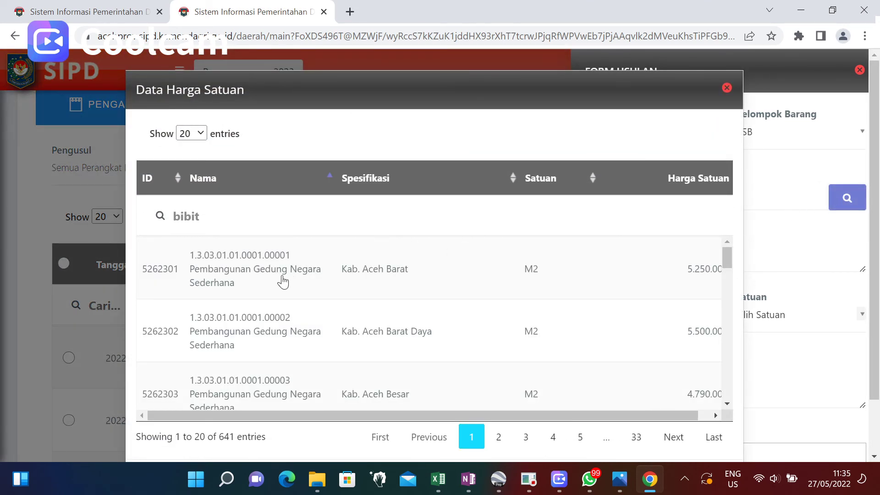
{"action": "left_click", "coordinate": [301, 278]}
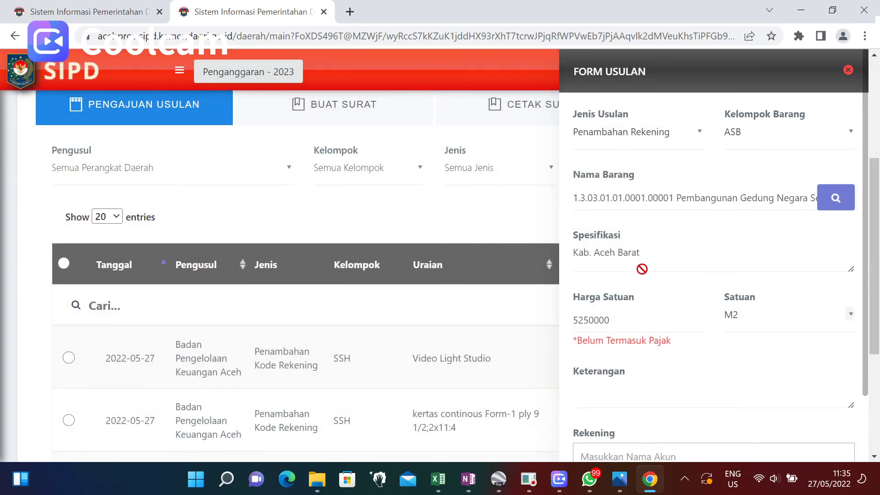
Search accounts for 'diser', choose Rekening 5.1.02.01.01.0039 Belanja Barang untuk Dijual/Diserahkan kepada Masyarakat, and save.
{"action": "scroll", "coordinate": [625, 326], "scroll_direction": "down", "scroll_amount": 2}
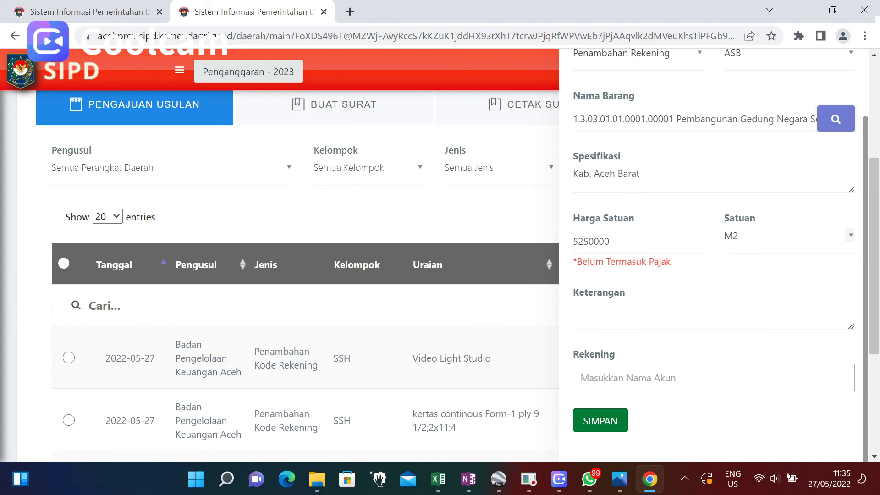
{"action": "left_click", "coordinate": [635, 381]}
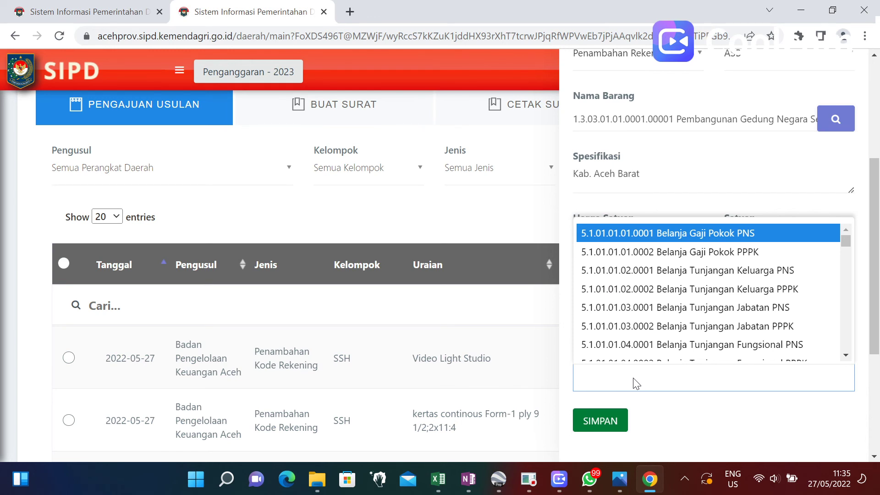
{"action": "type", "text": "diserahka"}
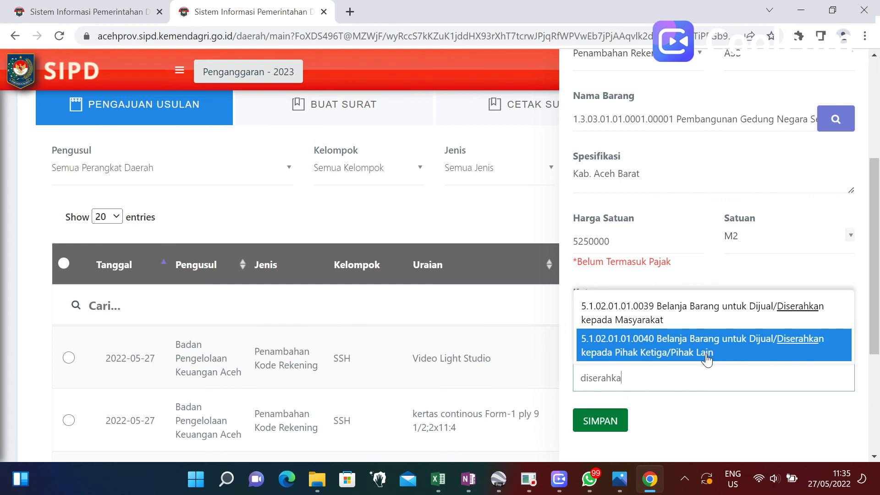
{"action": "left_click", "coordinate": [711, 317]}
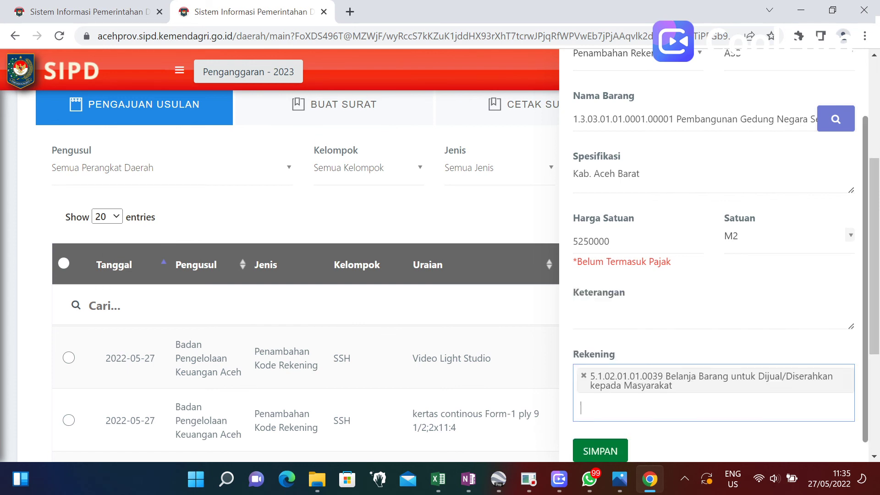
{"action": "scroll", "coordinate": [694, 364], "scroll_direction": "down", "scroll_amount": 1}
{"action": "left_click", "coordinate": [621, 420]}
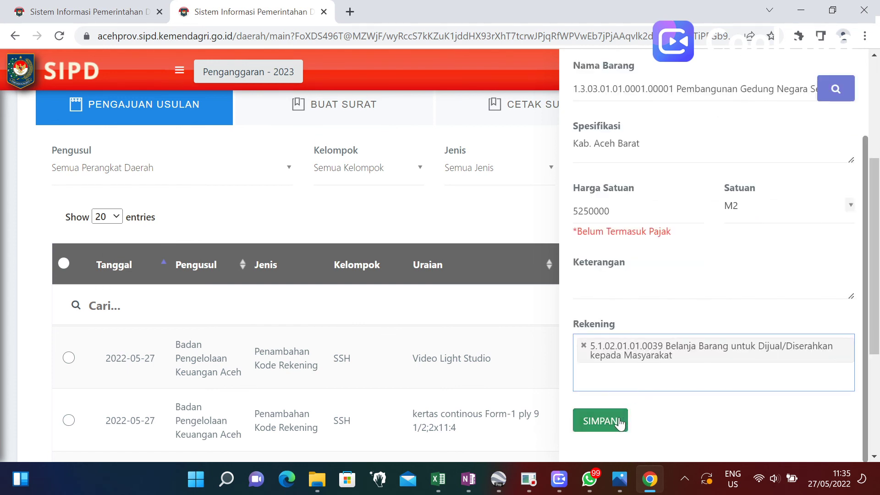
{"action": "scroll", "coordinate": [430, 399], "scroll_direction": "down", "scroll_amount": 3}
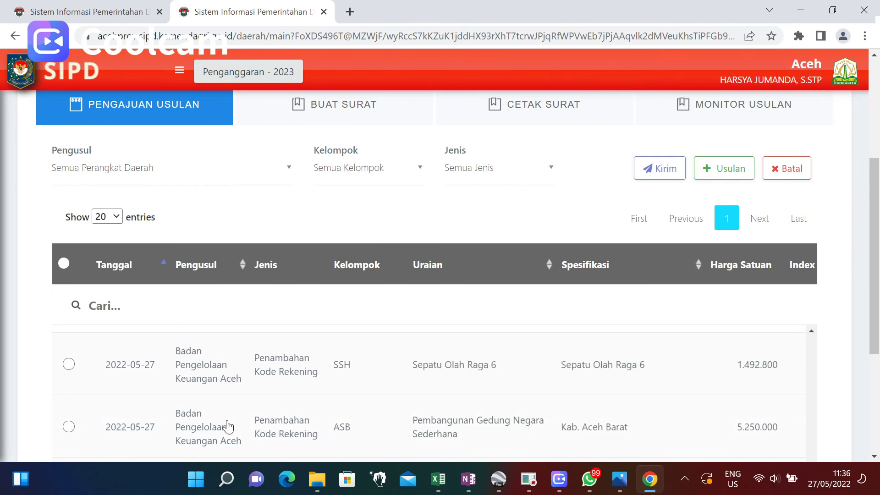
Select the Pembangunan Gedung Negara Sederhana ASB row, send it with Kirim and confirm 'Ya, Lanjut!'.
{"action": "left_click_drag", "start_coordinate": [130, 426], "coordinate": [2, 420]}
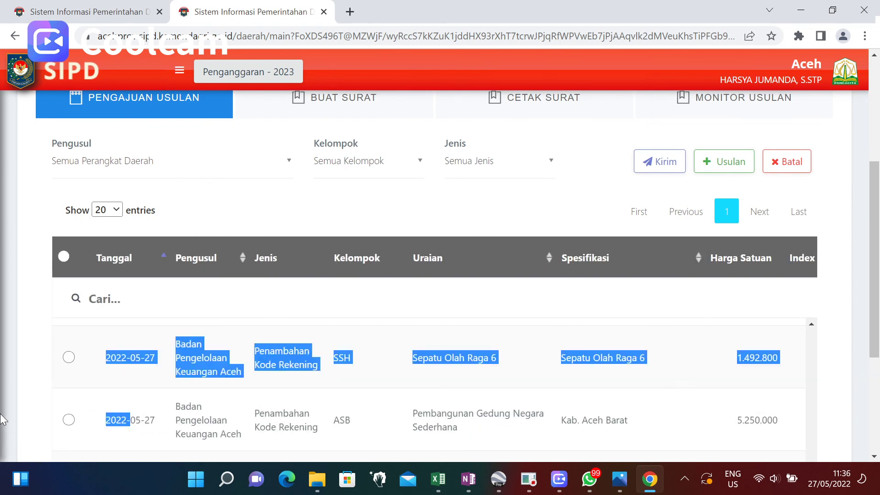
{"action": "left_click", "coordinate": [69, 421]}
{"action": "left_click", "coordinate": [672, 170]}
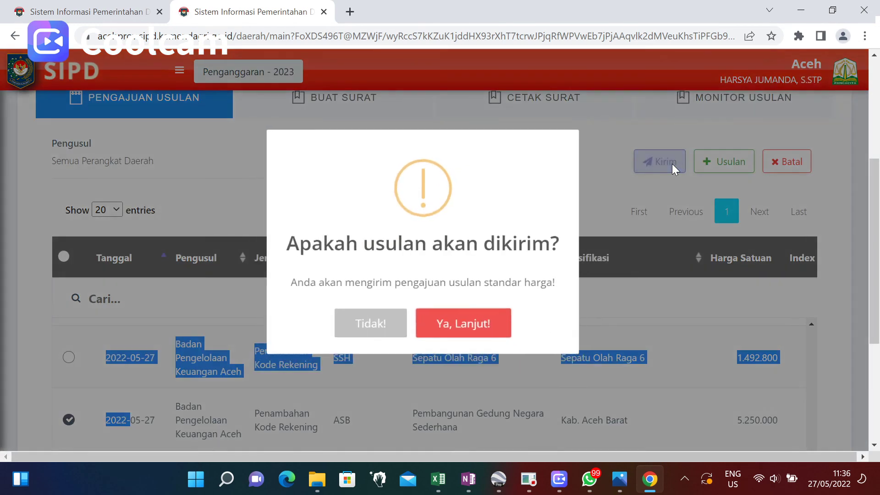
{"action": "left_click", "coordinate": [476, 339]}
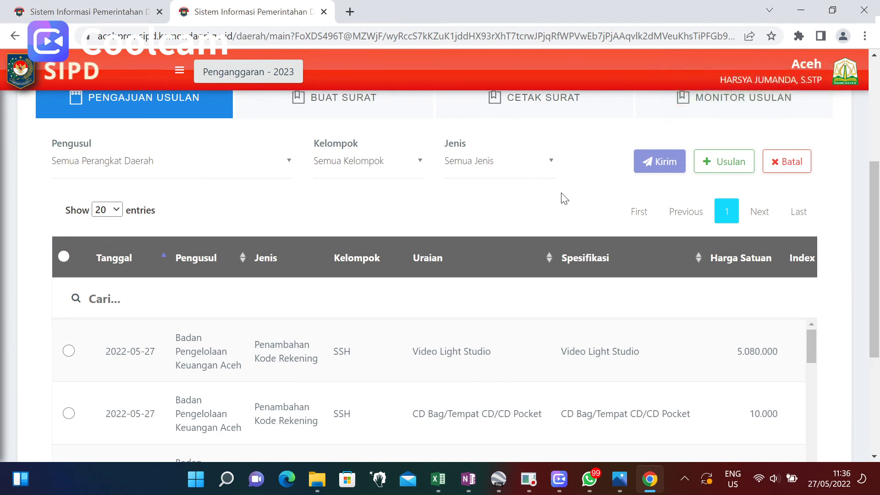
{"action": "scroll", "coordinate": [561, 197], "scroll_direction": "up", "scroll_amount": 1}
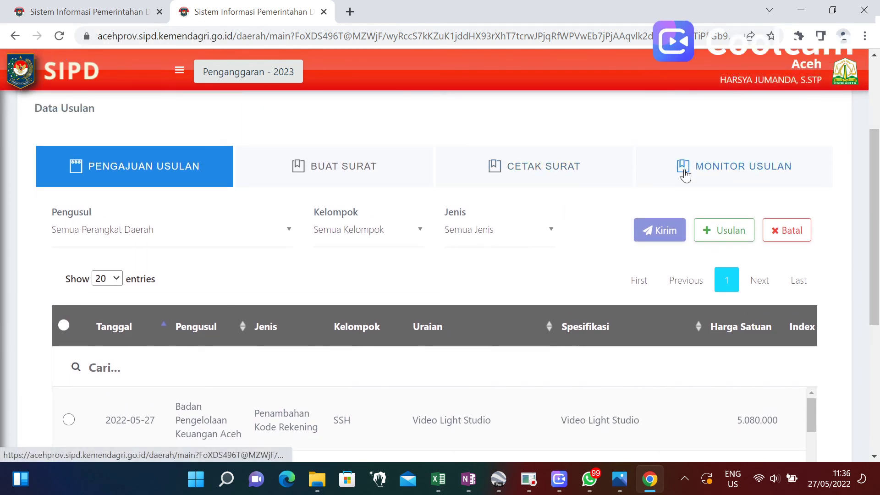
Switch to Monitor Usulan and review page 2, entries 21–27 of 27, with their statuses.
{"action": "left_click", "coordinate": [724, 183]}
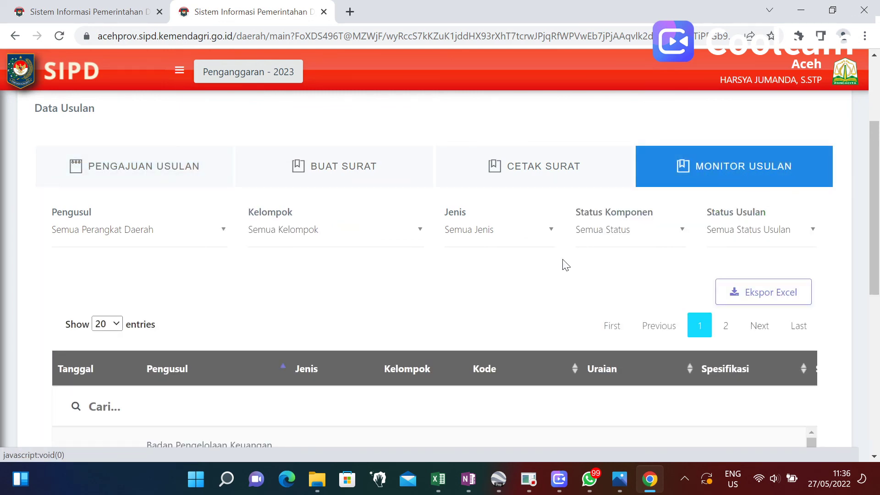
{"action": "scroll", "coordinate": [564, 263], "scroll_direction": "down", "scroll_amount": 3}
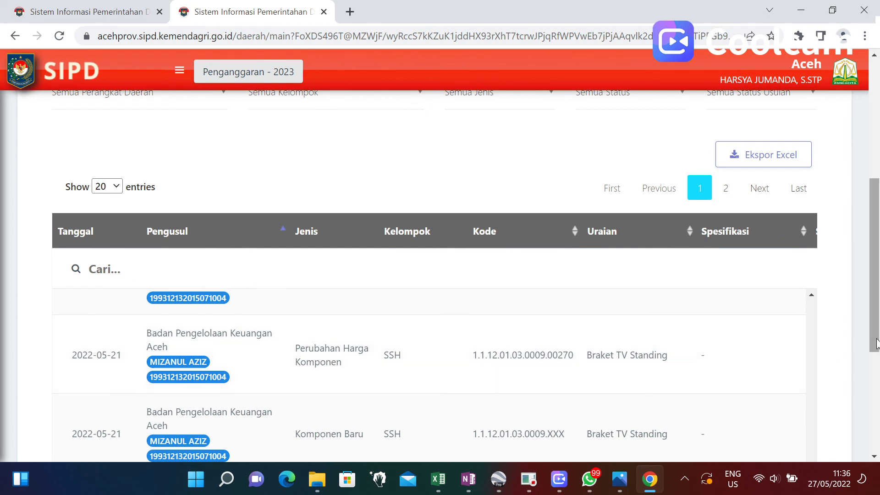
{"action": "scroll", "coordinate": [644, 388], "scroll_direction": "down", "scroll_amount": 4}
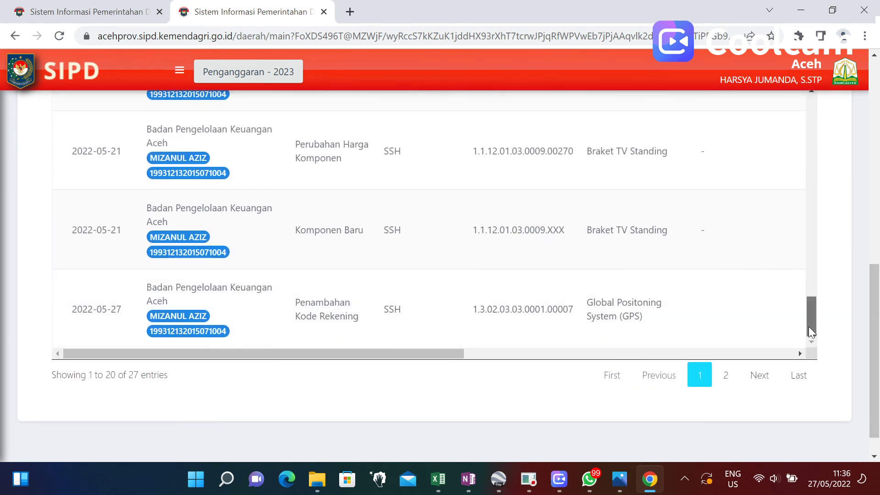
{"action": "left_click", "coordinate": [726, 375]}
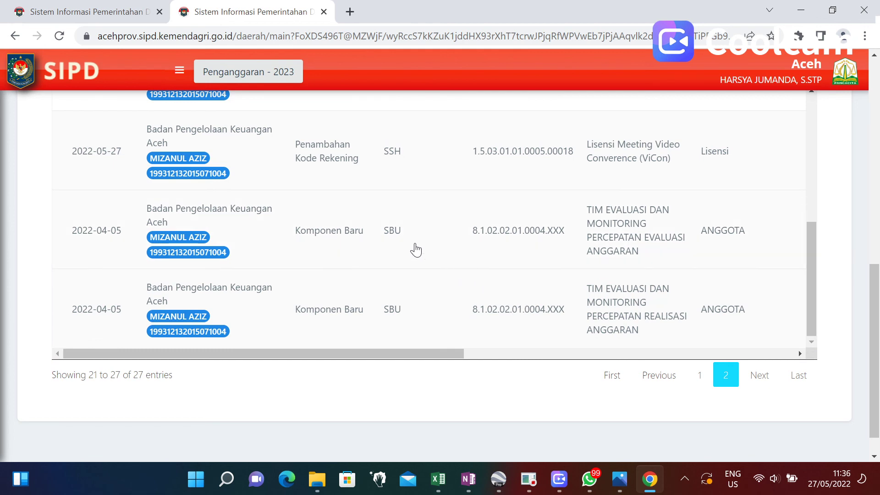
{"action": "left_click_drag", "start_coordinate": [413, 245], "coordinate": [651, 258]}
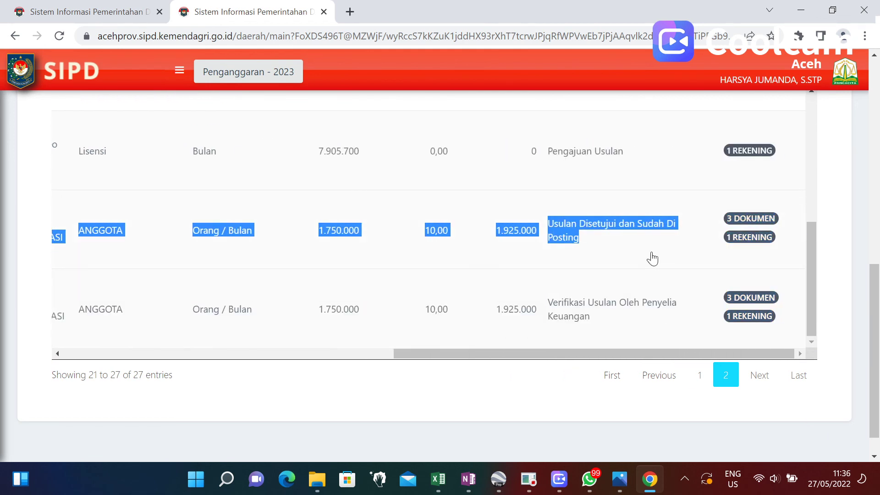
{"action": "scroll", "coordinate": [650, 258], "scroll_direction": "up", "scroll_amount": 5}
{"action": "left_click_drag", "start_coordinate": [876, 270], "coordinate": [879, 207]}
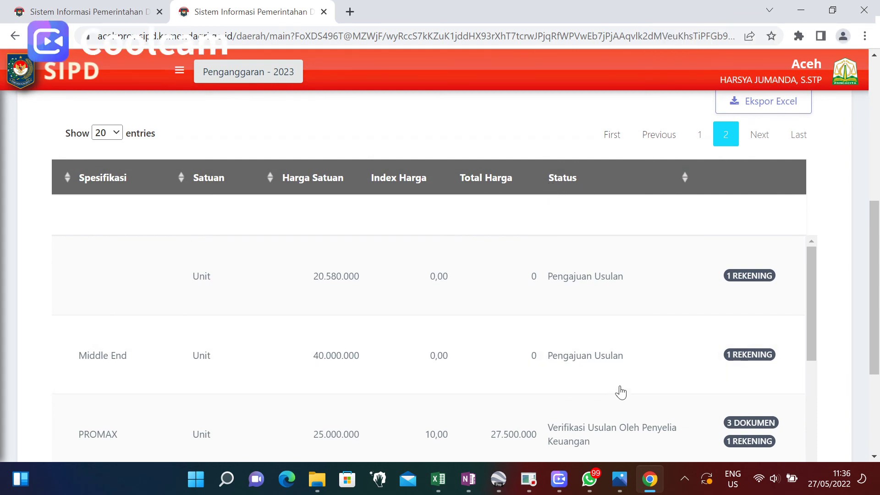
{"action": "mouse_move", "coordinate": [651, 481]}
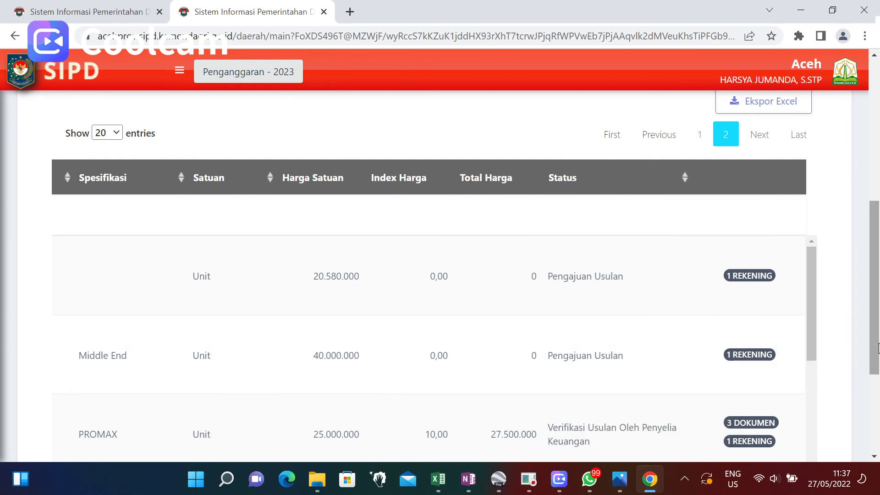
{"action": "left_click_drag", "start_coordinate": [878, 348], "coordinate": [879, 259]}
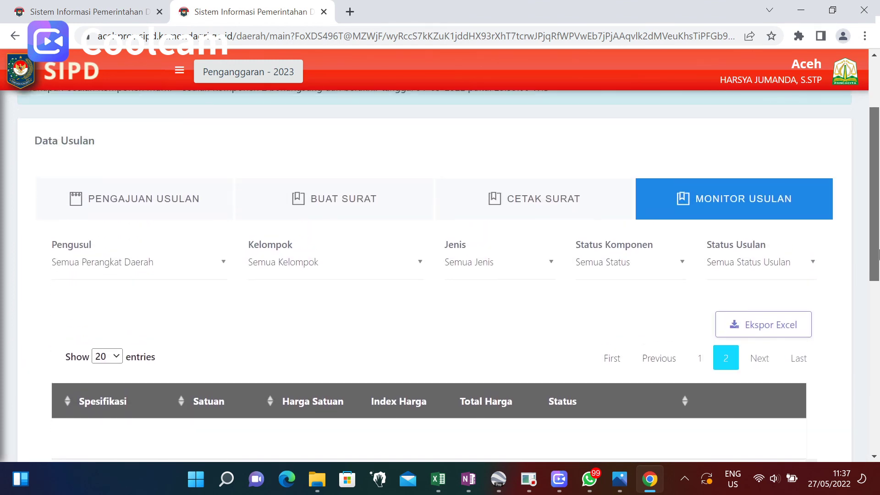